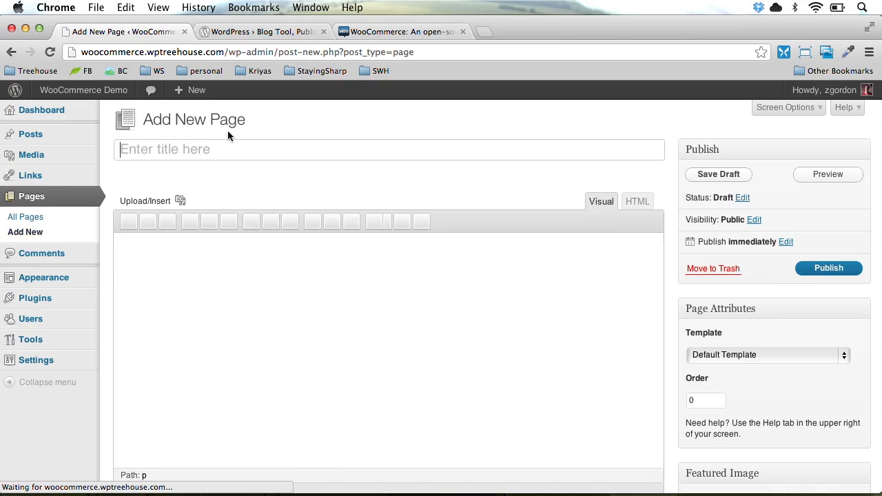
Publish empty pages titled Home and About
text(Home)
click(831, 269)
click(252, 120)
text(About)
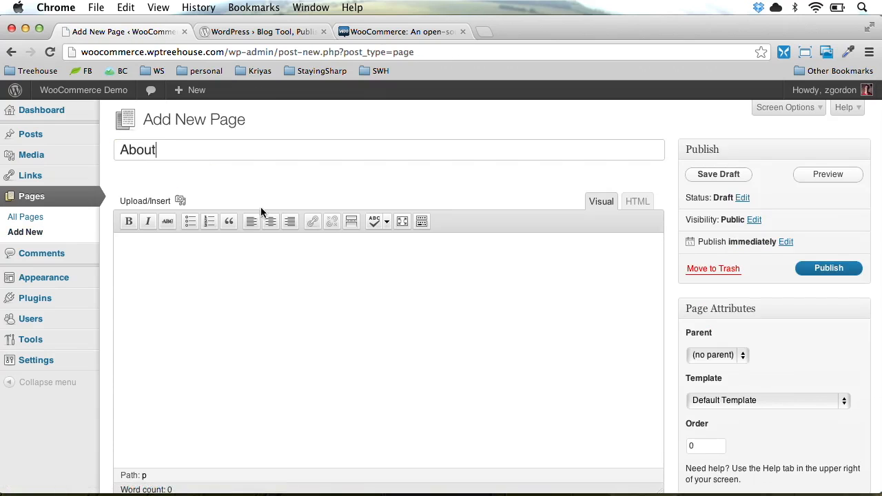
click(817, 269)
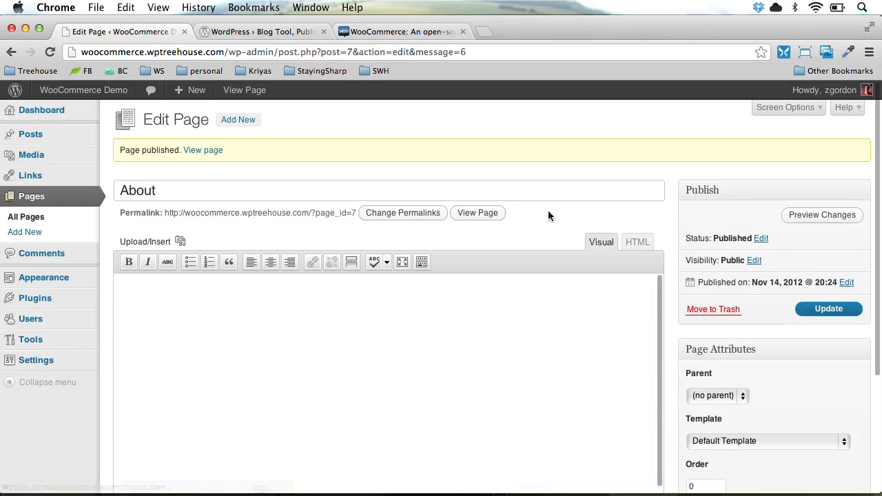
Publish empty pages titled Contact and Blog
click(236, 121)
text(Contact)
click(823, 273)
click(248, 121)
text(Blog)
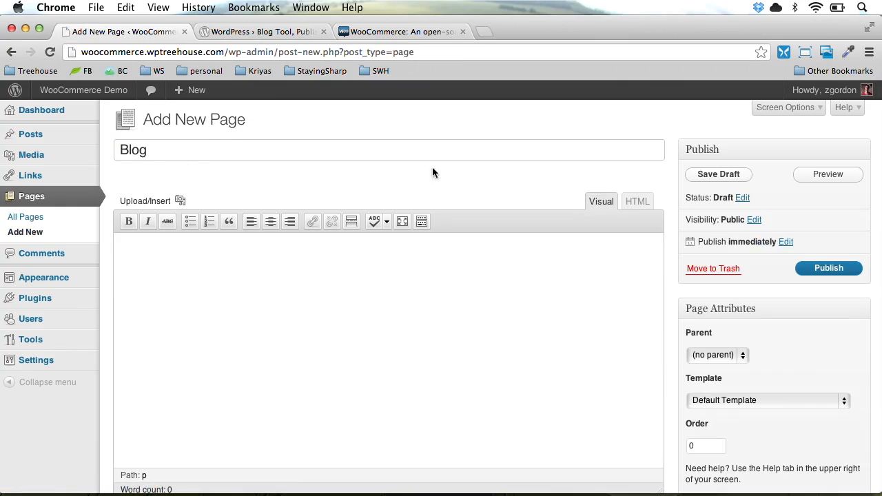
click(813, 269)
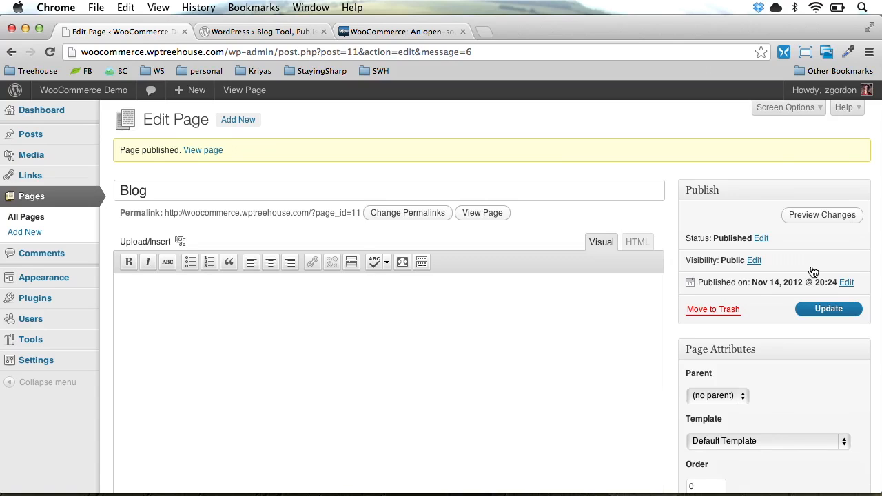
Bulk-edit Home, About, Contact and Blog so Comments is set to Do not allow
click(64, 216)
click(125, 198)
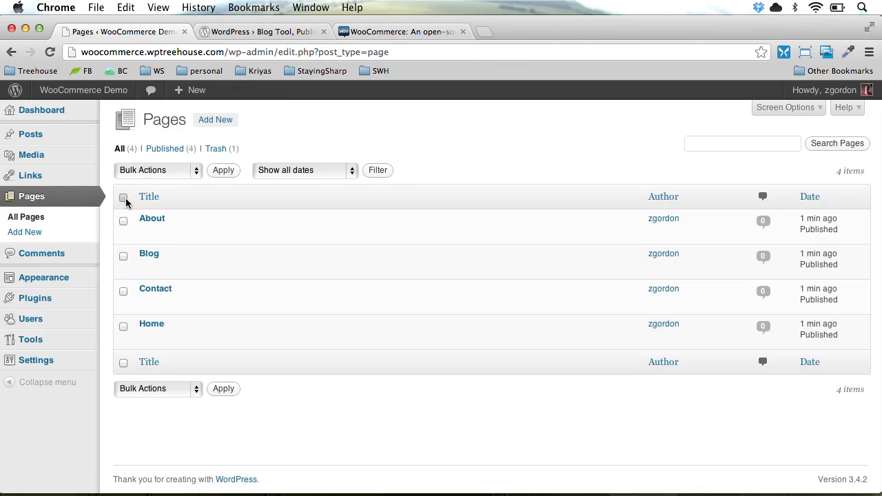
click(164, 173)
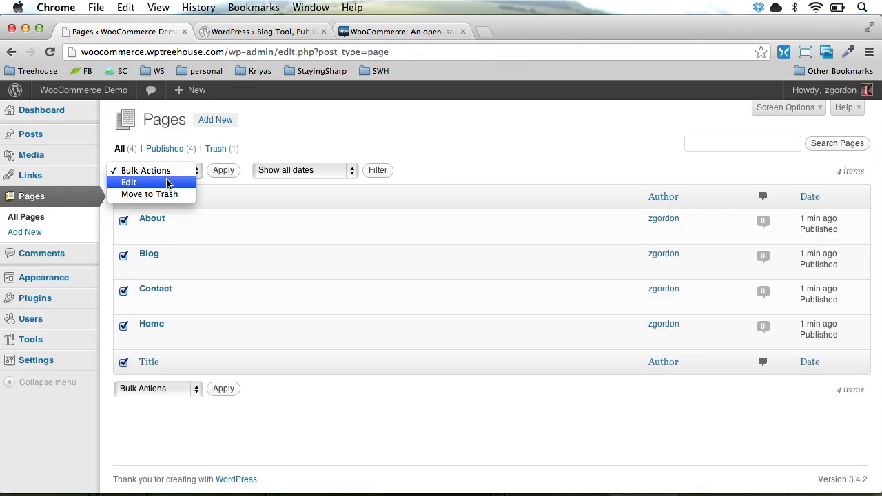
click(165, 182)
click(224, 171)
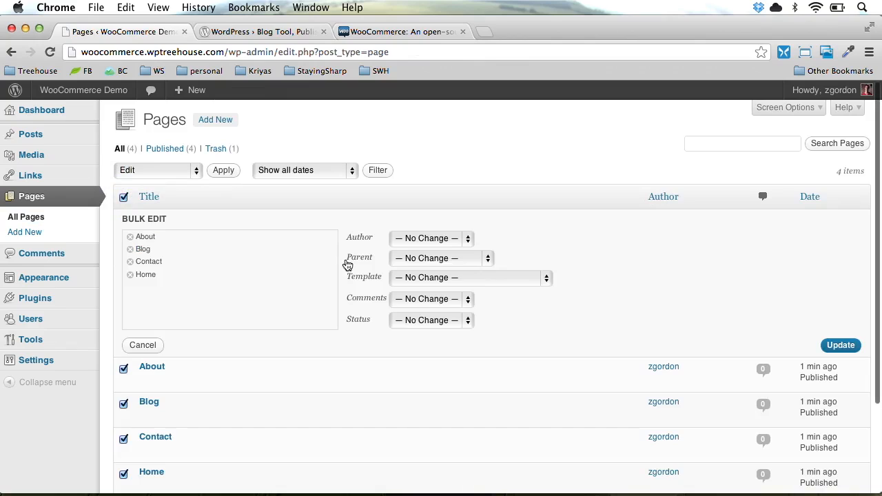
click(418, 301)
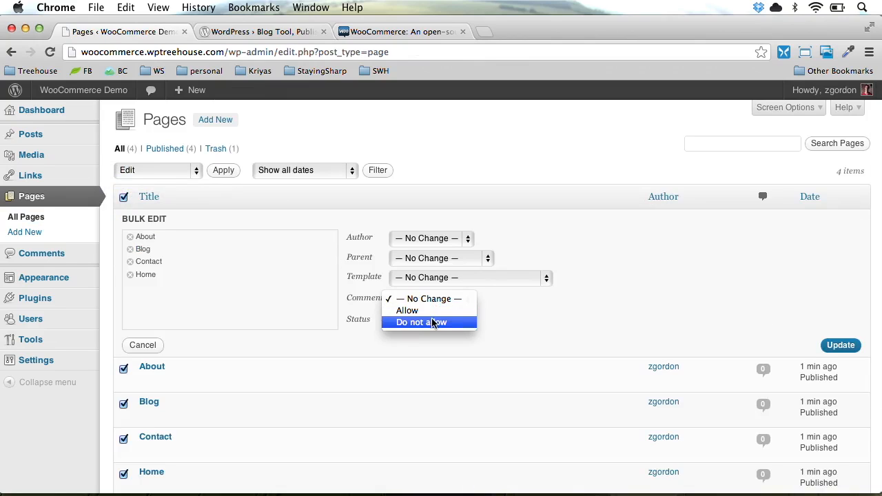
click(433, 322)
click(840, 344)
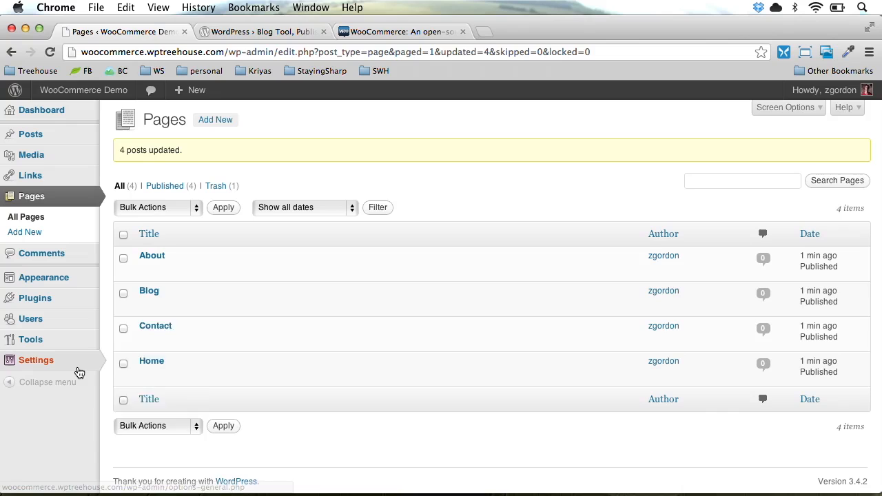
In Reading settings, choose a static page with Home as front page and Blog as posts page, and save
mouse_move(81, 370)
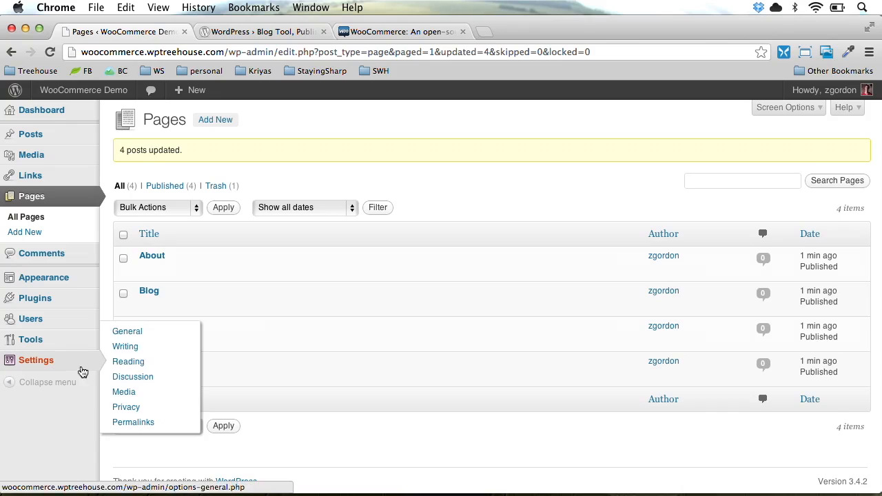
click(118, 365)
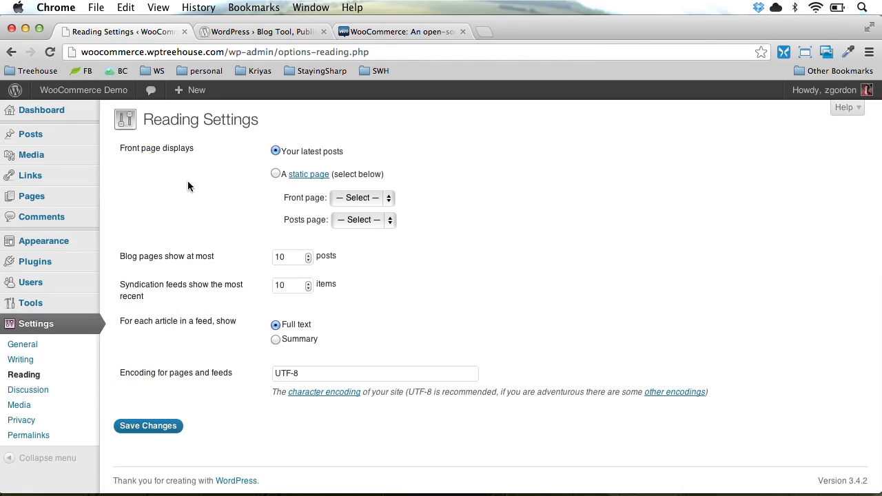
click(276, 175)
click(374, 198)
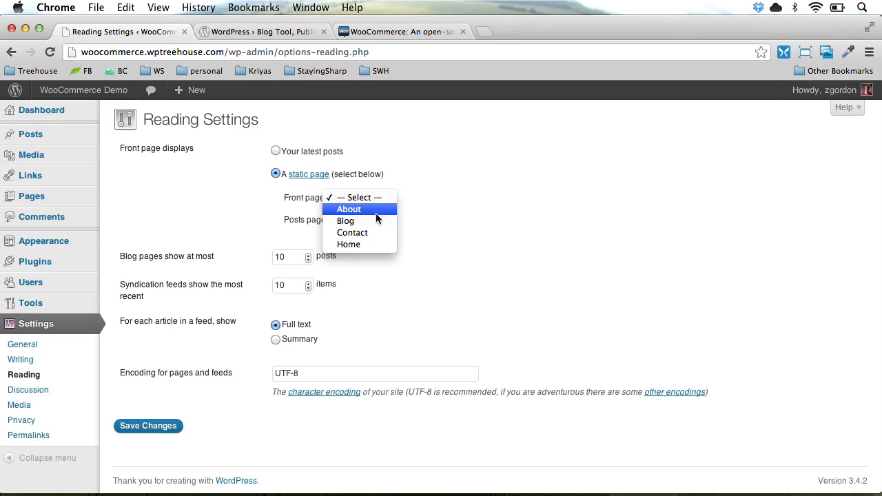
click(374, 246)
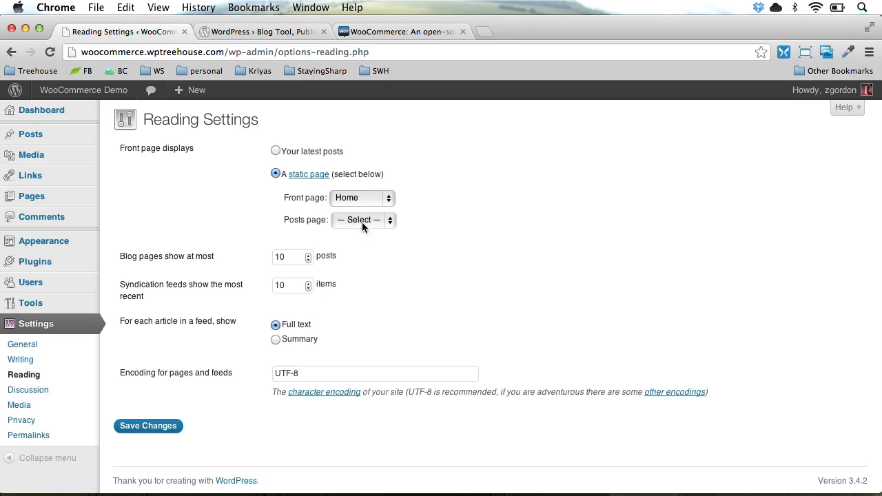
click(362, 221)
click(366, 243)
click(155, 427)
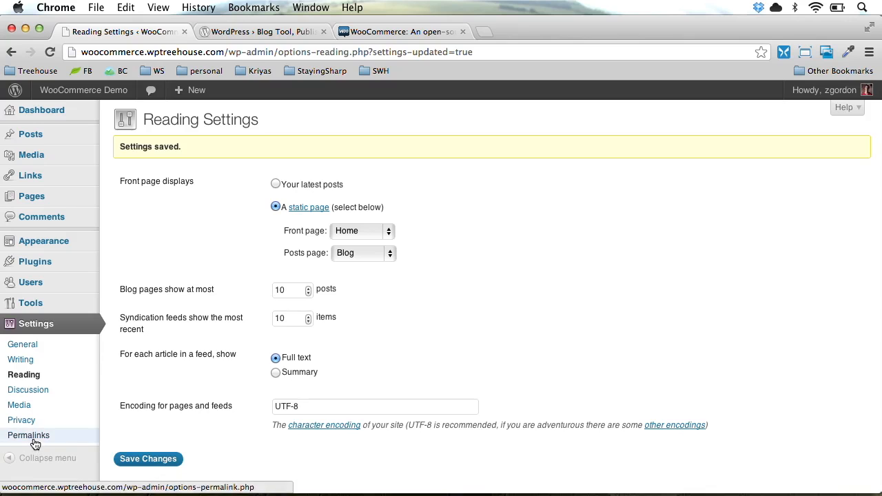
click(33, 441)
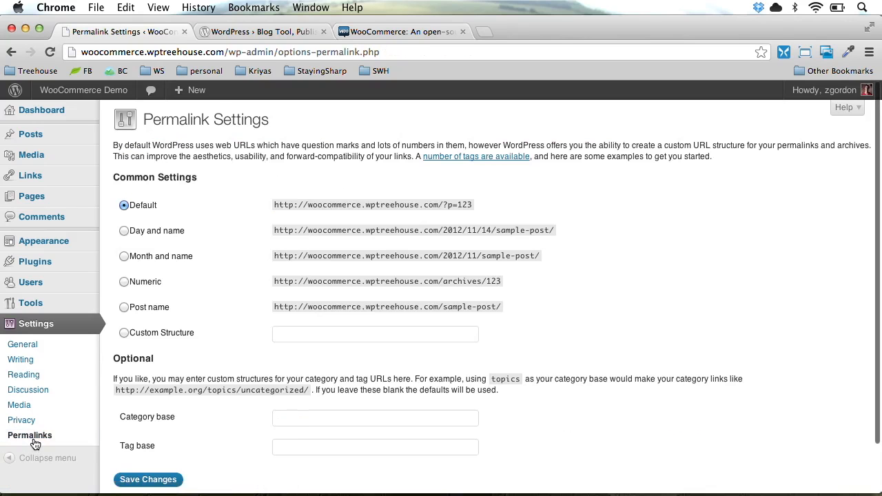
Switch permalinks to the Post name structure (/%postname%/) and save
click(147, 315)
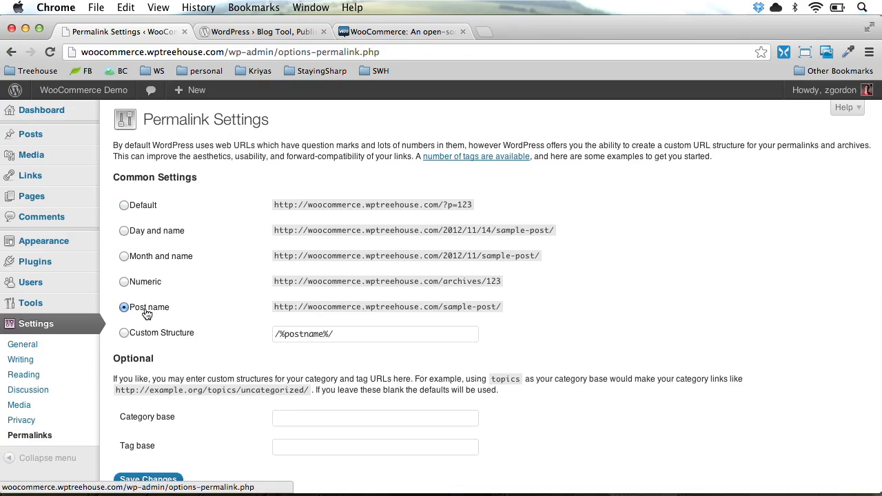
scroll(211, 333, down, 2)
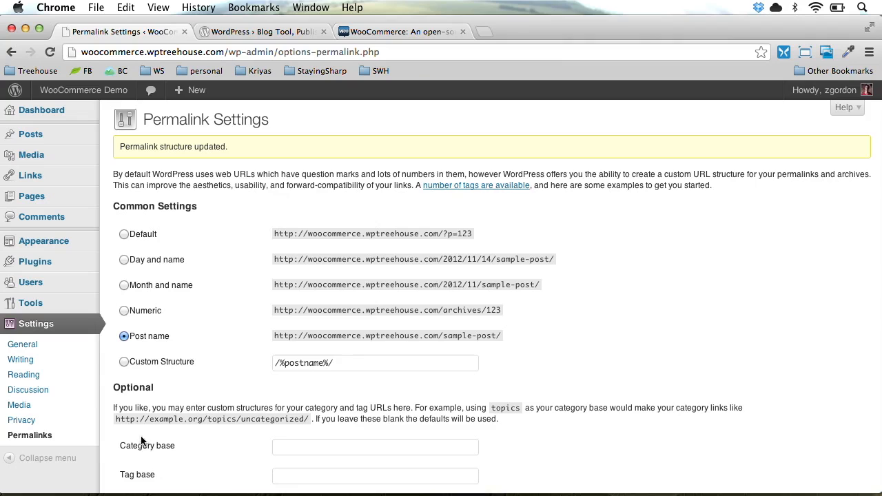
Create a new navigation menu named Main Menu
mouse_move(55, 245)
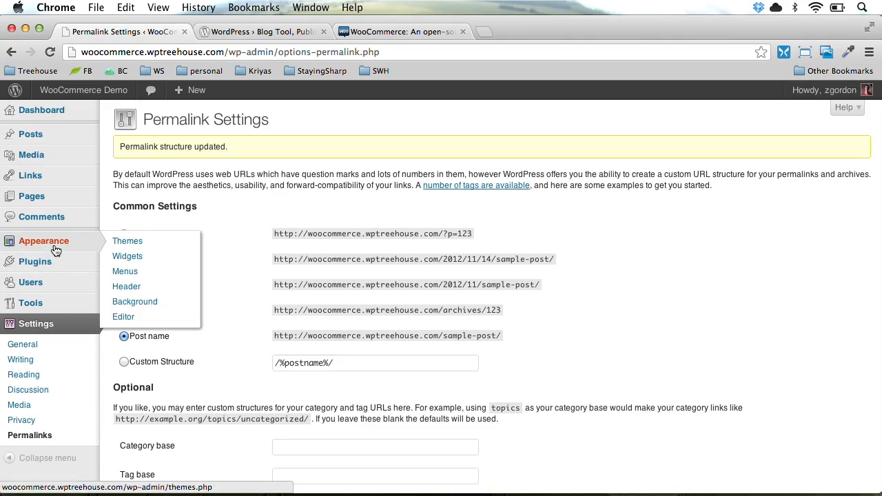
click(122, 272)
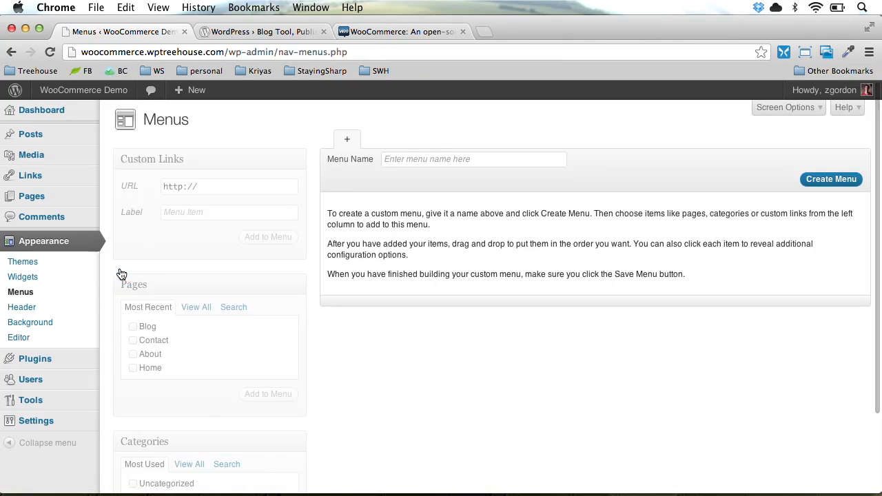
click(430, 159)
text(Main)
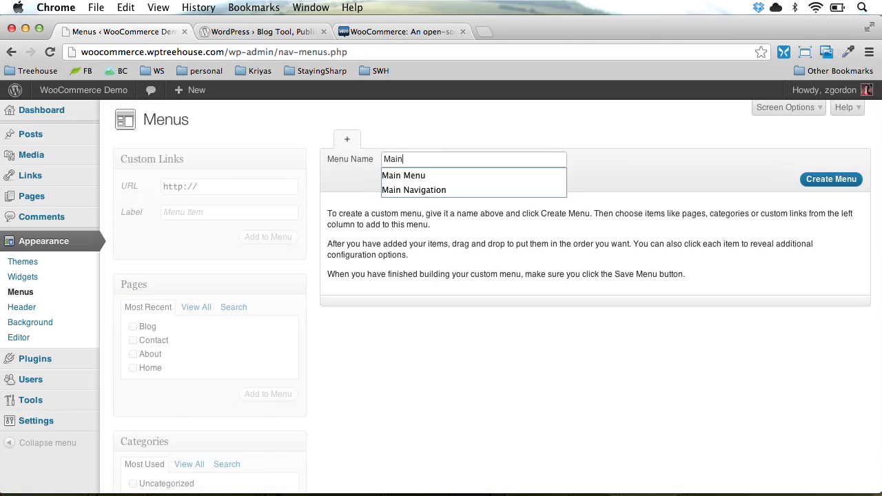
key(Down)
key(Return)
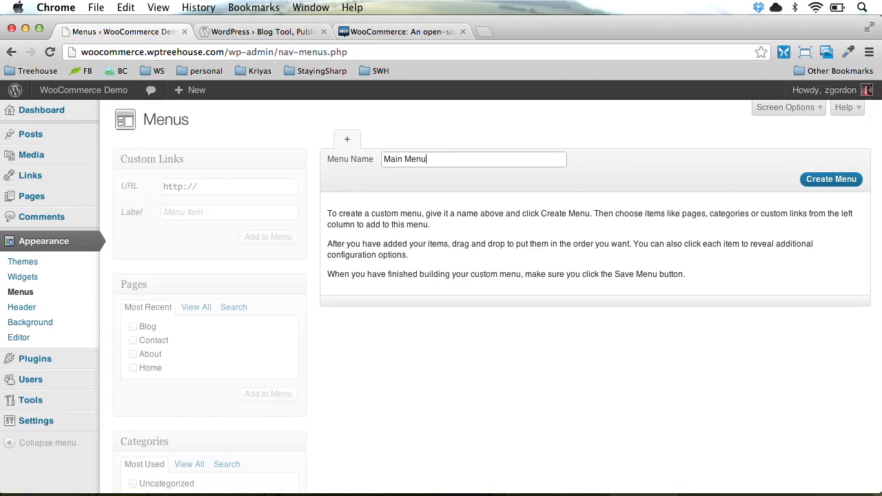
click(842, 179)
Add all four pages to Main Menu, order them Home, About, Blog, Contact, and save
scroll(503, 265, down, 5)
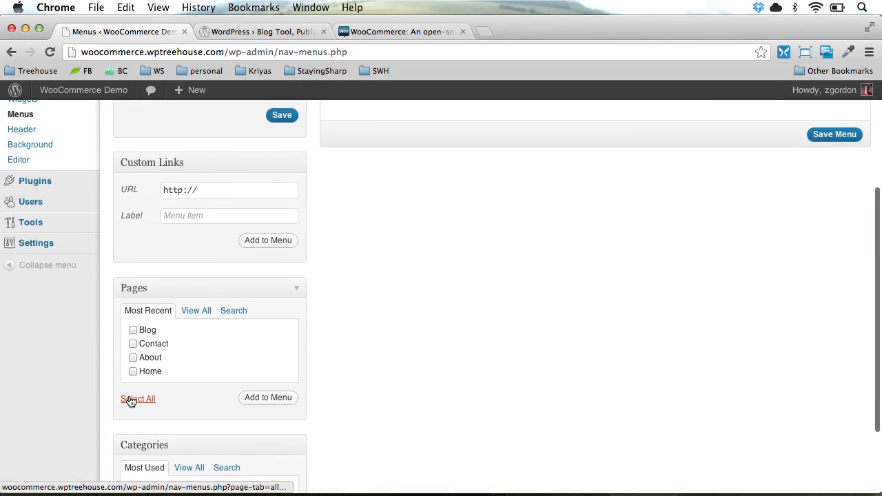
click(130, 400)
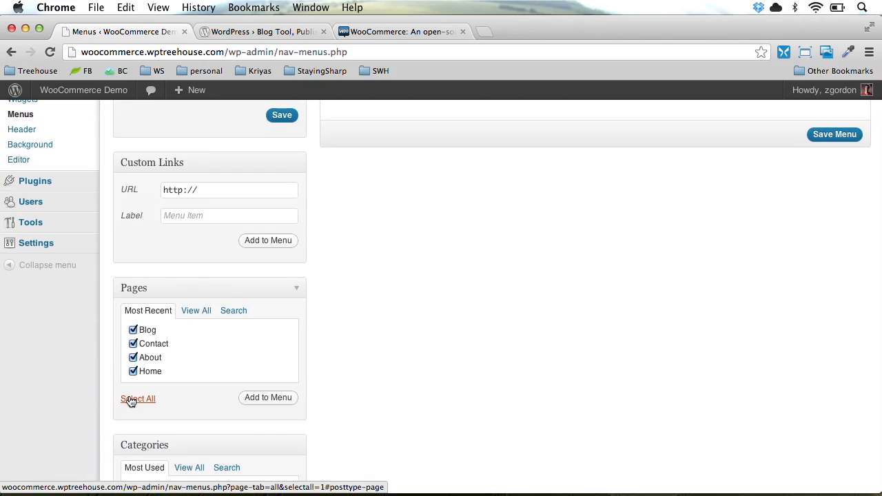
click(268, 397)
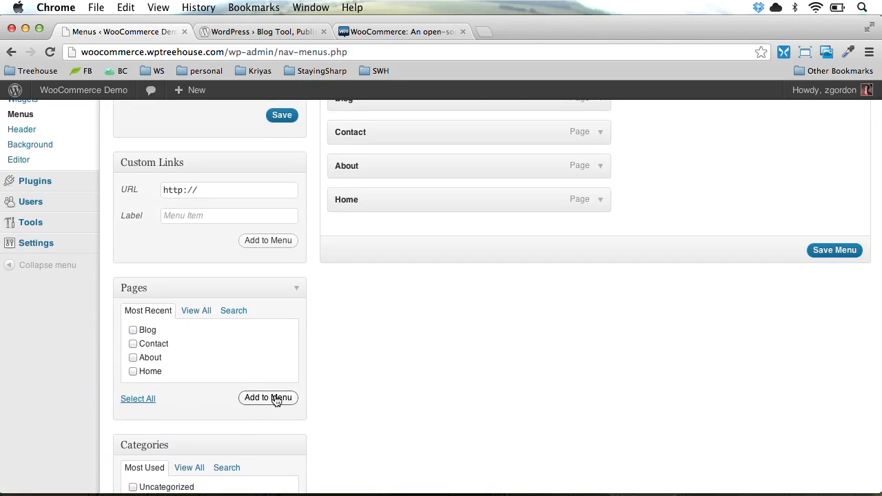
scroll(377, 330, up, 5)
drag(379, 350, 368, 243)
drag(360, 349, 365, 283)
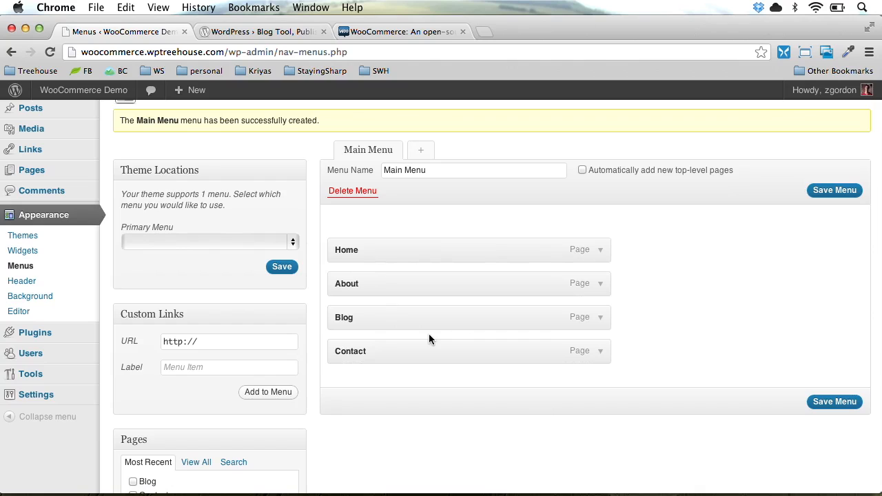
click(843, 406)
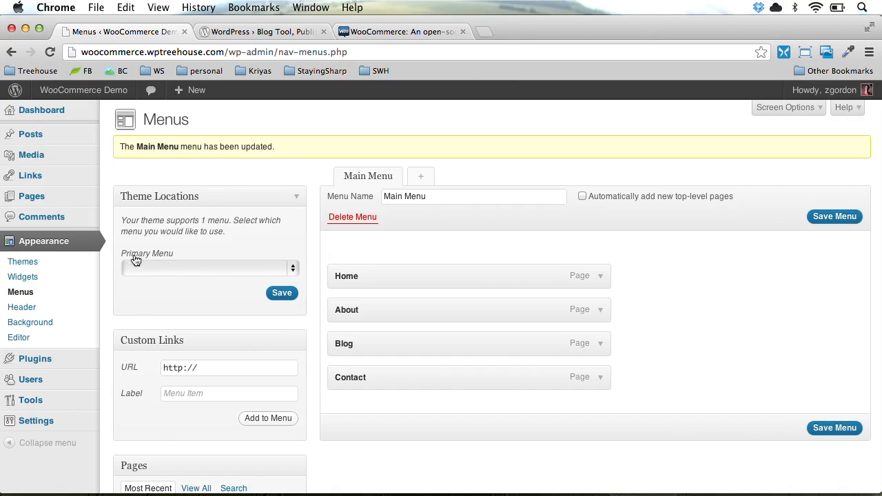
Assign Main Menu as the Primary Menu and view the live site
click(135, 261)
click(153, 279)
mouse_move(61, 92)
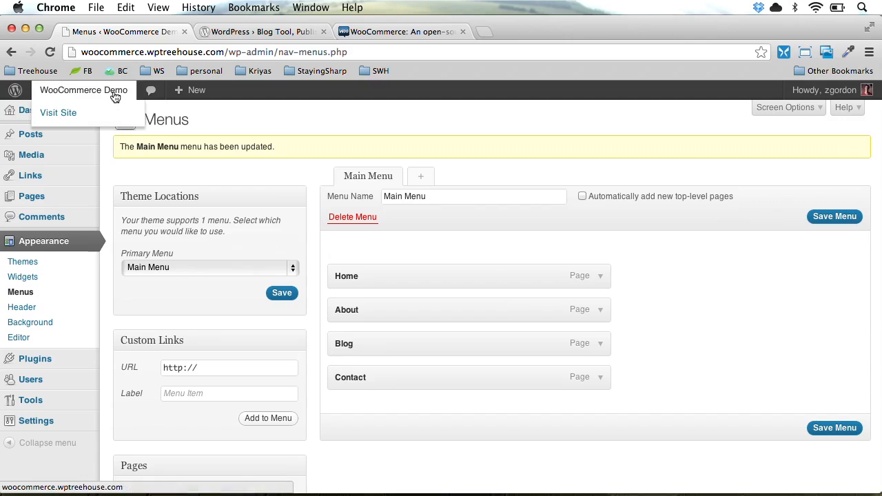
click(62, 112)
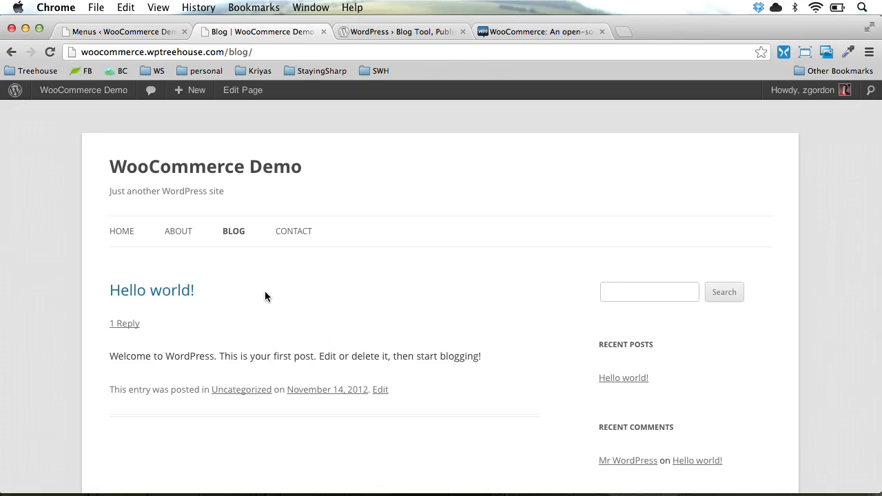
Return to the Menus admin screen after checking the live Blog page
click(144, 32)
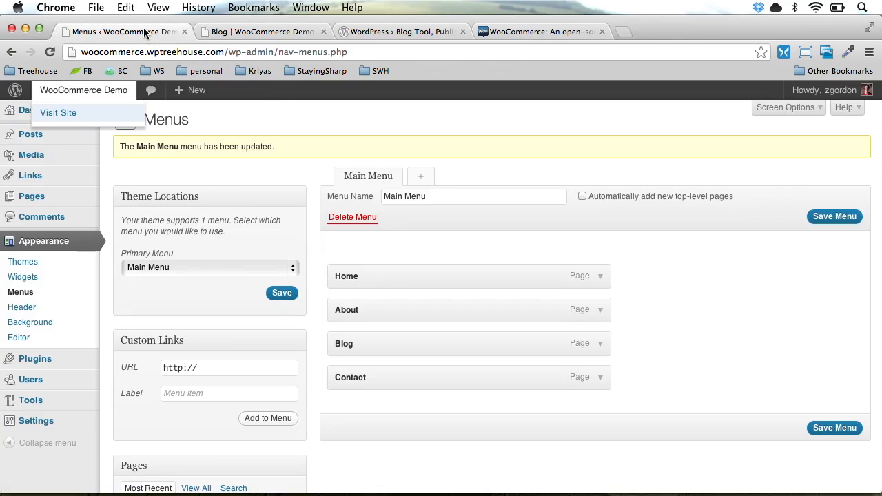
Search plugins for Woocommerce, install WooCommerce - excelling eCommerce 1.6.5.2, and activate it
mouse_move(98, 359)
click(118, 378)
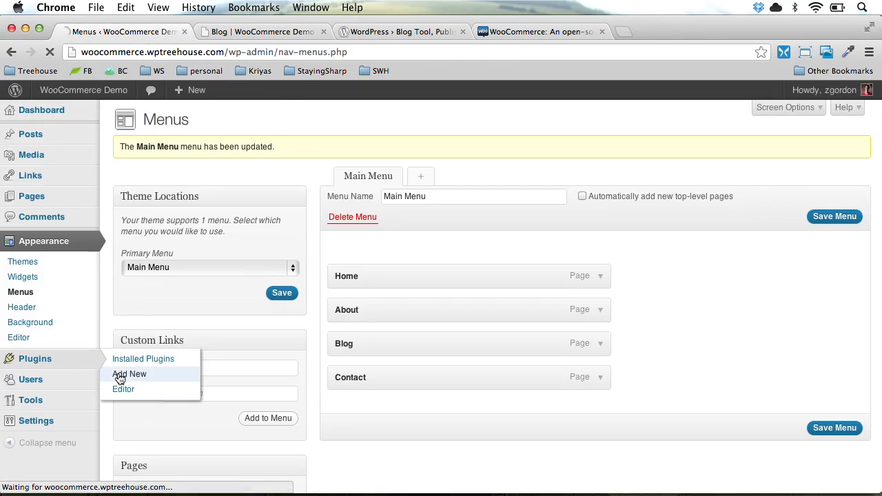
click(172, 221)
text(Woocommerce)
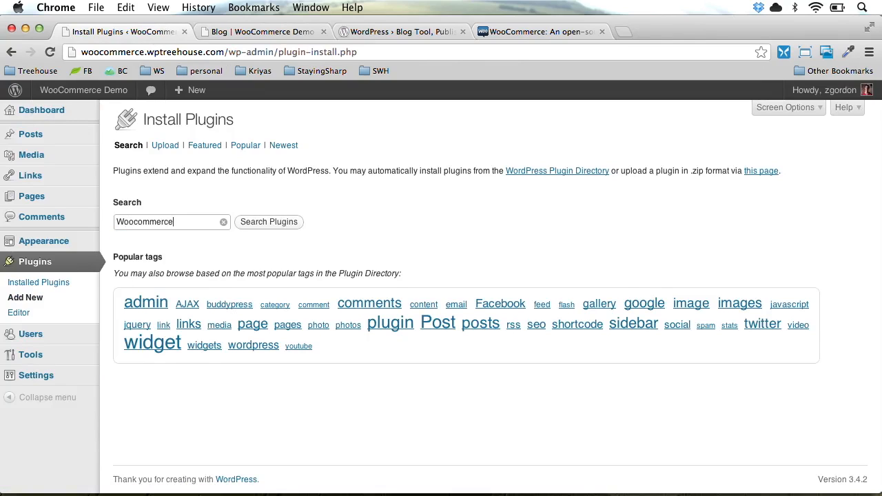
click(268, 221)
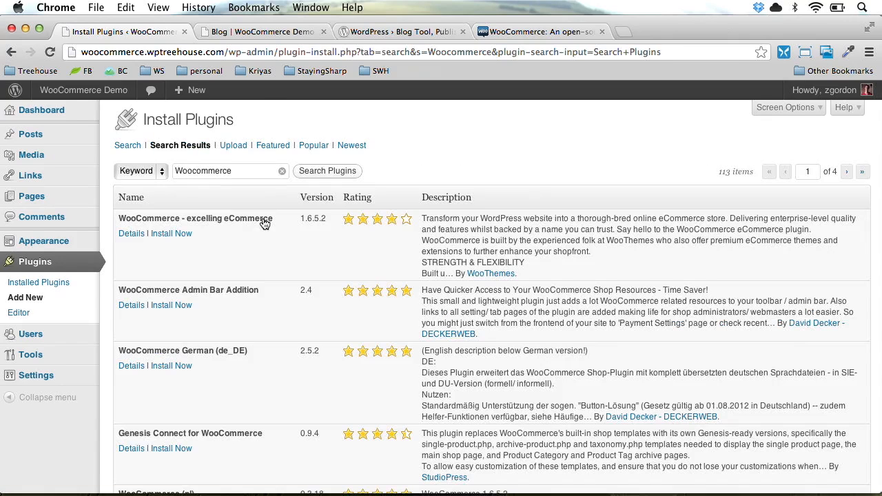
click(171, 234)
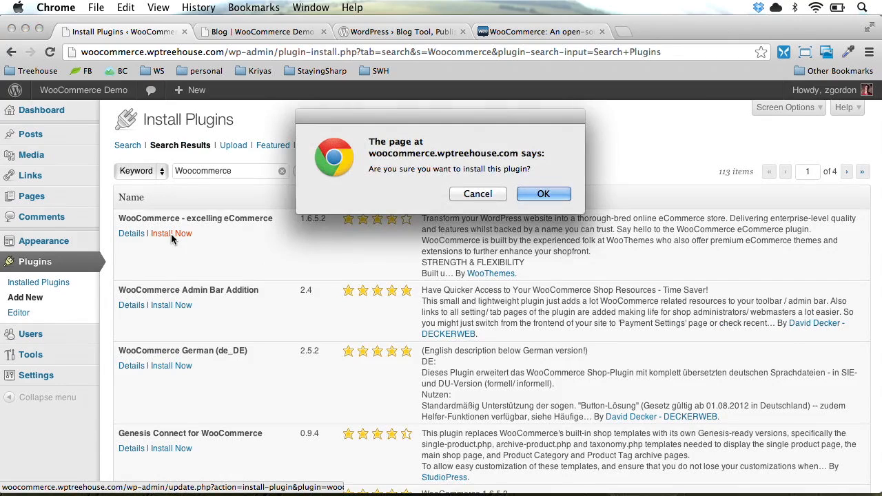
key(Return)
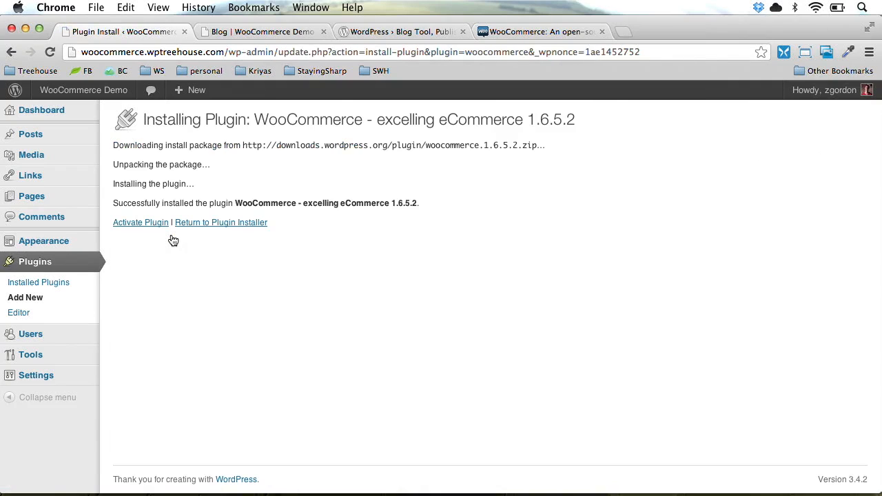
click(160, 227)
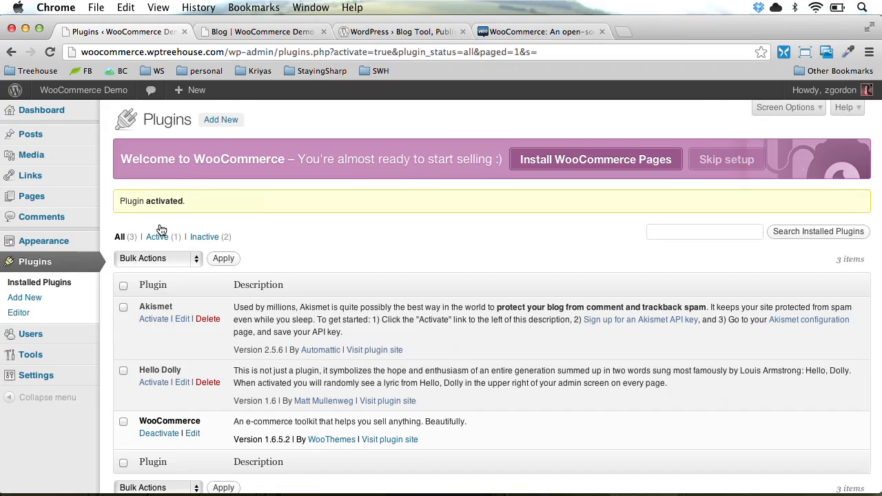
Install the WooCommerce pages from the welcome banner
click(595, 165)
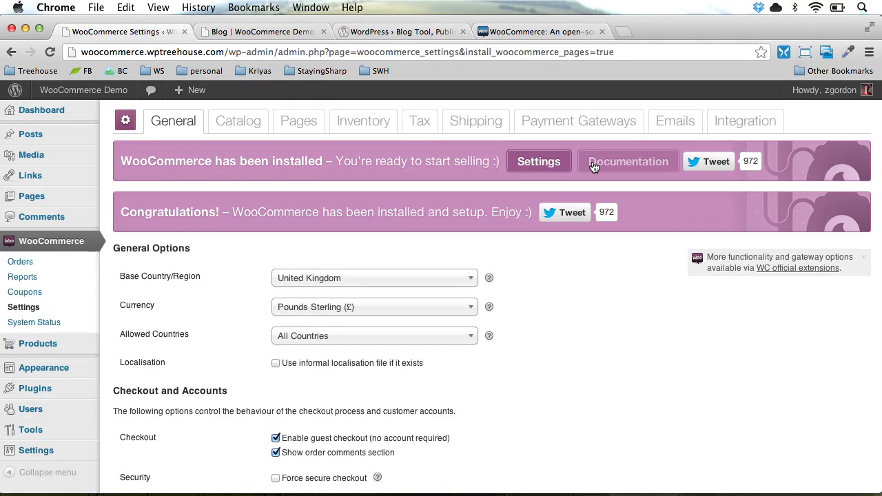
Review the Pages list with the new Cart, Checkout and My Account pages, reloading the Blog page
click(44, 200)
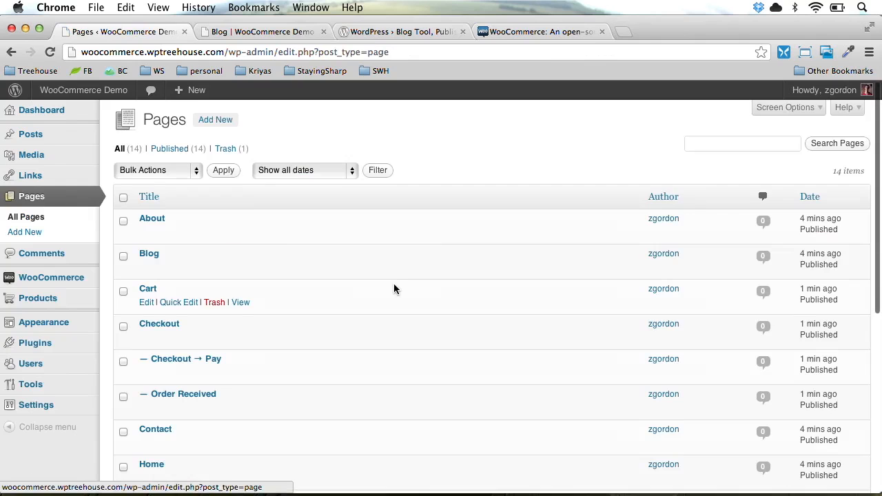
scroll(393, 288, down, 5)
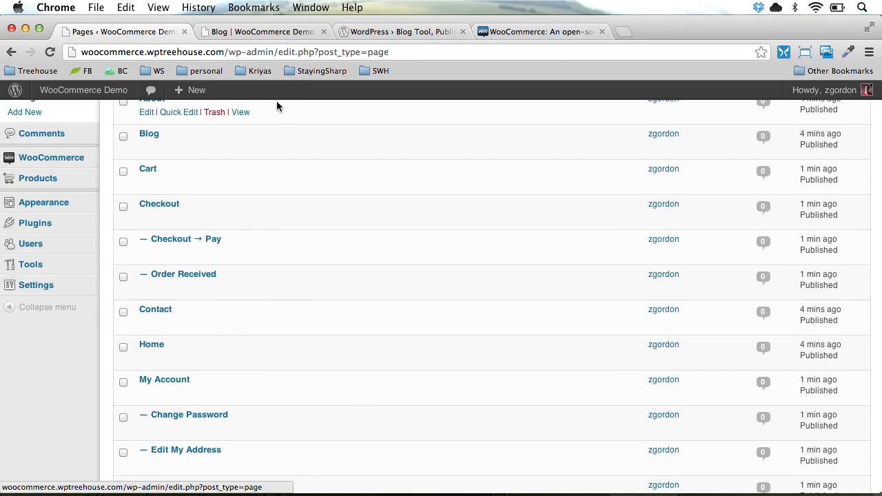
click(257, 30)
key(super+r)
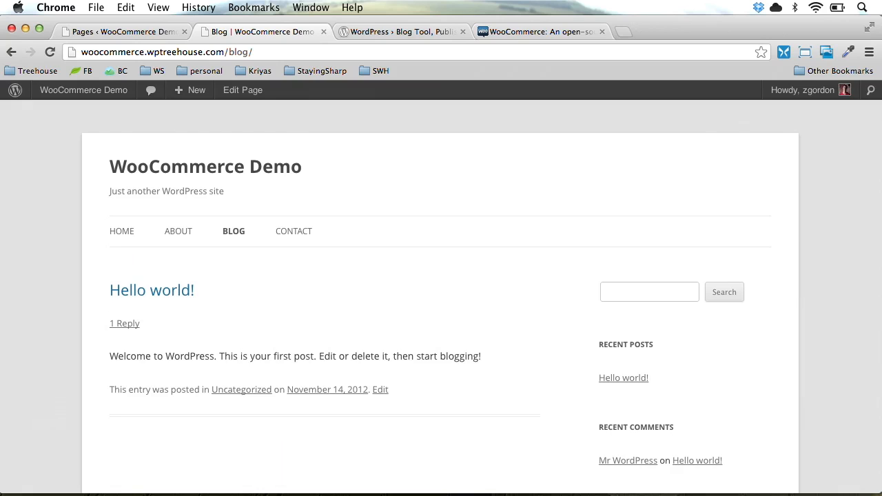
key(ctrl+shift+Tab)
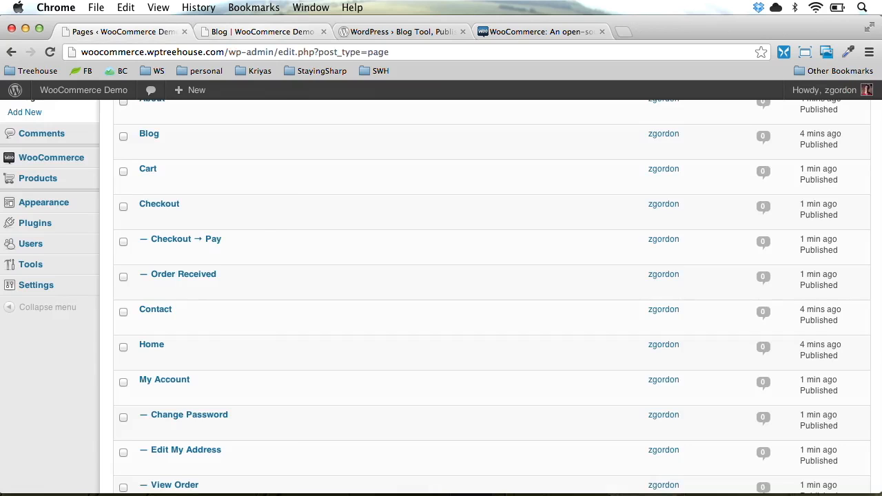
click(72, 161)
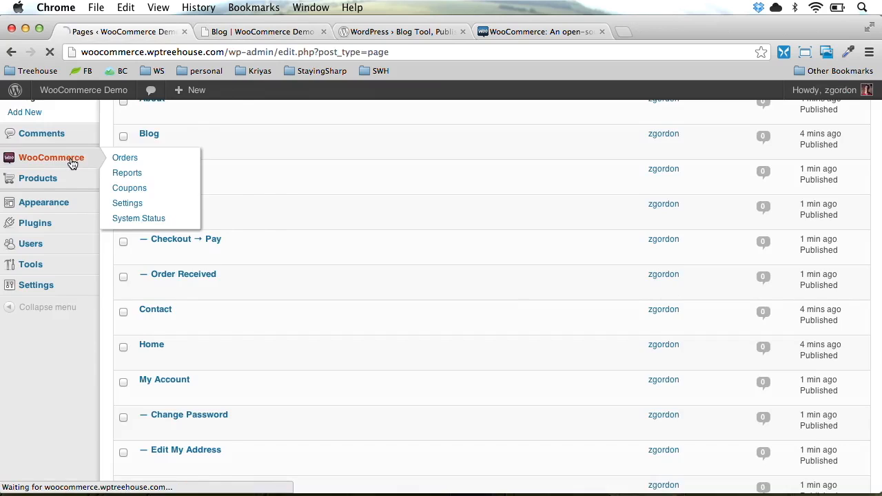
In WooCommerce General settings, set Base Country/Region to United States — Florida
click(36, 308)
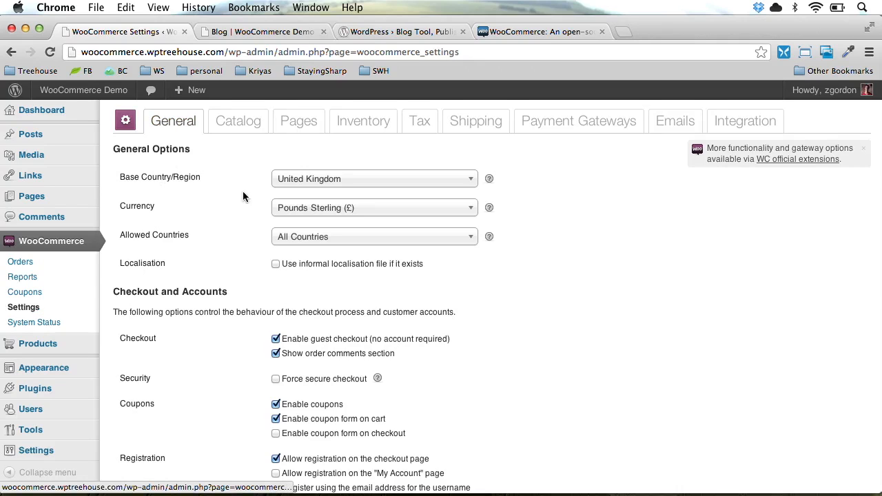
click(321, 185)
text(Un)
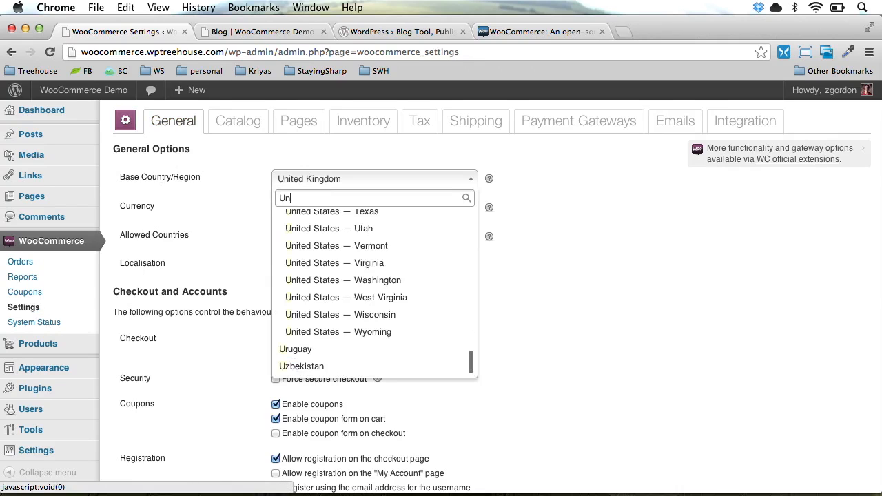
text(ited)
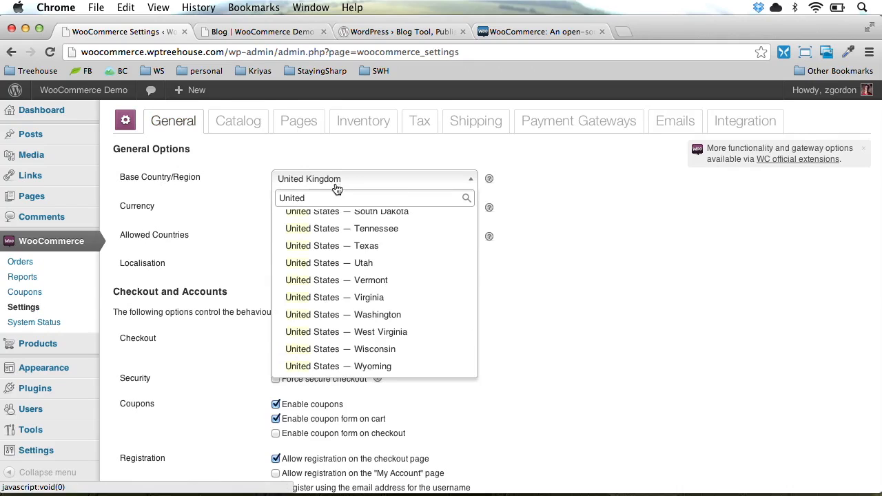
scroll(379, 274, up, 1)
scroll(378, 268, up, 5)
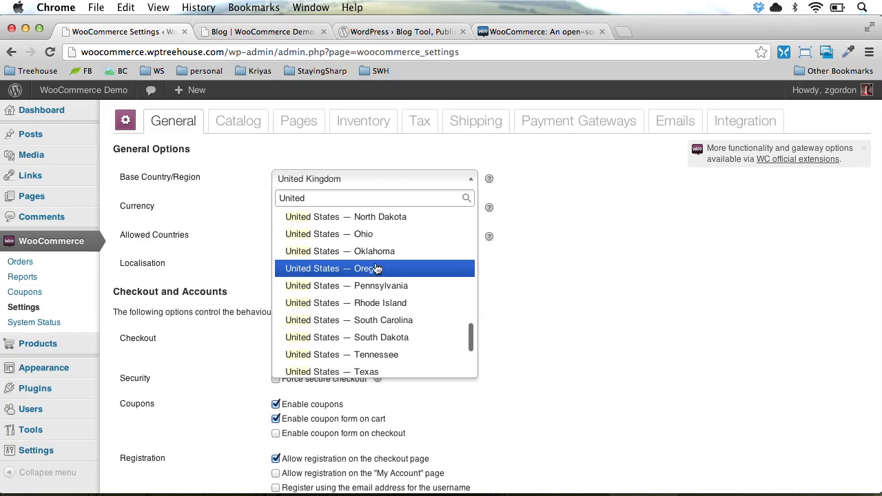
scroll(377, 269, up, 8)
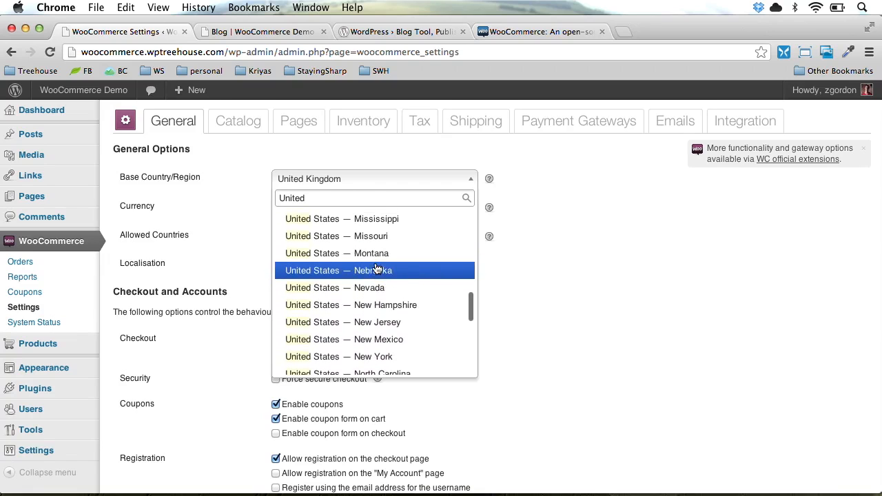
scroll(377, 268, up, 6)
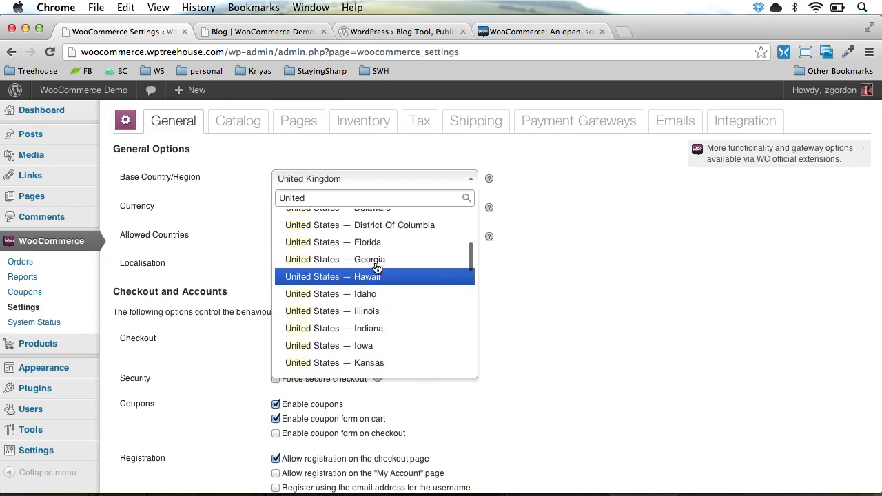
click(377, 269)
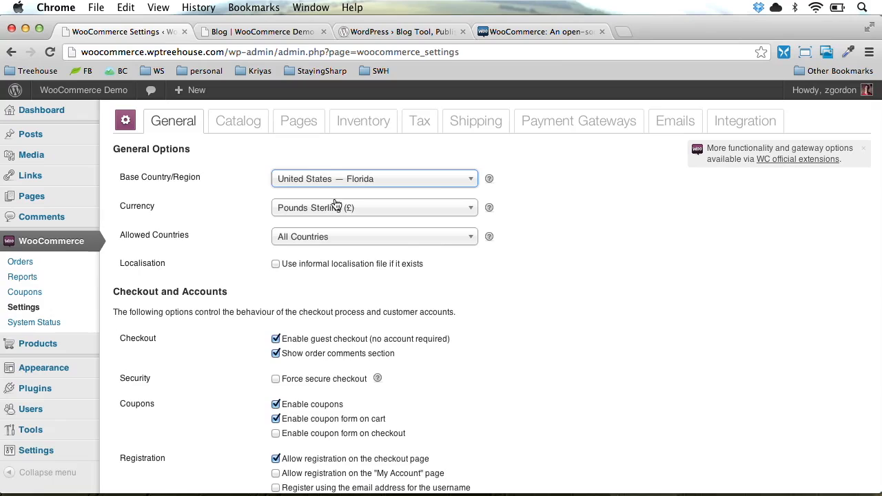
Set the currency to US Dollars ($) and allow selling only to the United States
click(337, 207)
click(322, 249)
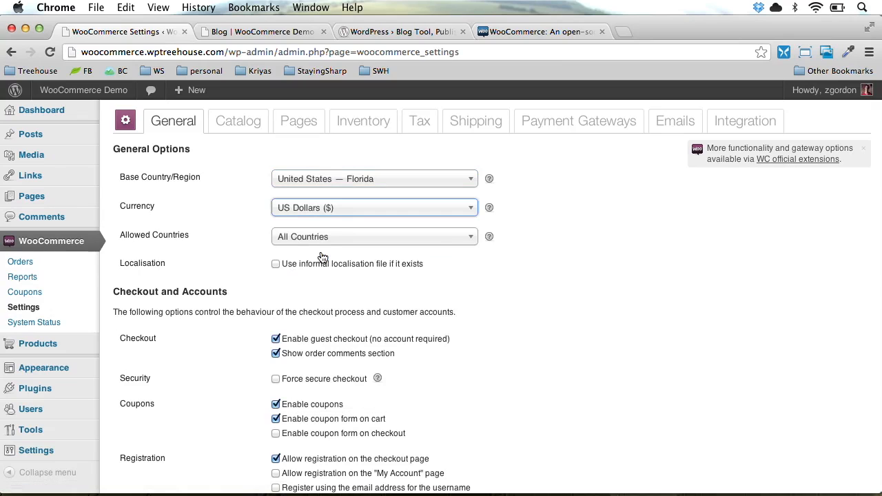
click(323, 238)
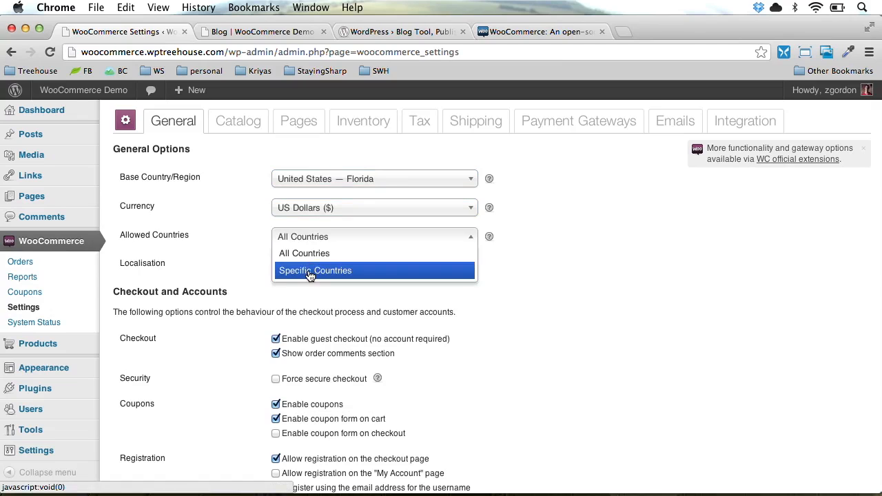
click(310, 271)
click(282, 263)
text(Un)
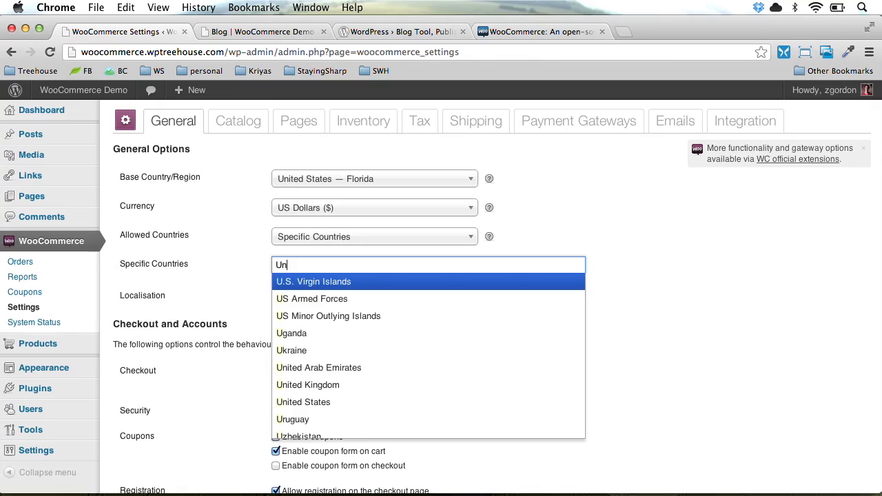
text(ited)
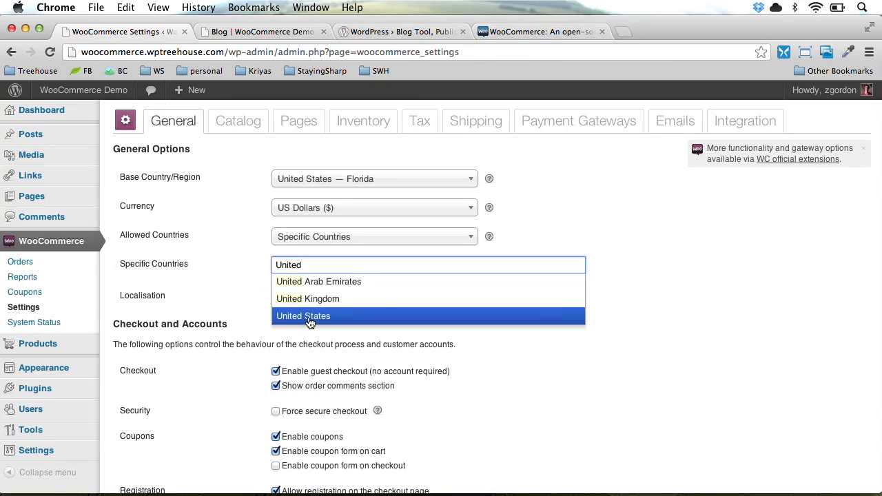
click(310, 318)
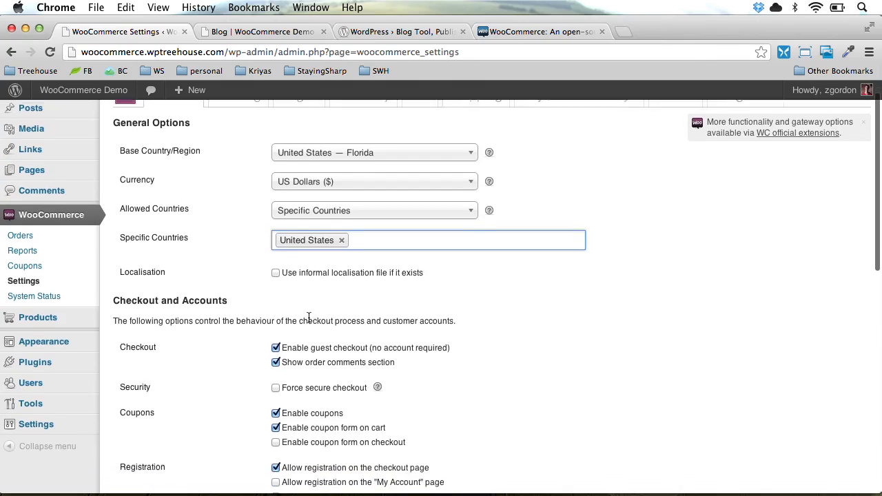
Enable the coupon form at checkout
scroll(309, 317, down, 3)
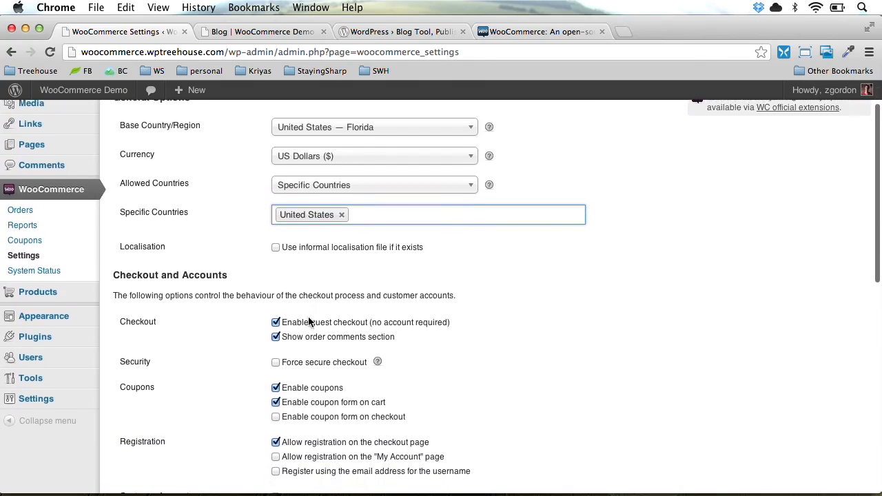
scroll(309, 323, down, 1)
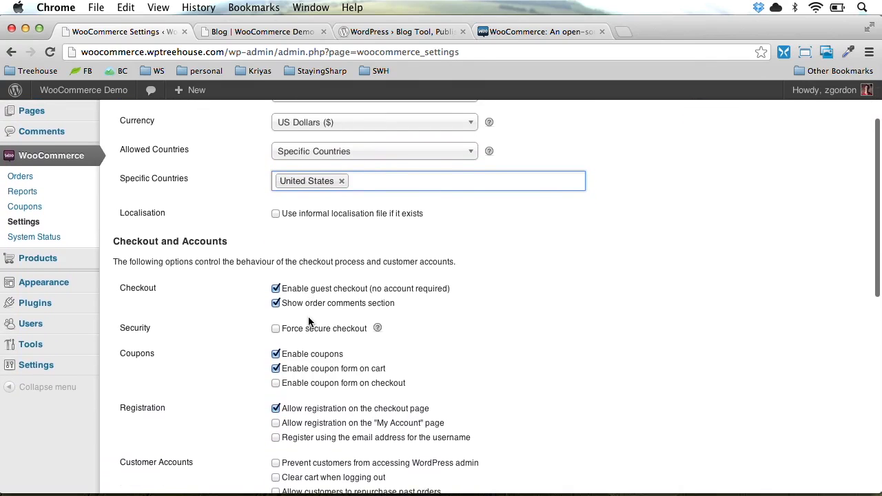
scroll(309, 320, down, 3)
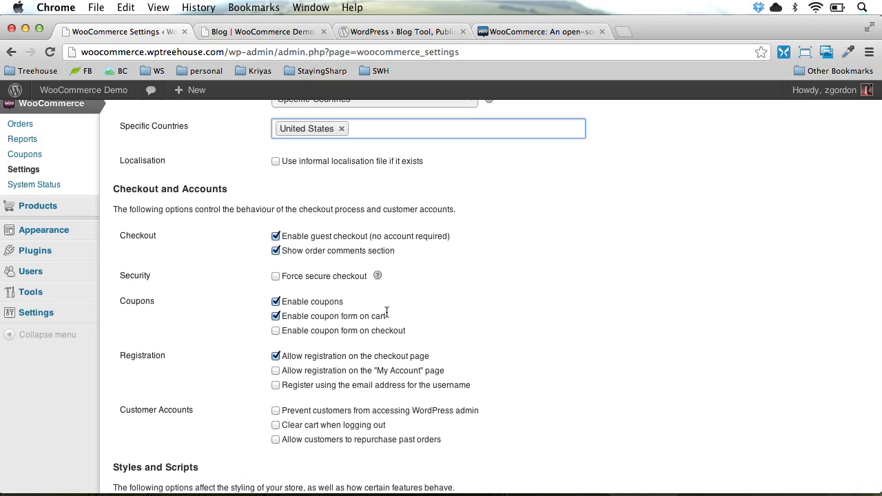
scroll(386, 310, down, 2)
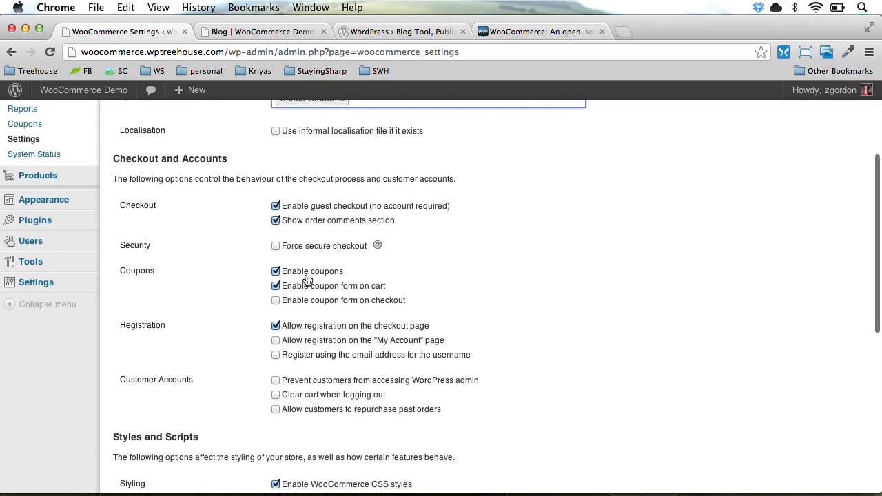
click(278, 301)
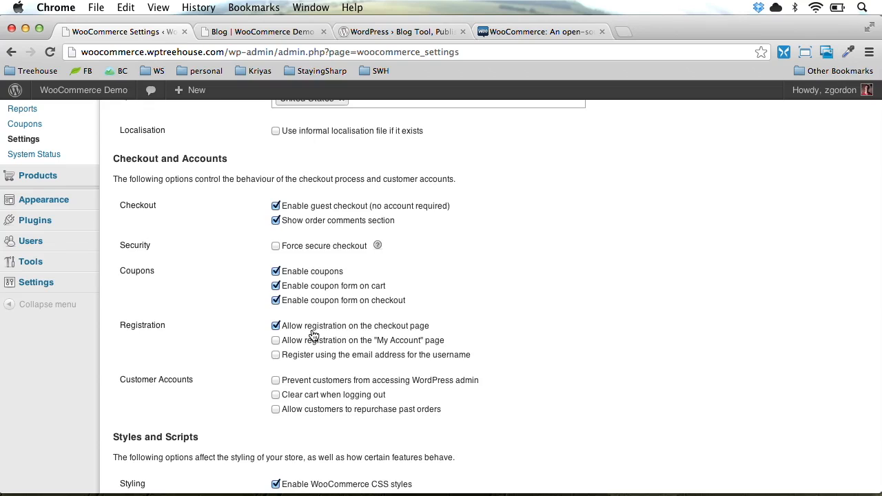
Use customer email as username, block customers from WordPress admin, and enable the demo store notice
scroll(221, 342, down, 2)
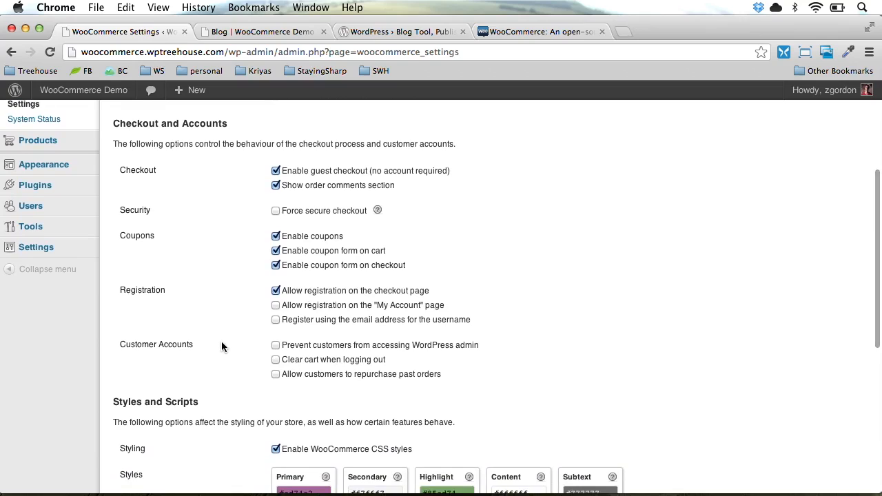
click(276, 320)
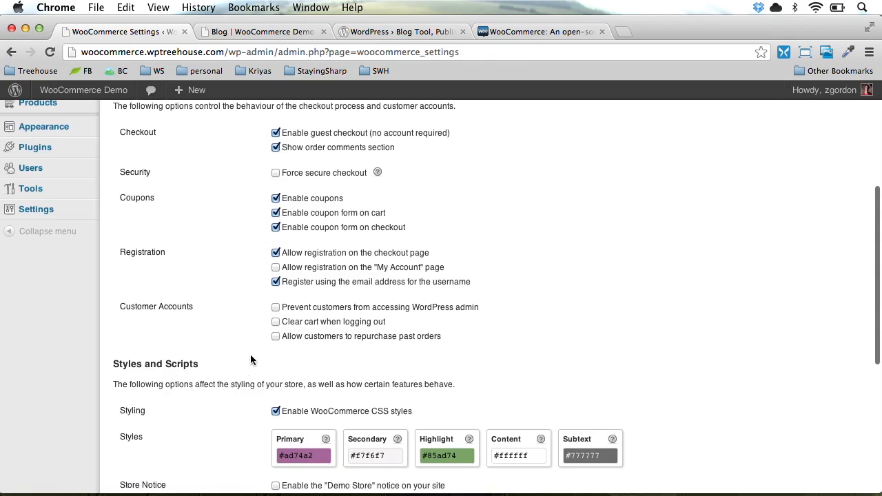
click(290, 310)
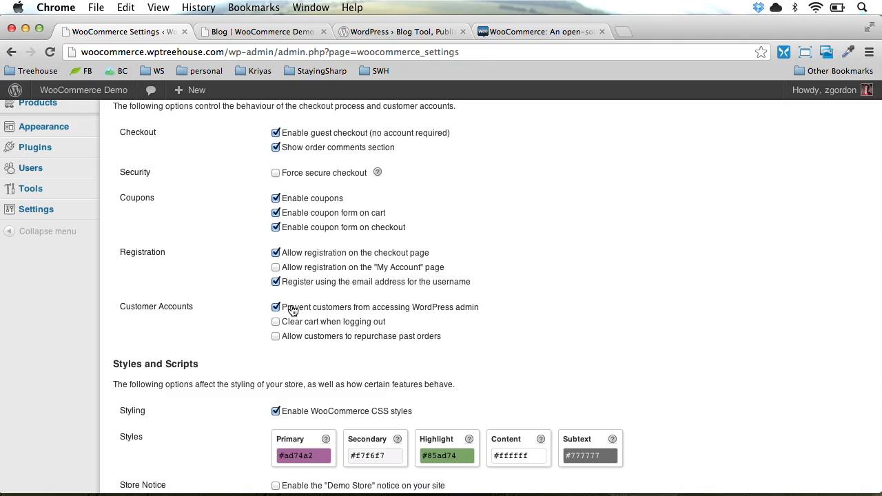
scroll(219, 386, down, 5)
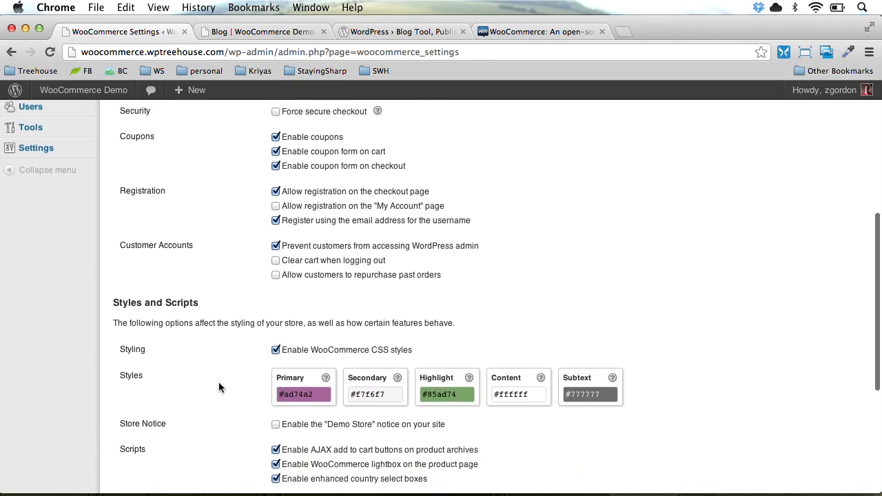
scroll(219, 381, down, 1)
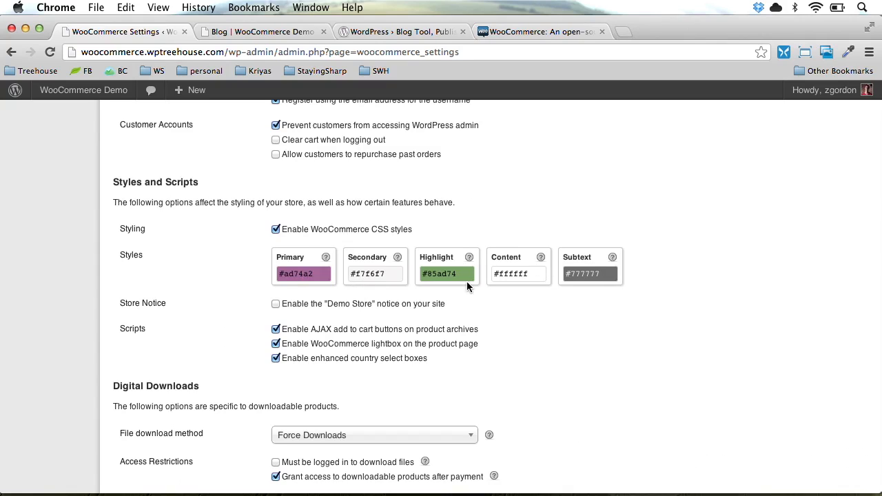
click(292, 308)
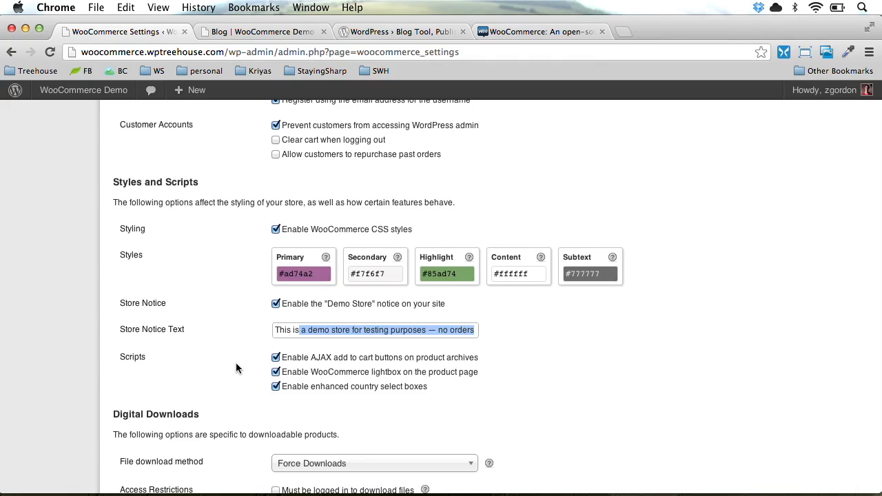
Save the WooCommerce General settings with the demo store notice enabled
scroll(236, 365, down, 3)
scroll(236, 367, down, 4)
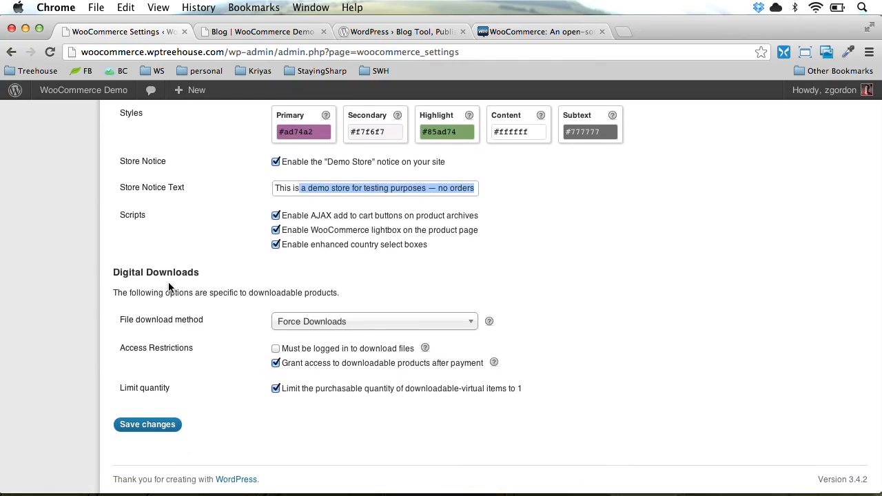
click(164, 425)
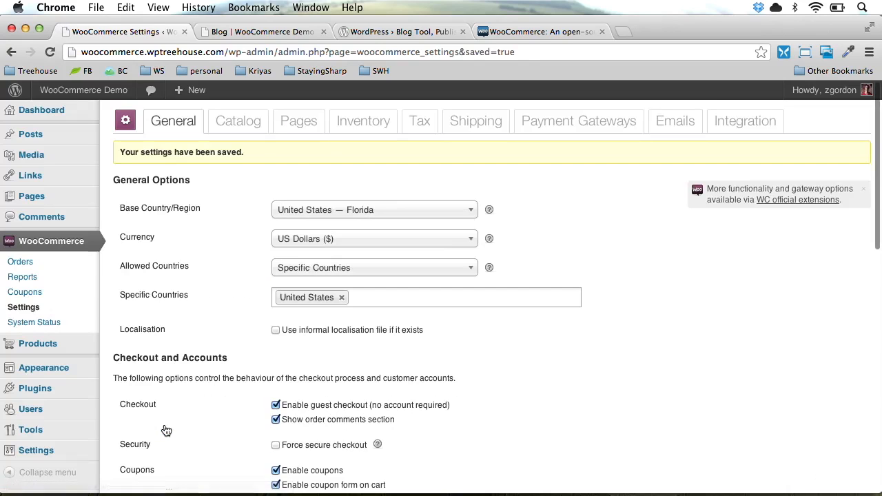
Keep alphabetical as the default product sorting in the Catalog settings
click(235, 131)
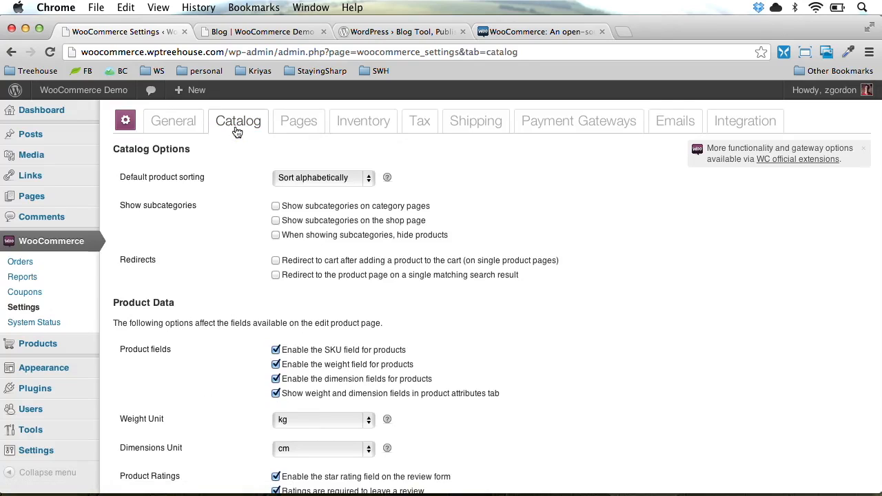
click(325, 178)
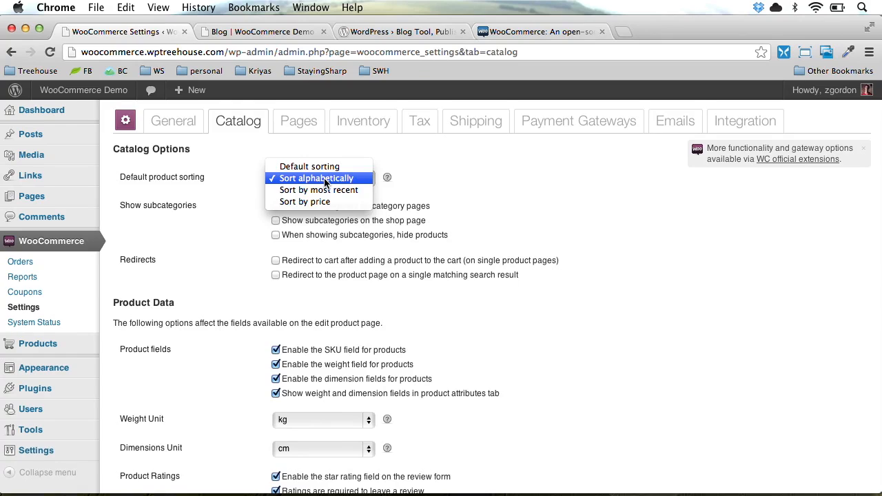
click(198, 209)
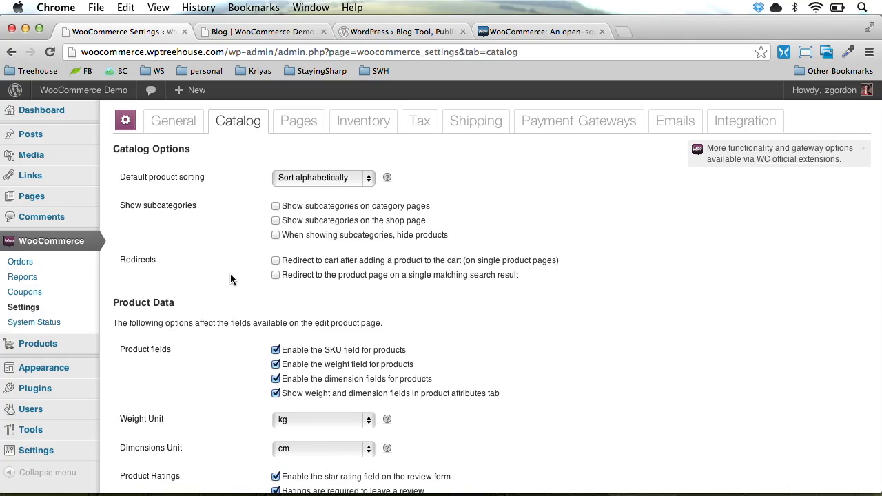
Turn off the SKU, weight and dimension product fields and the weight/dimensions attribute display
scroll(230, 276, down, 3)
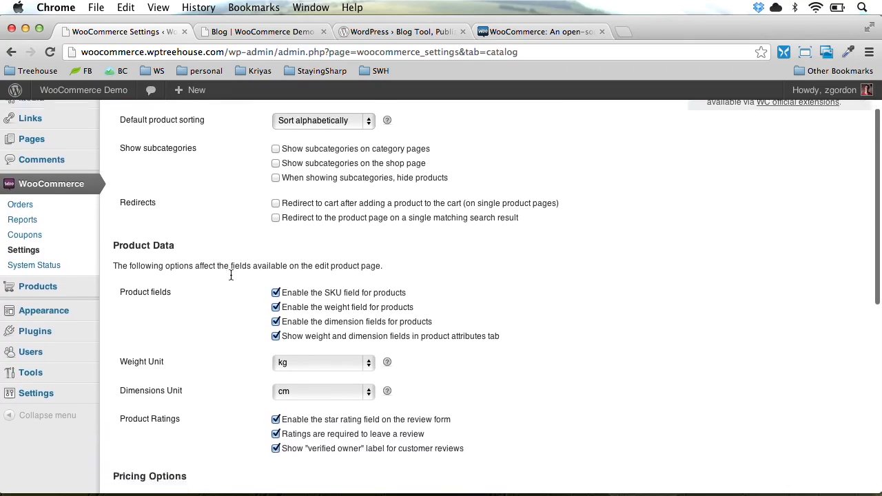
scroll(230, 278, down, 1)
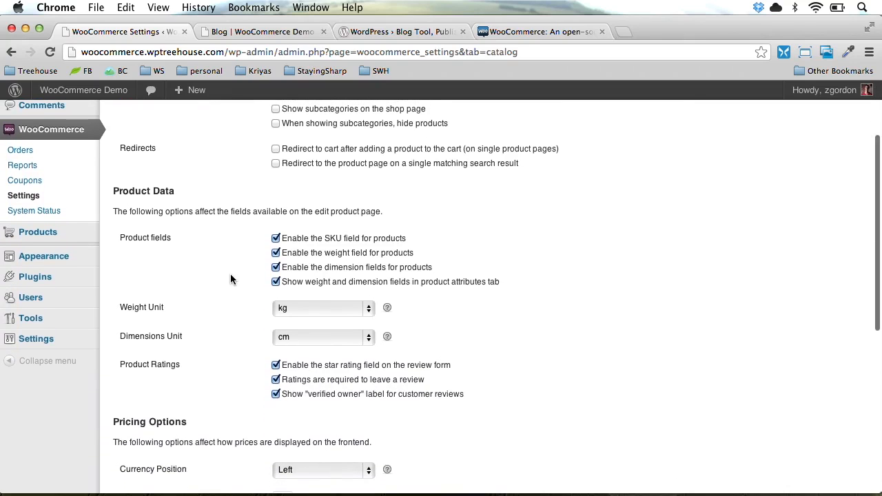
click(313, 241)
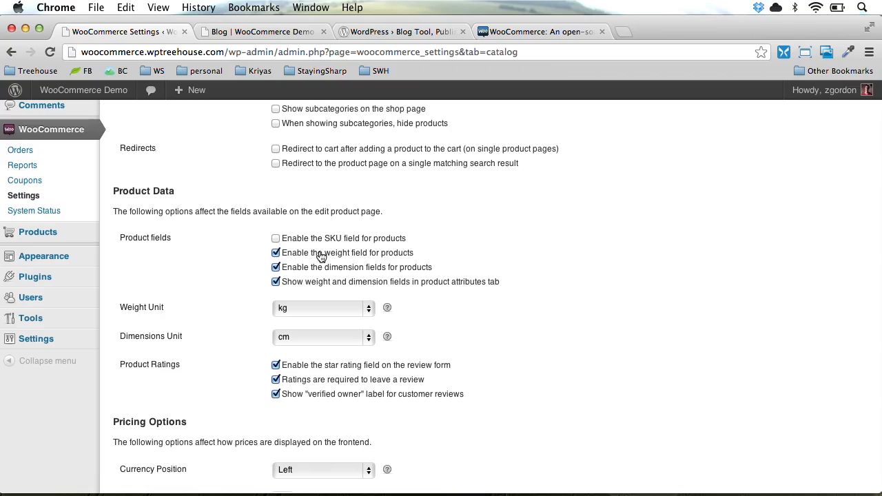
click(320, 256)
click(325, 270)
click(336, 285)
Set the weight unit to lbs and dimensions unit to in, then save the catalog settings
click(316, 312)
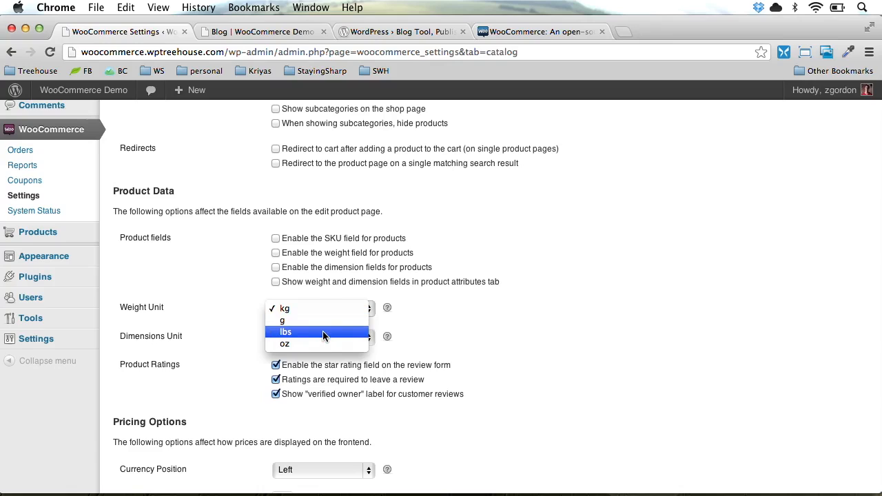
click(322, 331)
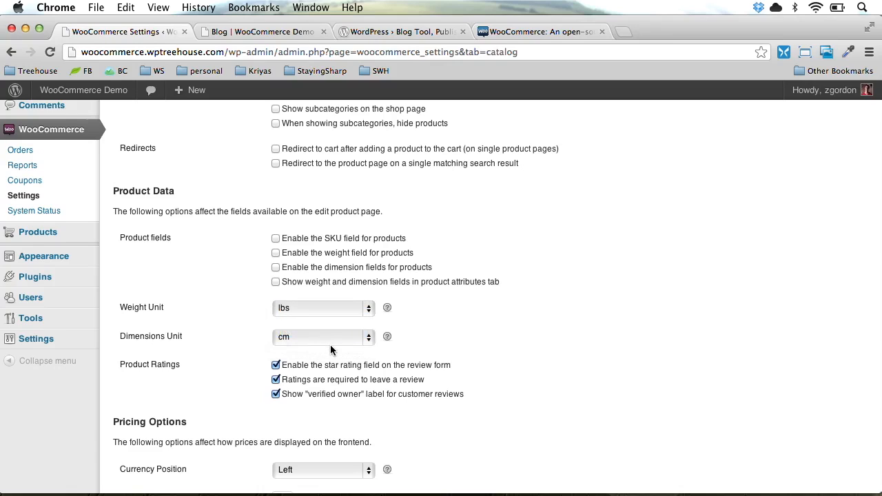
click(311, 336)
click(311, 360)
scroll(538, 351, down, 3)
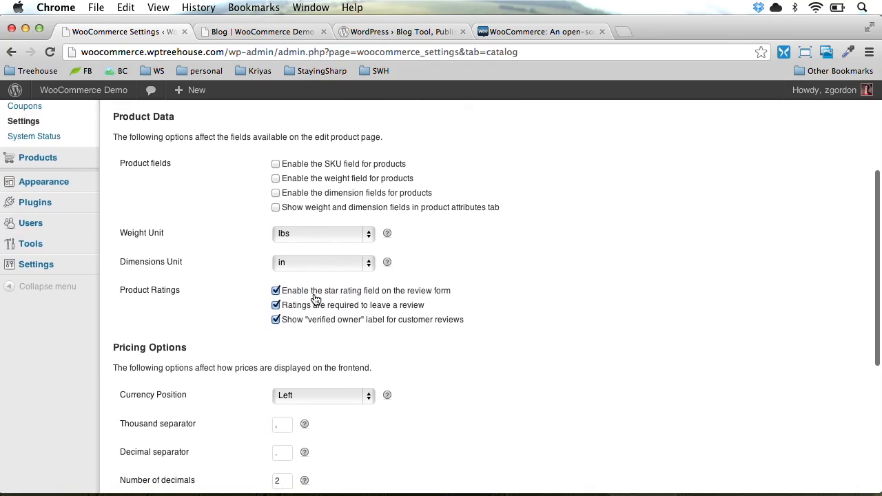
scroll(212, 334, down, 8)
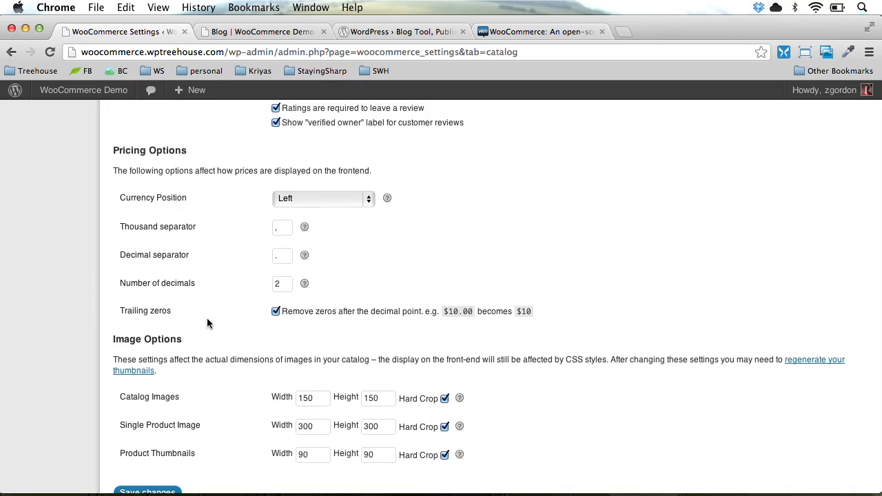
scroll(207, 321, down, 2)
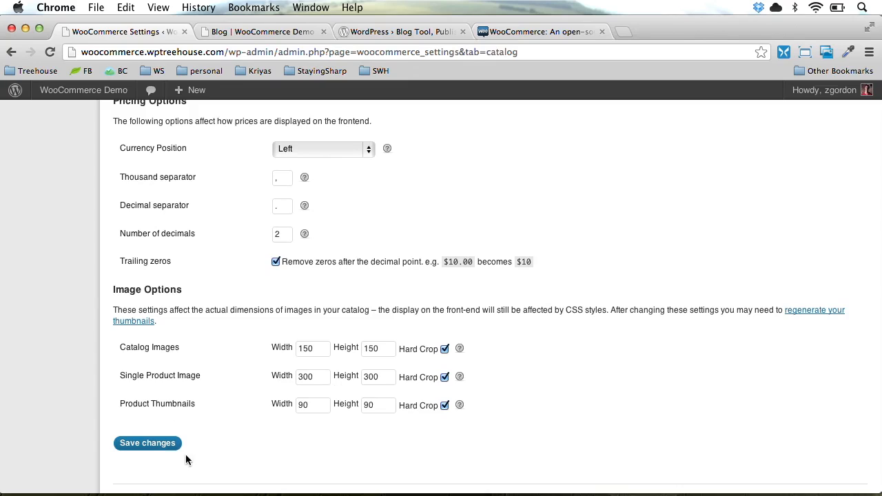
click(134, 446)
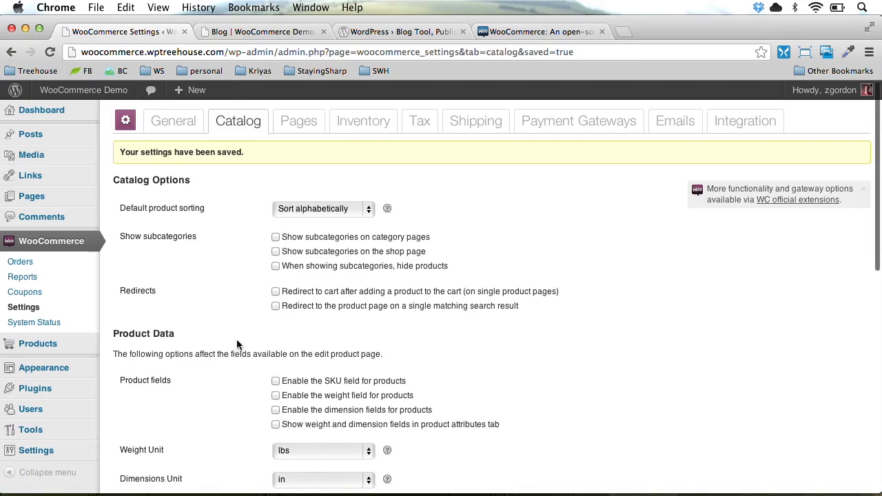
click(299, 122)
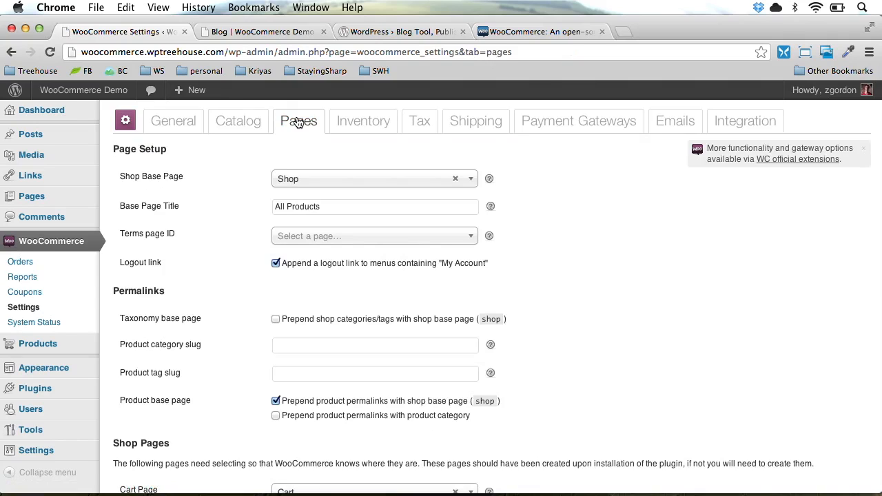
Choose Home as the Shop Base Page and save the Pages settings
scroll(162, 328, down, 3)
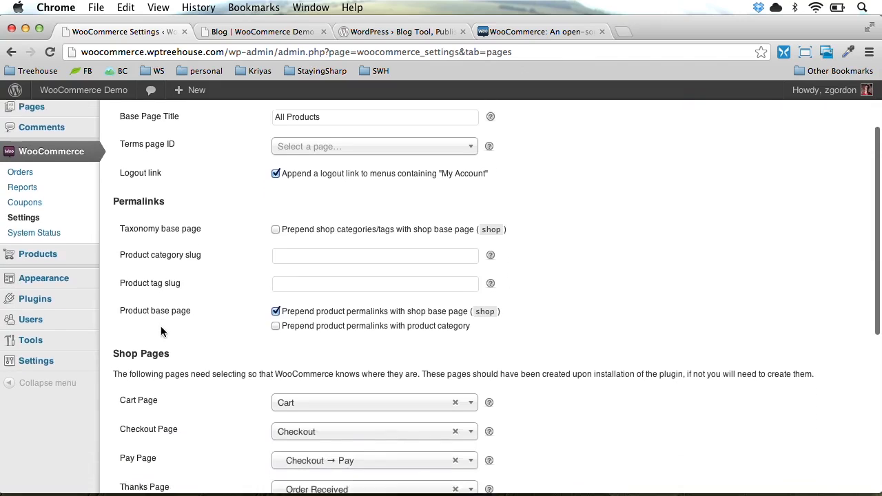
scroll(161, 327, down, 5)
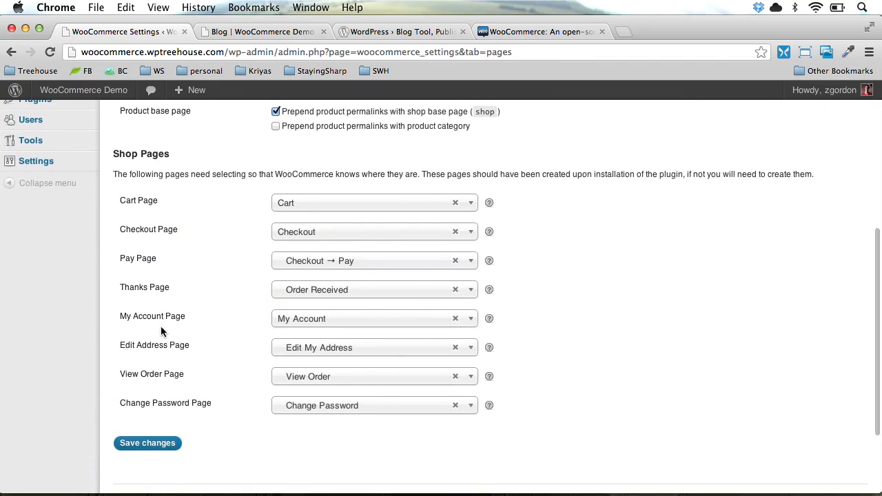
scroll(160, 330, up, 5)
scroll(160, 331, up, 4)
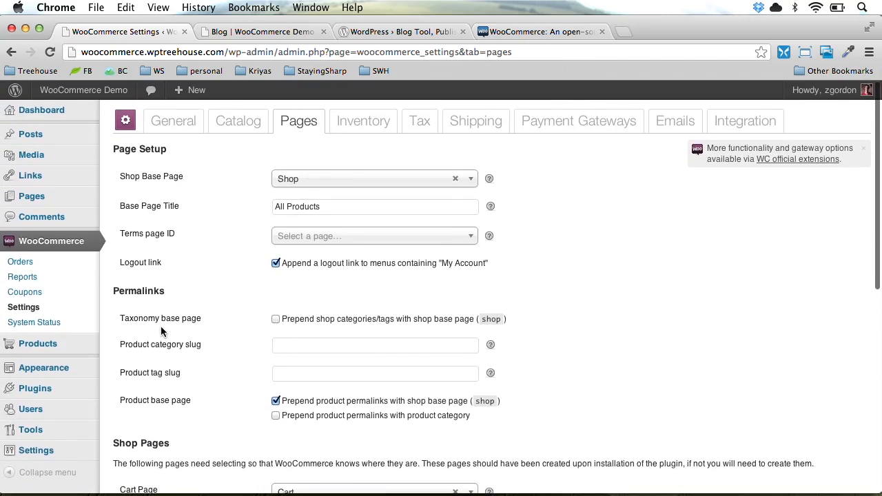
click(302, 180)
click(291, 217)
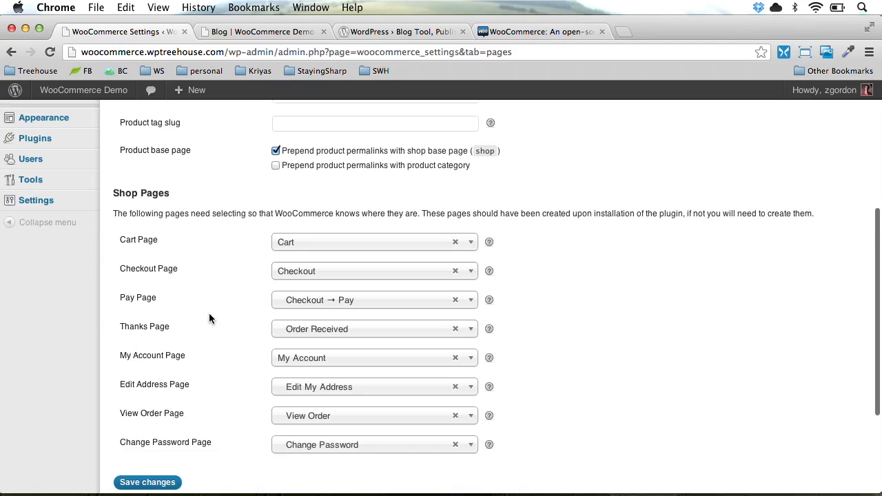
scroll(209, 312, down, 1)
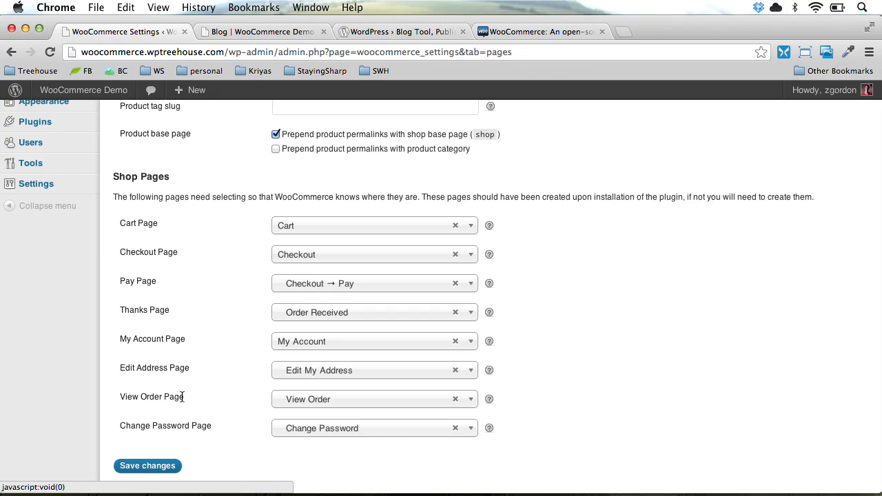
click(153, 466)
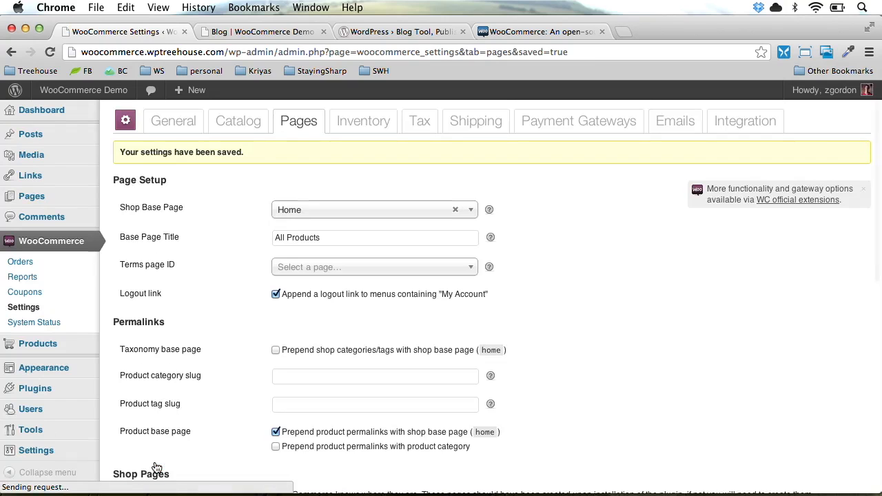
Switch to the Inventory section of WooCommerce settings
click(365, 126)
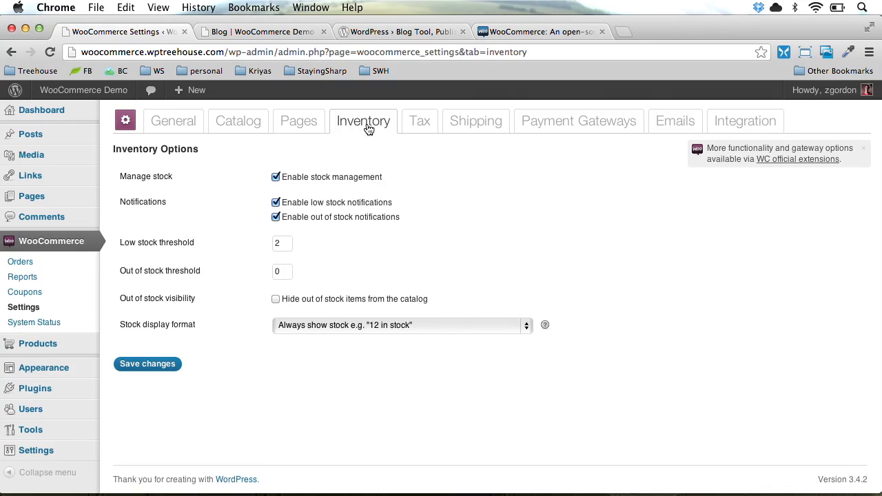
Disable stock management plus low and out-of-stock notifications, and save the inventory settings
click(359, 178)
click(360, 203)
click(361, 219)
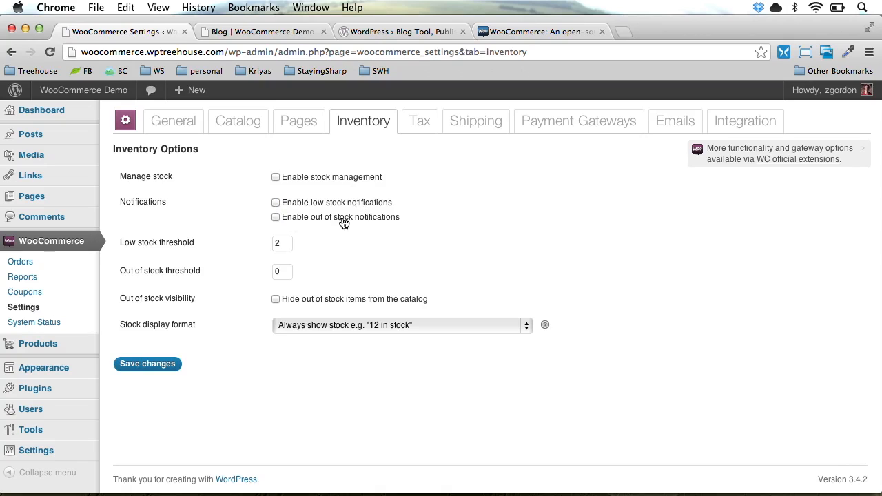
click(137, 370)
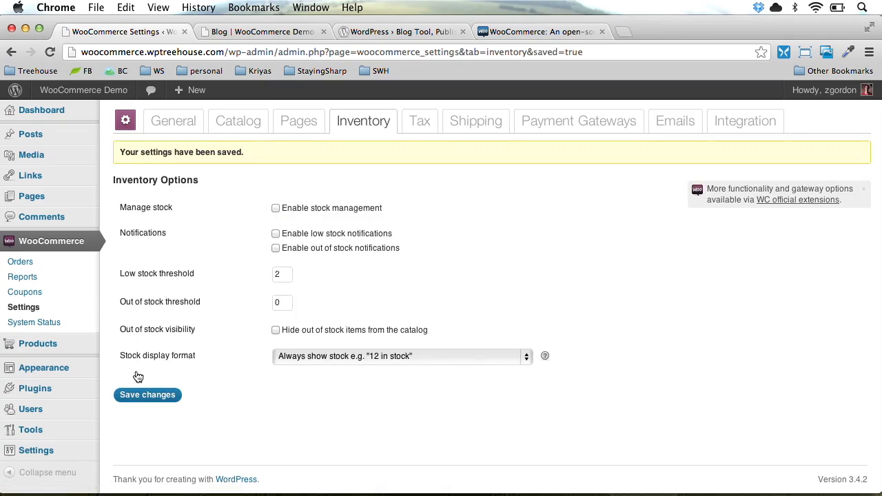
click(432, 117)
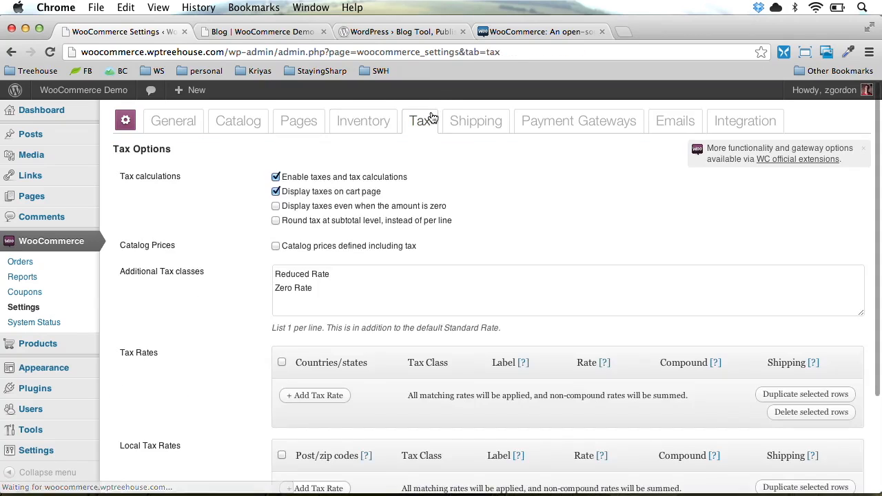
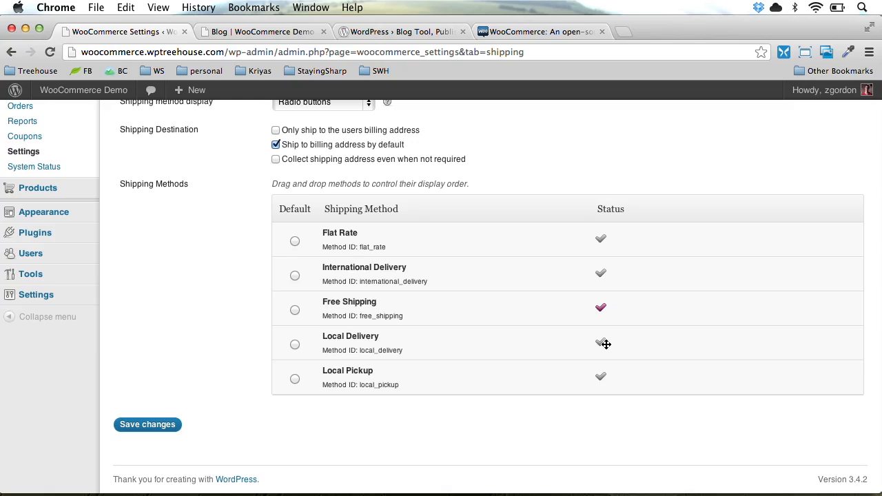
Disable Free Shipping and save the setting
scroll(605, 344, up, 5)
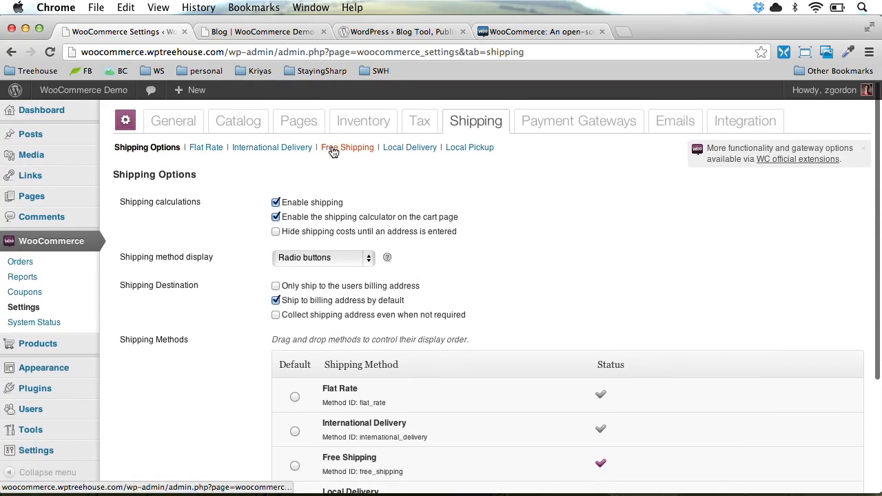
click(371, 151)
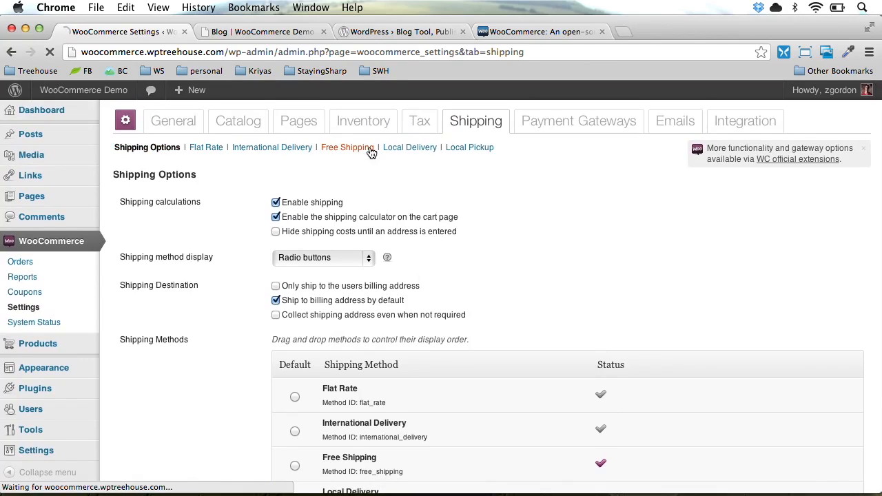
click(314, 224)
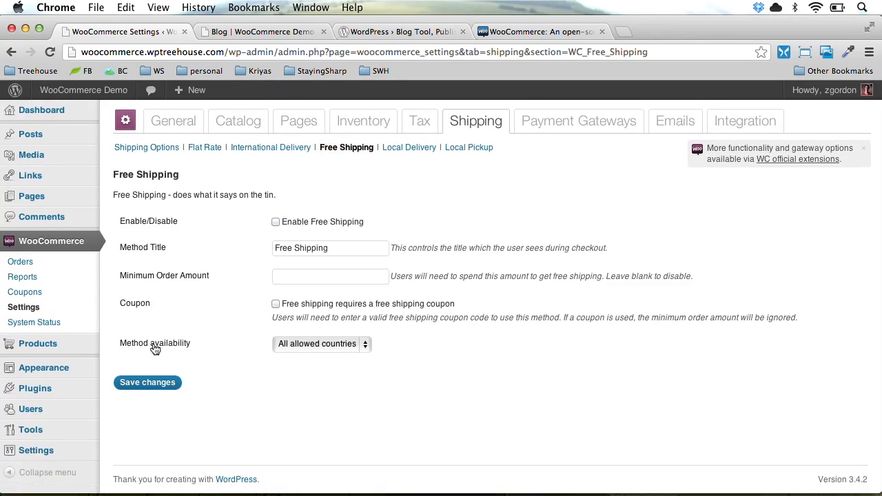
click(142, 384)
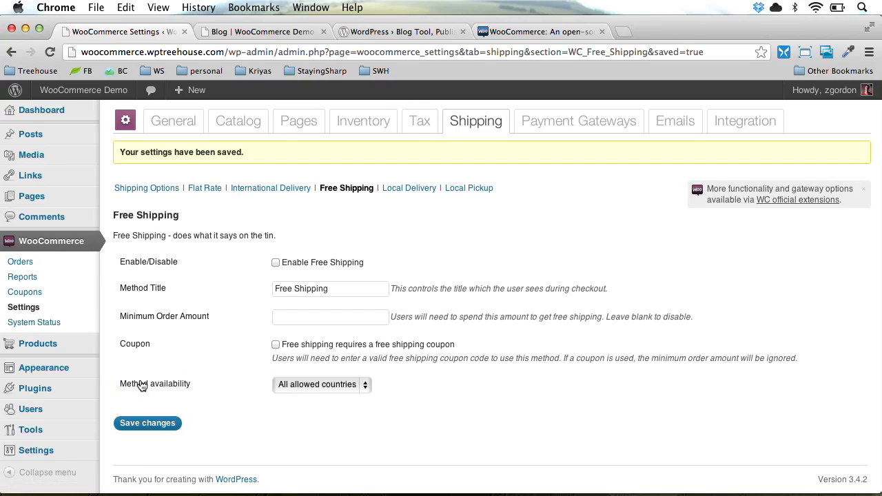
Enable Flat Rate shipping with a 5.00 cost per order and a 2.50 handling fee
click(200, 191)
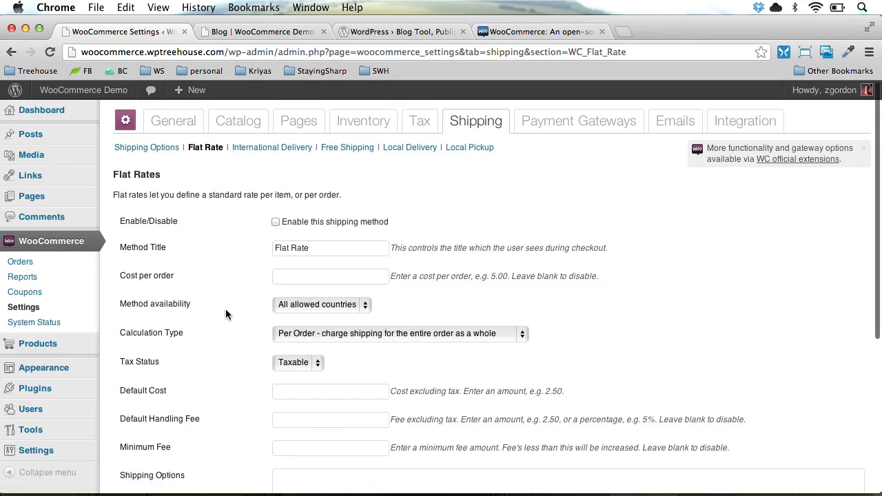
click(306, 222)
click(302, 276)
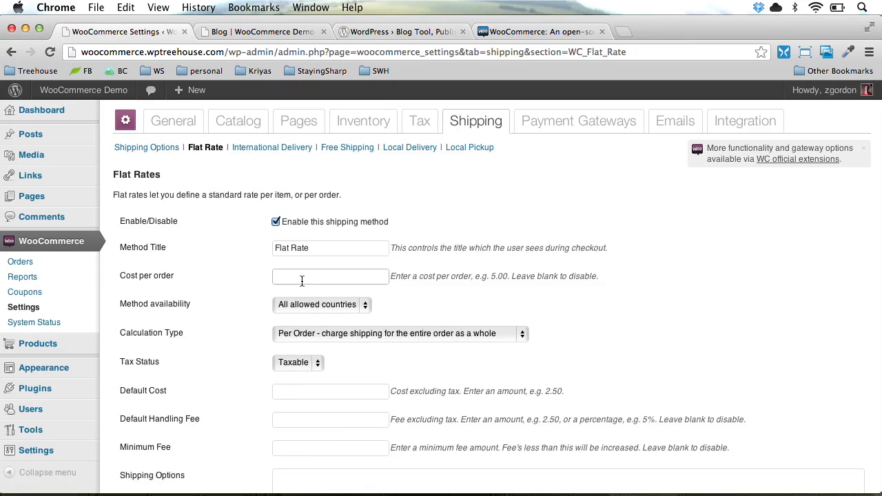
text(5.00)
click(284, 297)
scroll(222, 337, down, 2)
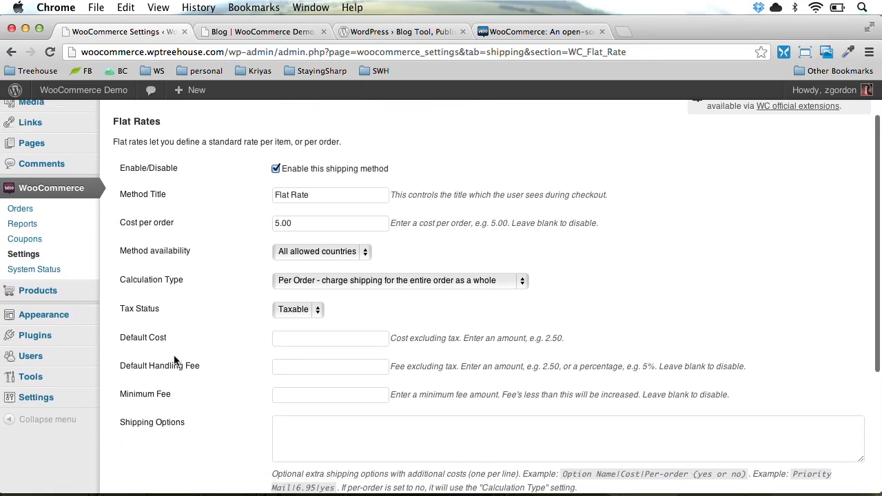
click(293, 370)
text(2.50)
click(221, 377)
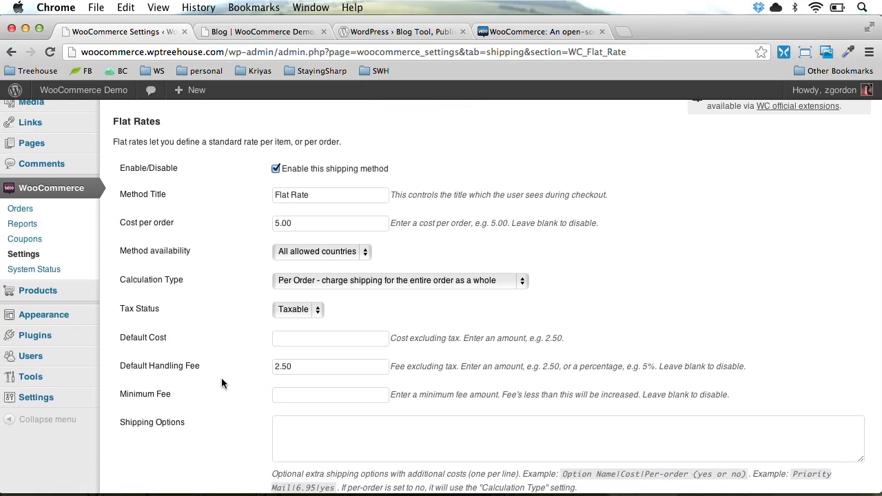
scroll(221, 378, down, 3)
scroll(221, 383, down, 1)
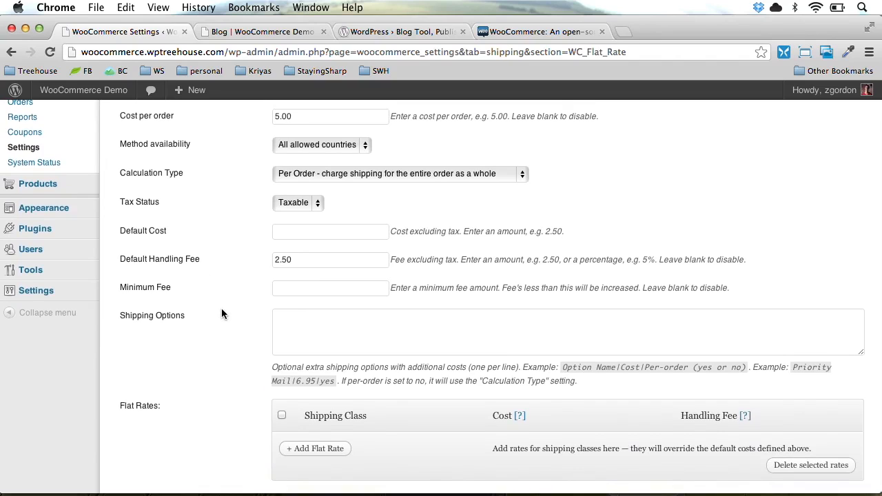
scroll(221, 368, down, 3)
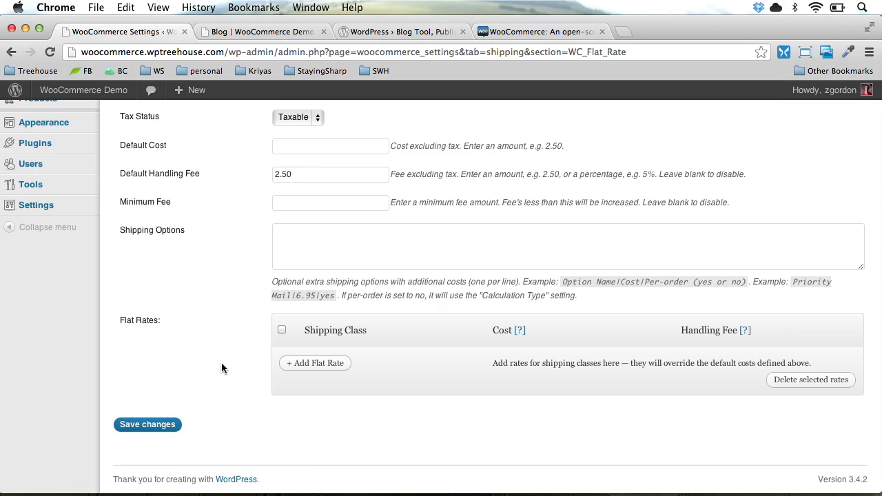
Search 'table rate shipping' in a new browser tab and load the WooThemes extension page
key(super+t)
text(table rate shipping)
key(Down)
key(Return)
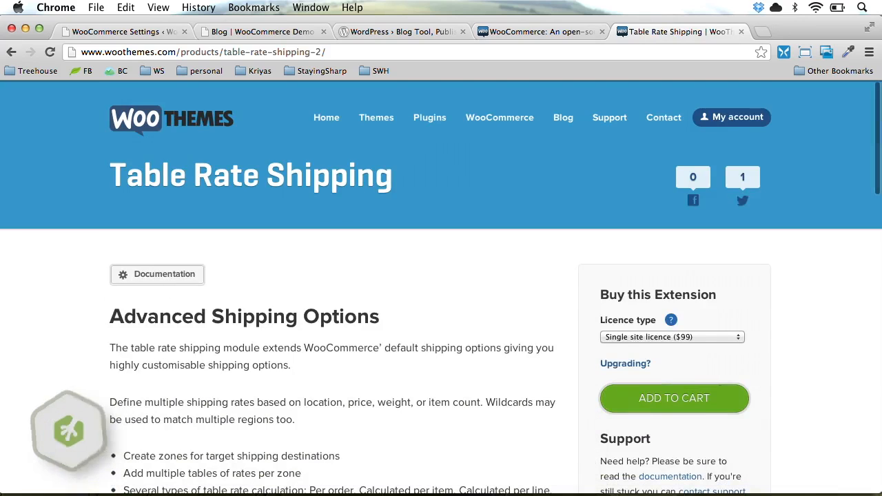
Scroll through the Table Rate Shipping page and view its configuration screenshot full size
scroll(399, 295, down, 5)
scroll(398, 295, down, 11)
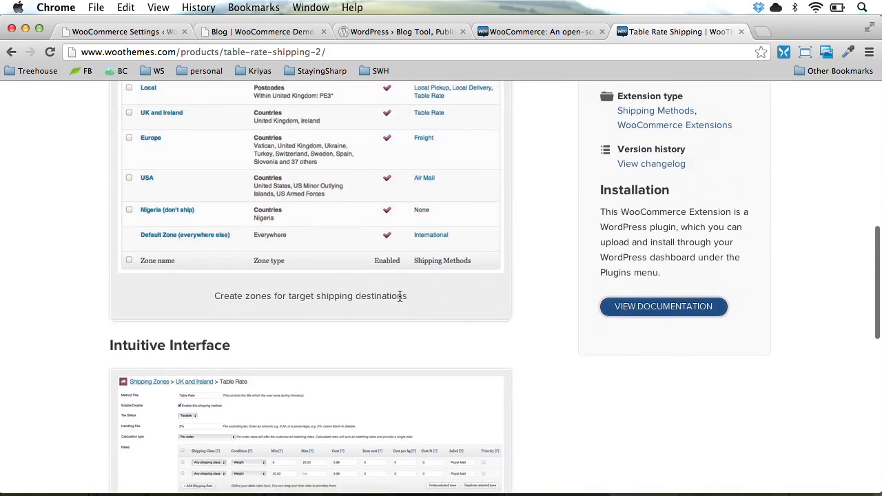
scroll(399, 295, down, 7)
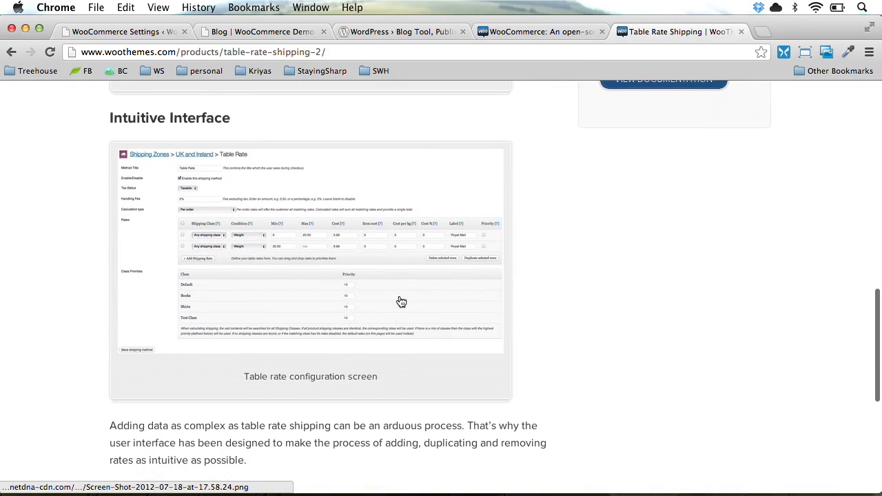
click(401, 302)
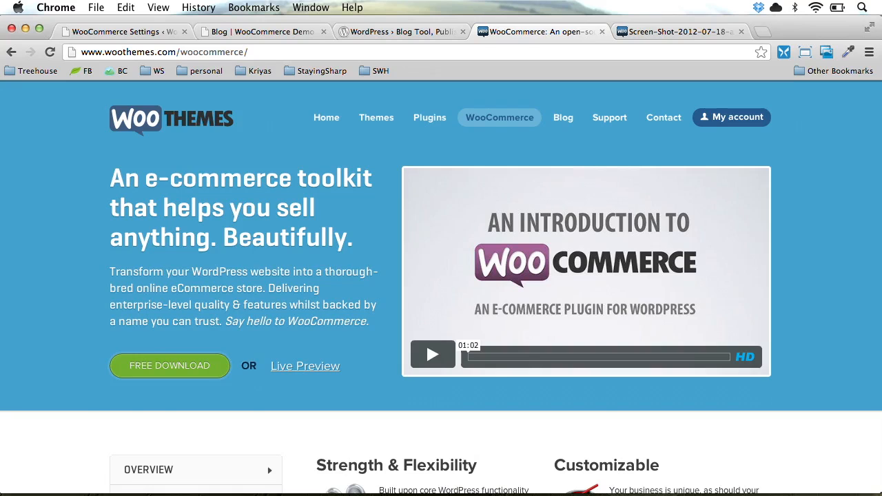
Go back from the screenshot and return to the WooCommerce settings tab
key(ctrl+Tab)
key(super+Left)
scroll(529, 324, up, 15)
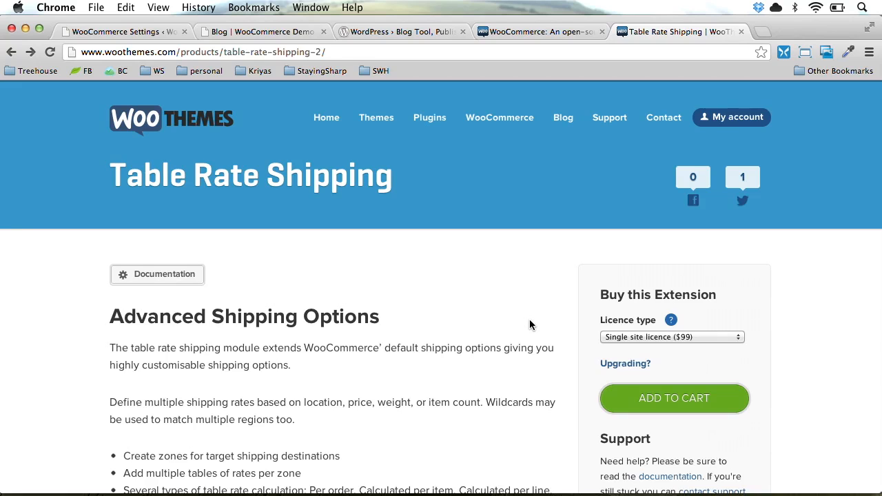
key(super+alt+Left)
key(super+alt+Left)
key(super+alt+Left)
key(super+alt+Left)
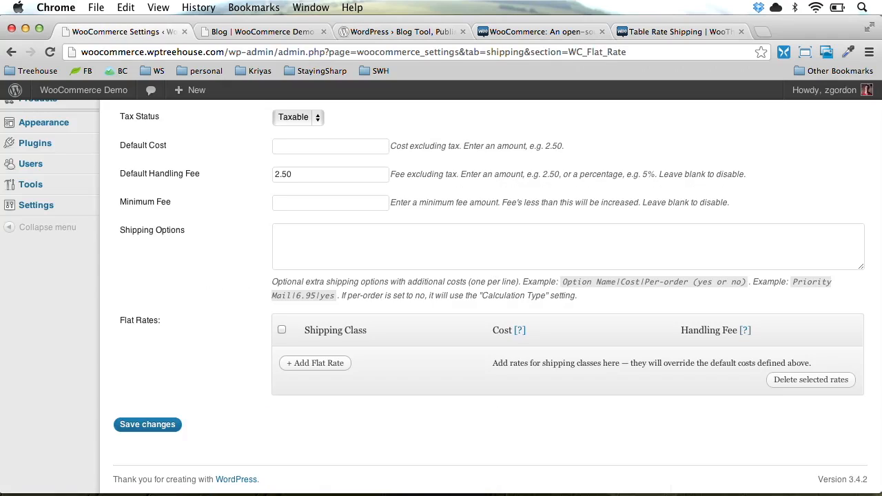
Save the Flat Rate settings (5.00 per order, 2.50 handling) and go to Payment Gateways
click(154, 425)
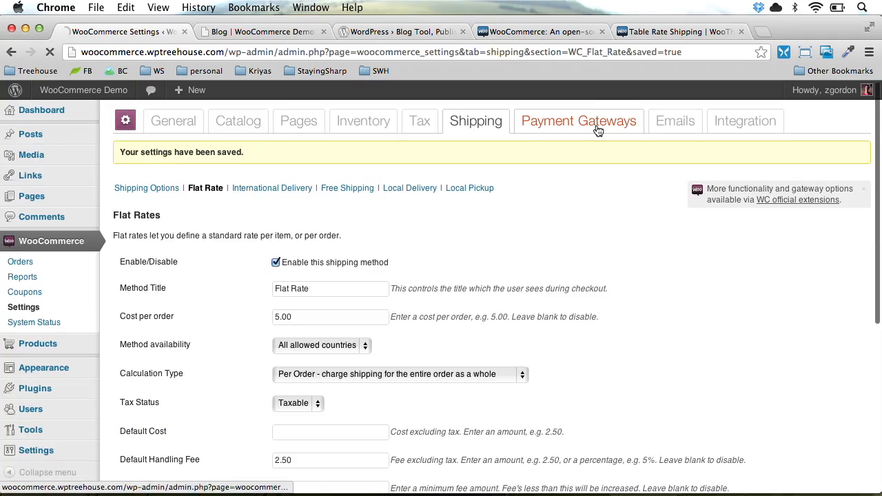
click(598, 129)
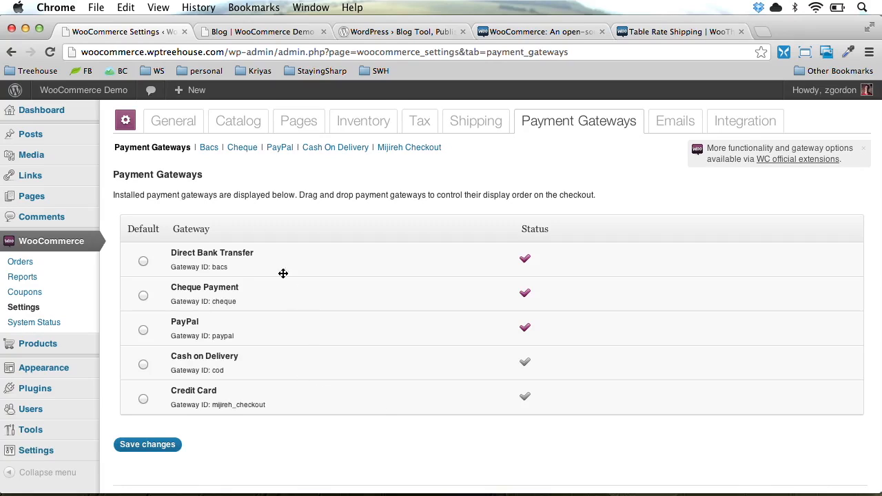
Disable the direct bank transfer and cheque payment gateways, saving each
click(213, 149)
click(300, 226)
scroll(171, 301, down, 5)
click(146, 422)
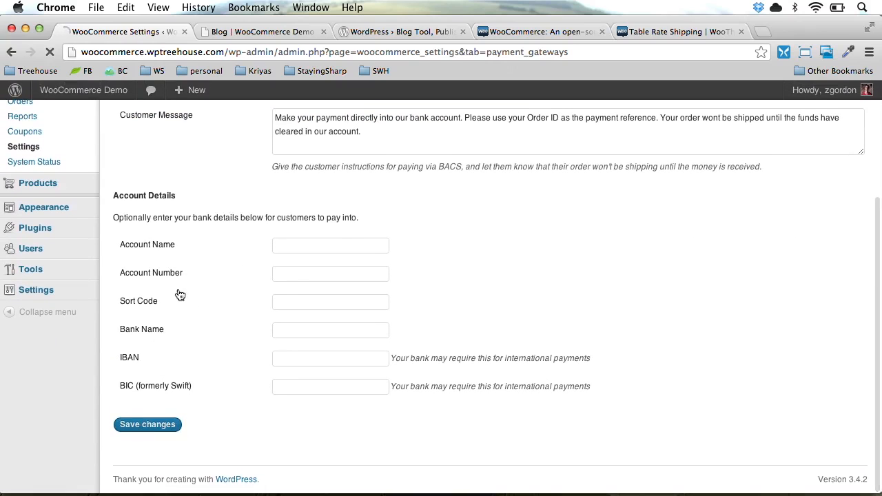
click(238, 188)
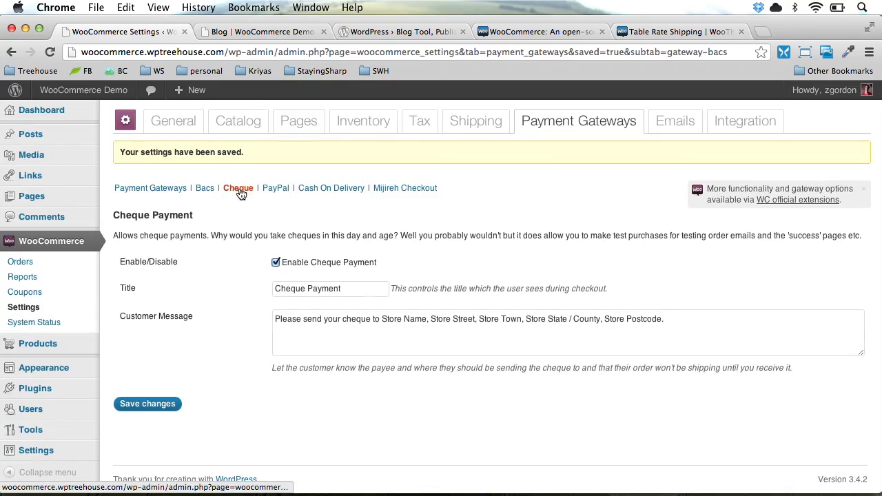
click(295, 271)
click(153, 407)
Follow the PayPal gateway's sandbox link to the PayPal Sandbox developer site
click(276, 188)
scroll(278, 289, down, 2)
scroll(278, 290, down, 3)
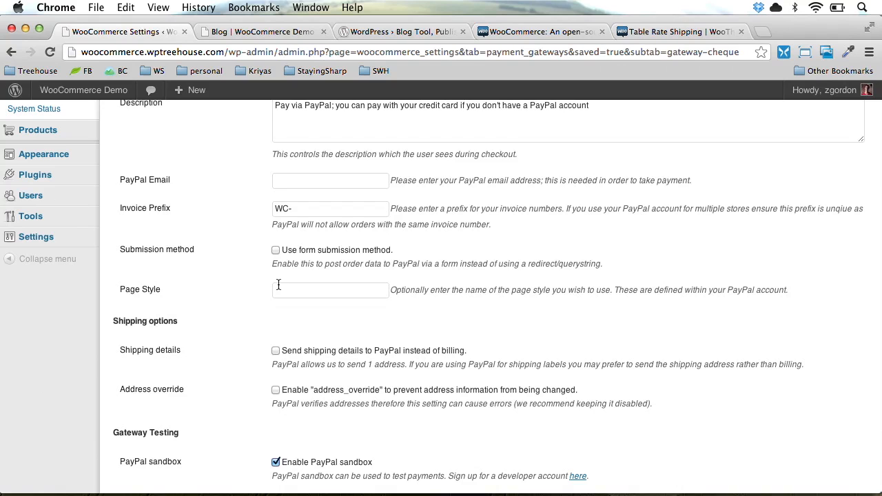
scroll(246, 365, down, 4)
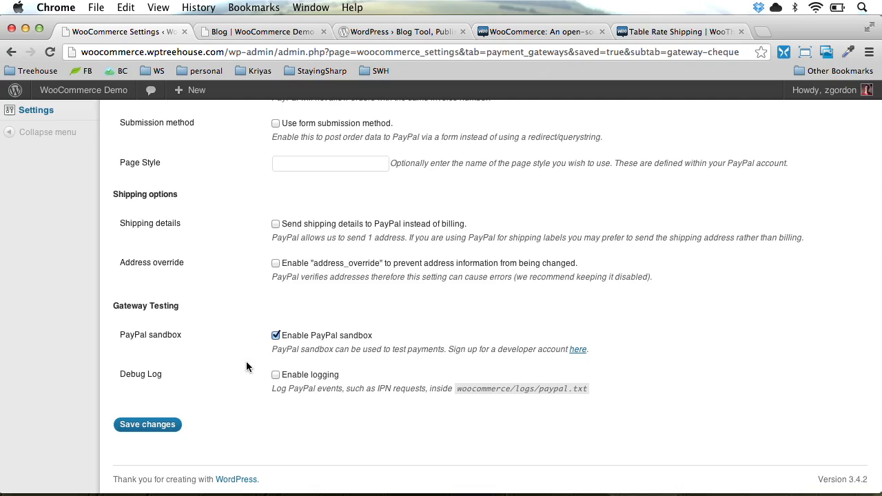
click(578, 351)
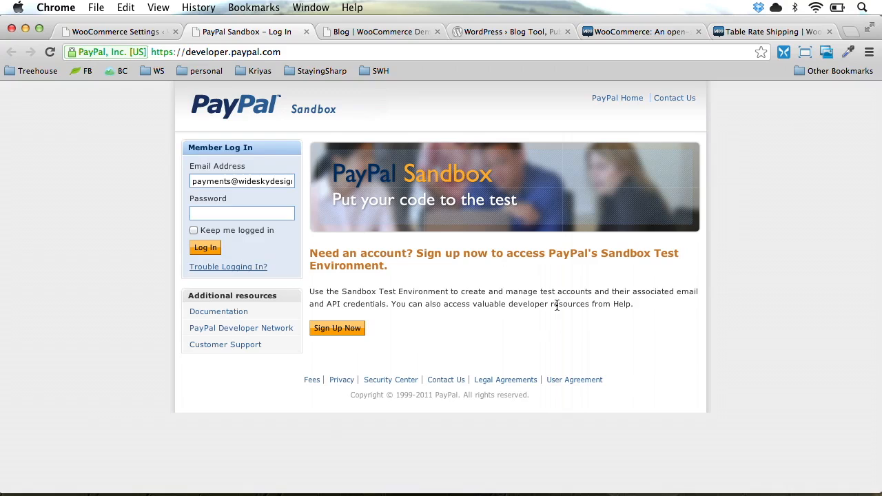
Start a sandbox sign-up, entering first and last name, e-mail address and password
click(340, 330)
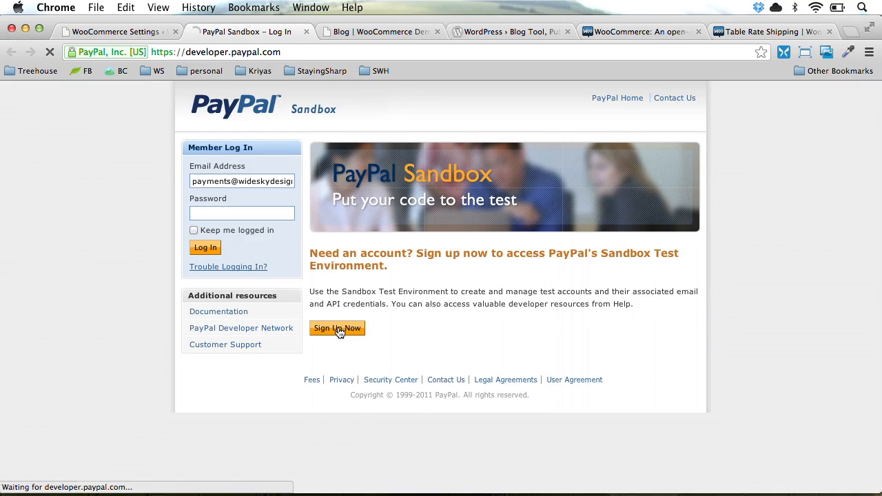
click(328, 259)
text(Zac)
key(Tab)
text(Gordon)
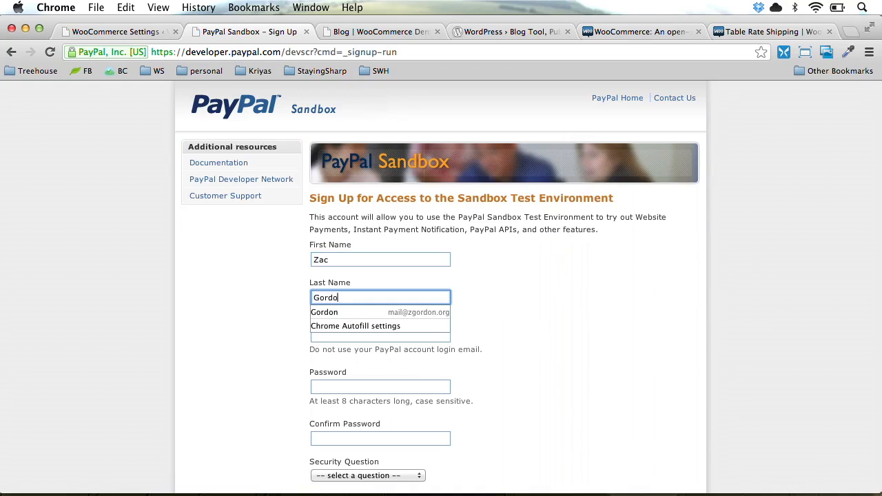
key(Tab)
text(zac@)
key(Down)
key(Return)
key(Tab)
text(password)
key(Tab)
text(password)
Choose 'Name of your first school' as security question, give the answer, opt out of communications, and submit
scroll(441, 275, down, 5)
click(344, 318)
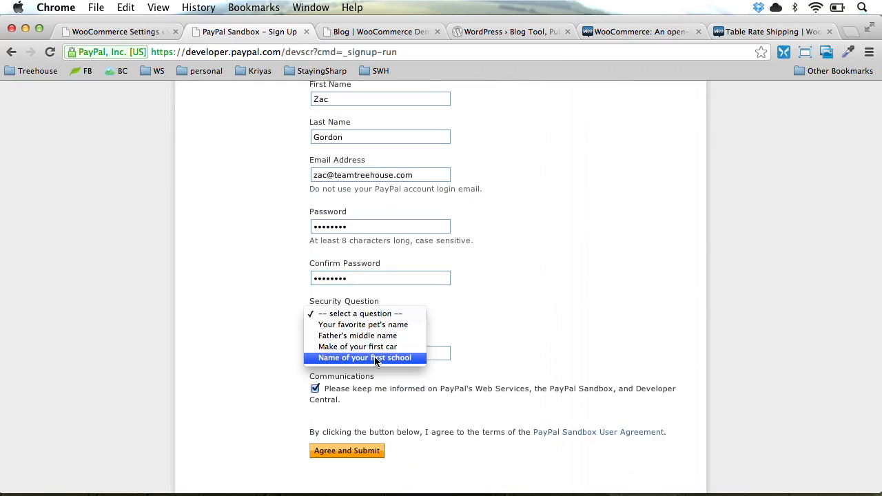
click(346, 356)
click(345, 353)
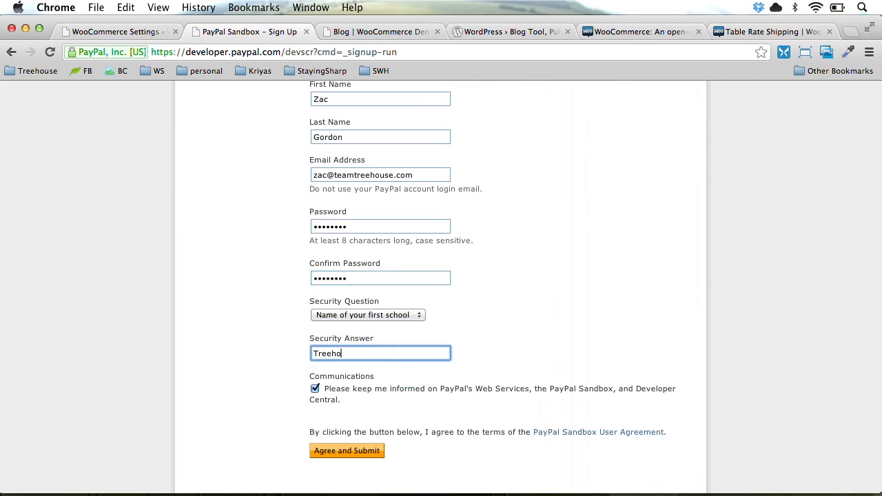
click(315, 389)
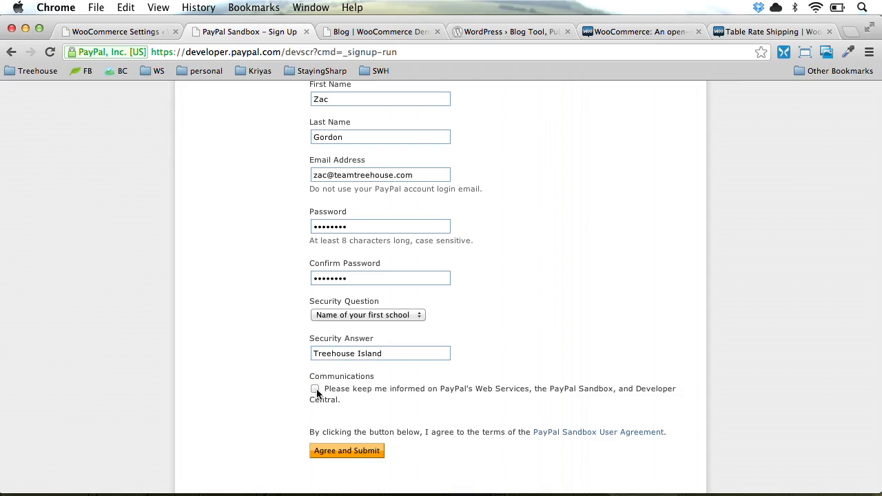
click(363, 451)
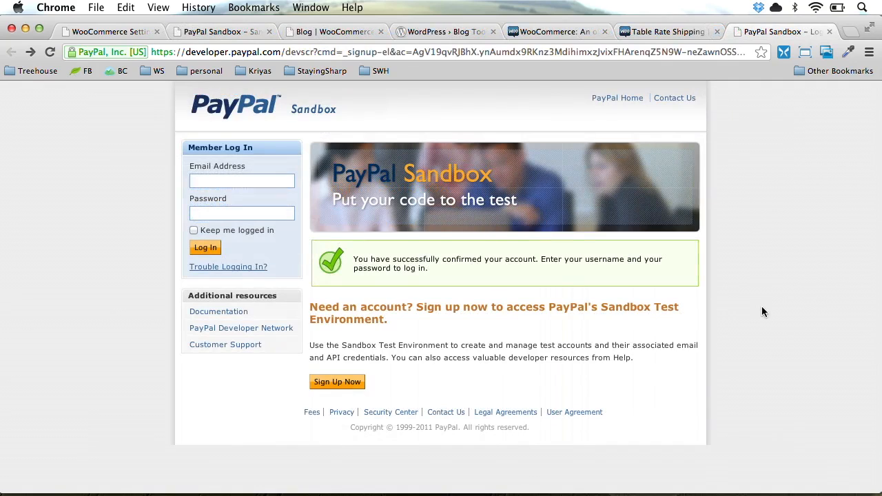
Log in to PayPal Sandbox with the account e-mail and password and open the preconfigured test-account form
click(230, 178)
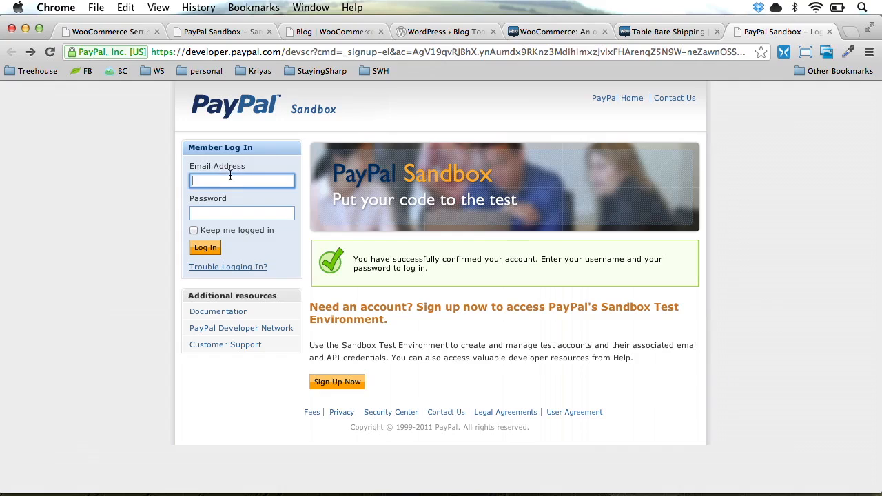
text(zac)
key(Down)
key(Return)
key(Tab)
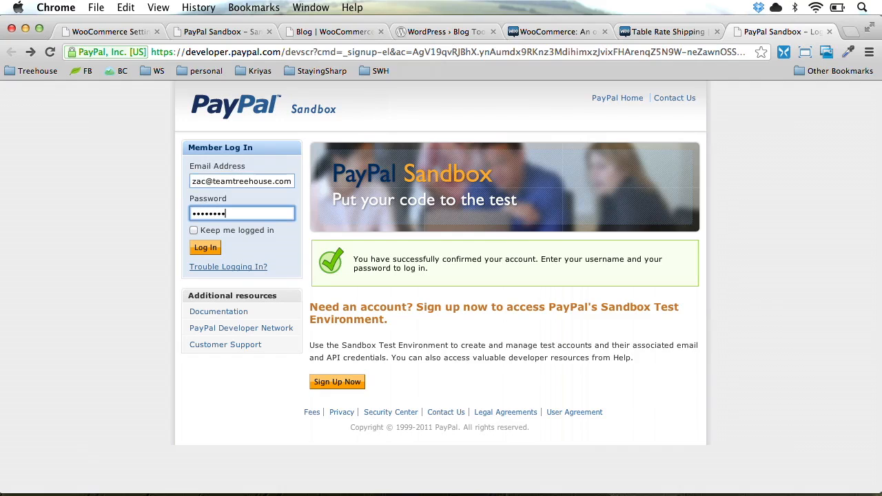
key(Return)
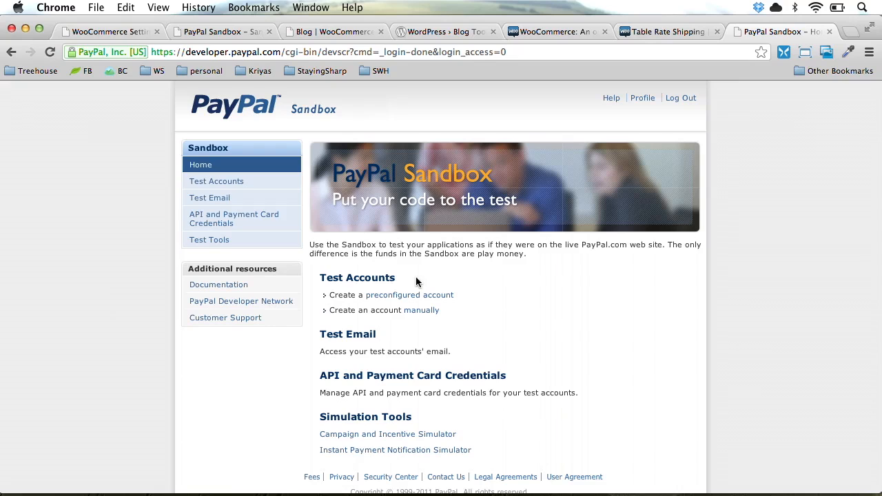
click(429, 298)
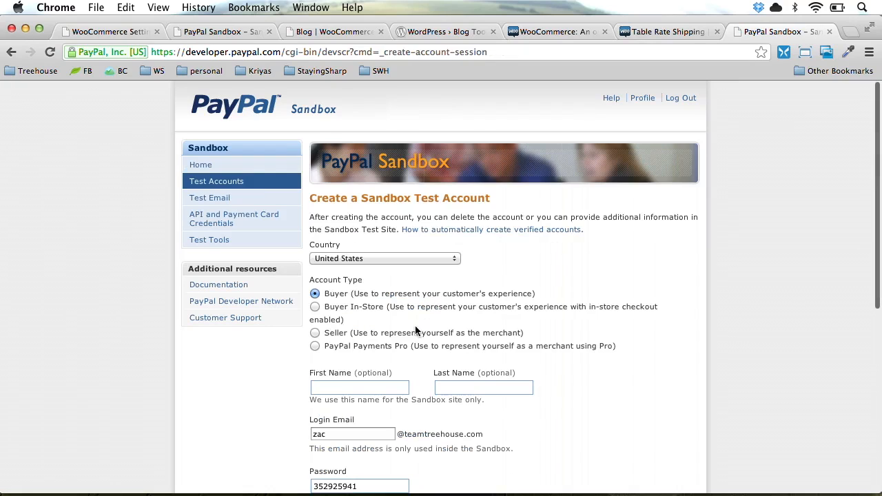
Make the new test account a Seller named Test Seller, with a login email and a new password
click(315, 332)
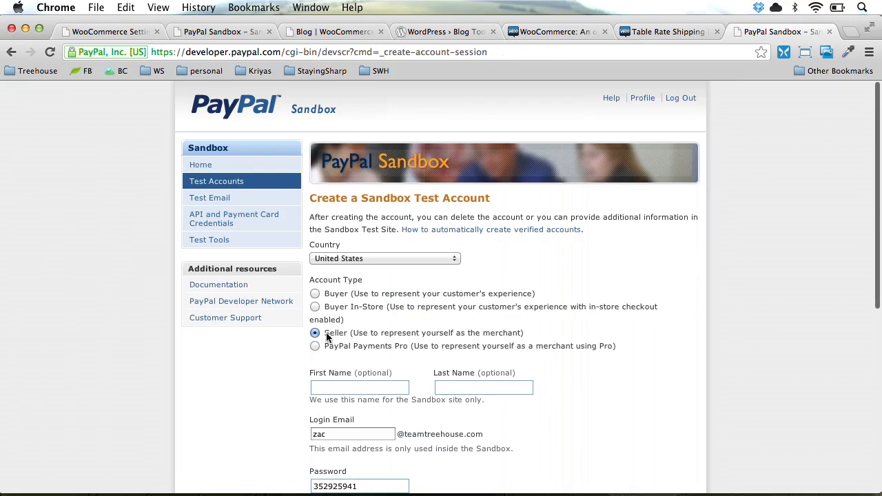
scroll(371, 379, down, 1)
click(365, 359)
text(Test)
key(Tab)
text(Seller)
key(Tab)
text(seller)
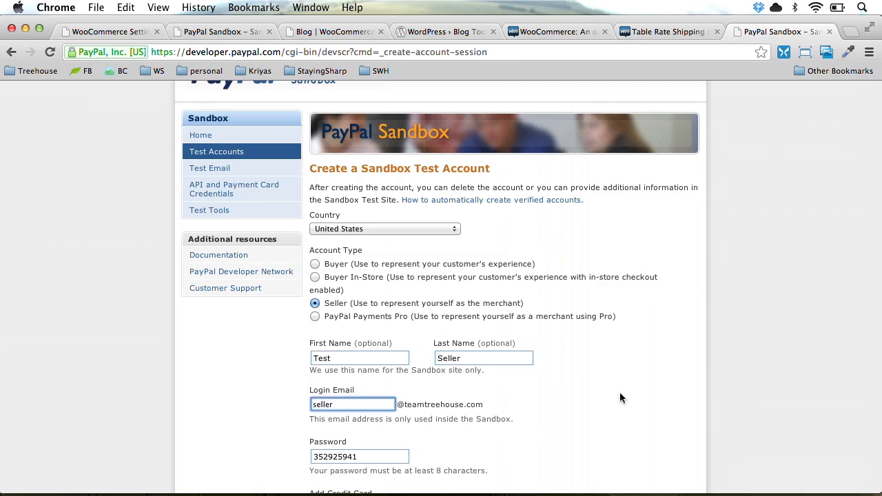
scroll(624, 413, down, 2)
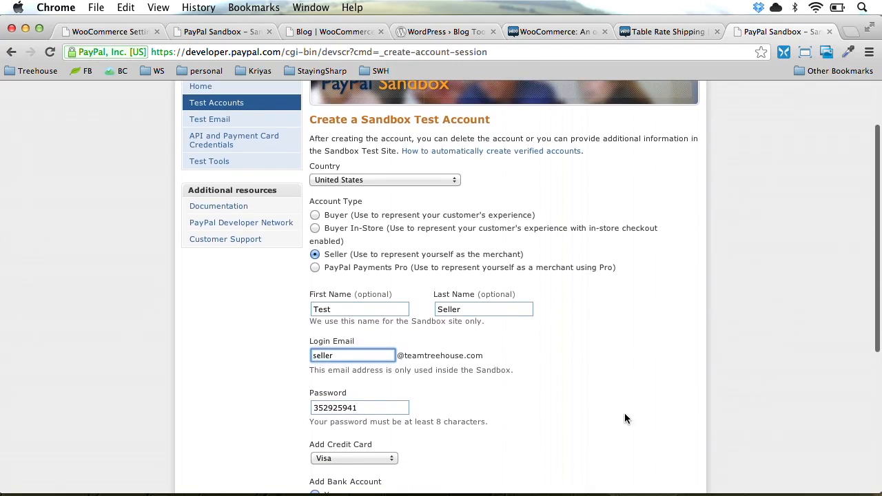
double_click(383, 407)
key(Down)
key(Return)
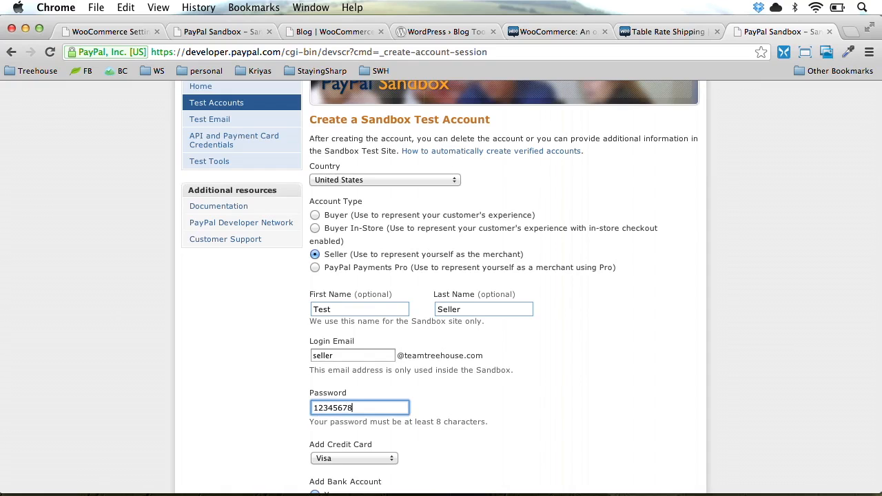
Set the account balance to 1000, create the seller account, and copy its login email
scroll(618, 464, down, 4)
scroll(619, 463, down, 2)
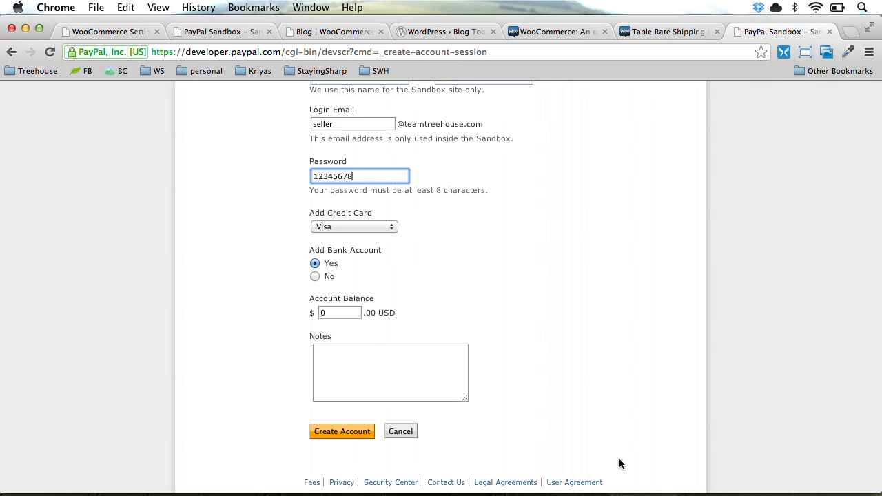
double_click(334, 313)
text(10)
key(Down)
key(Return)
click(613, 314)
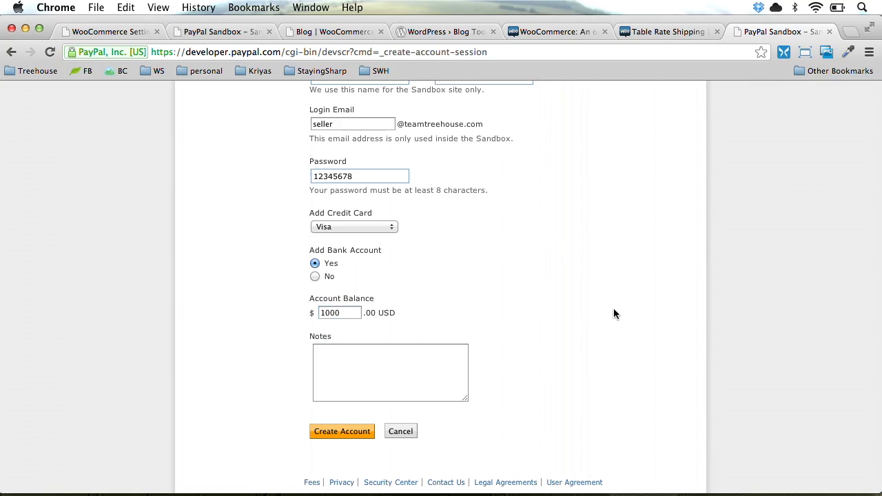
click(345, 434)
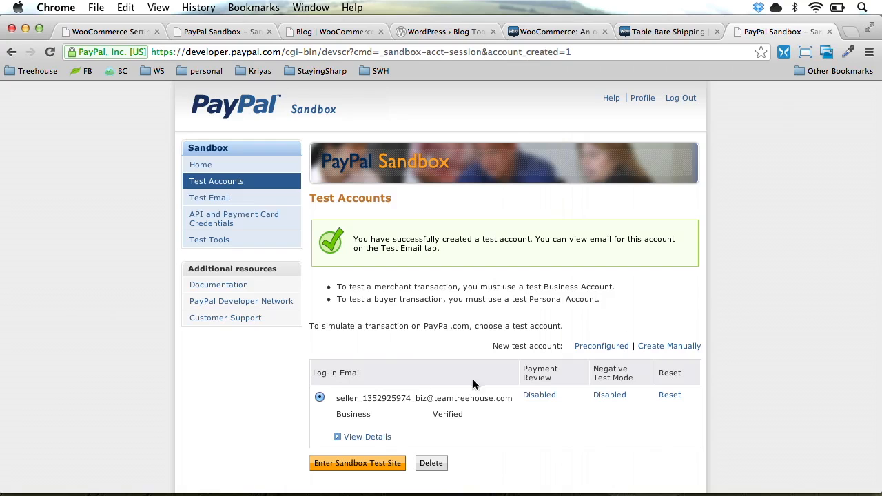
drag(354, 398, 513, 398)
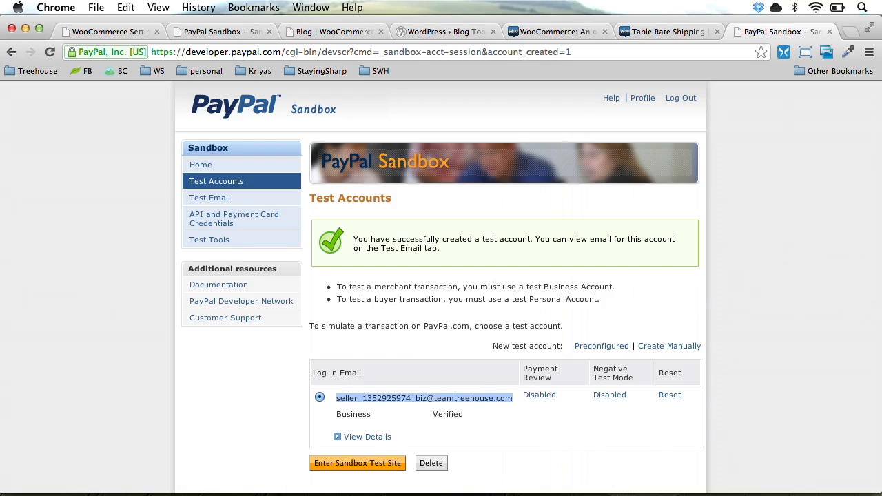
key(super+1)
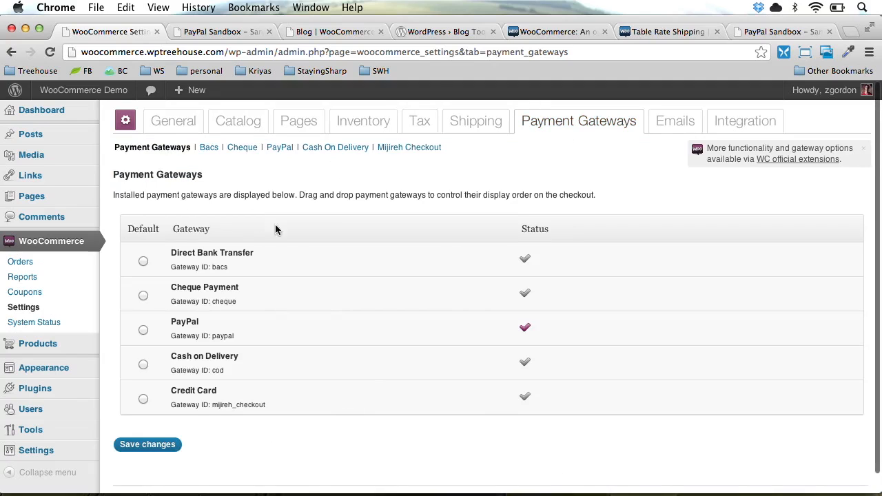
Paste the sandbox seller's login email into the PayPal Email field and save the gateway settings
click(280, 146)
scroll(224, 280, down, 2)
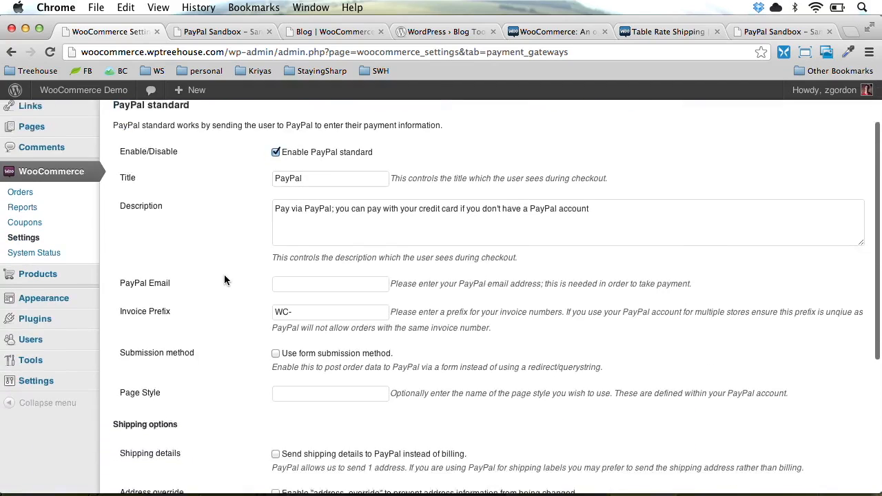
scroll(224, 279, down, 5)
scroll(223, 280, up, 3)
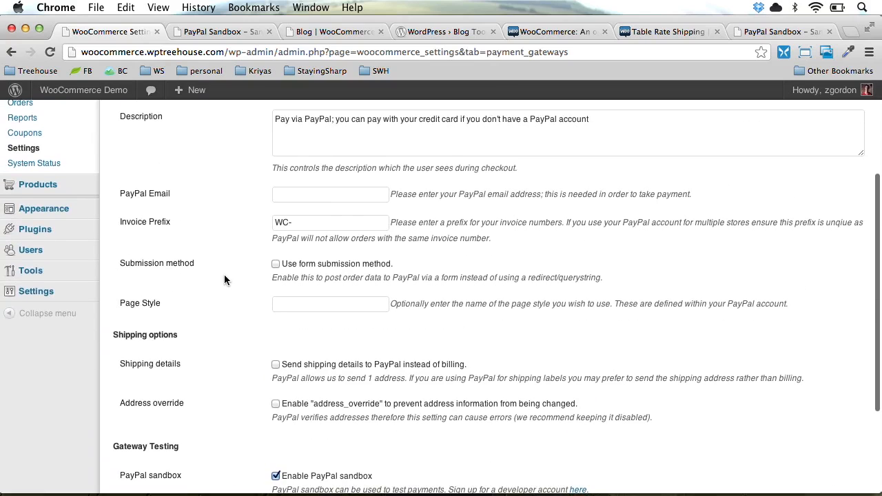
click(319, 196)
key(super+v)
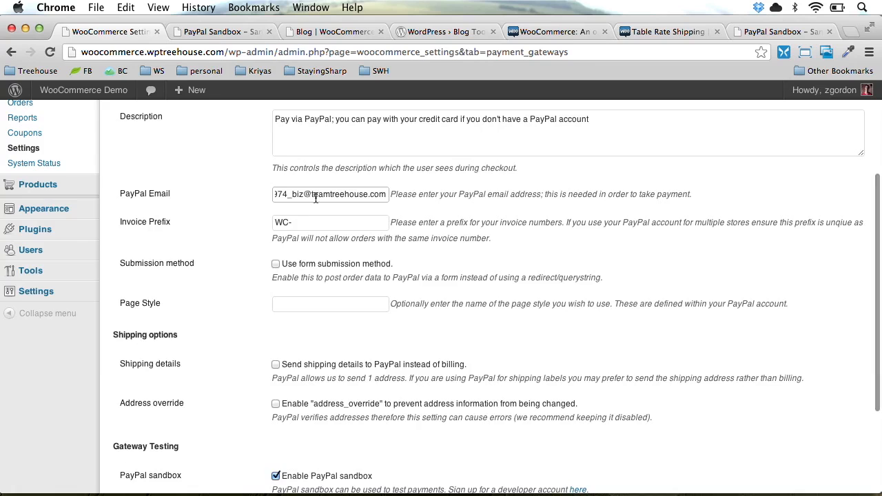
scroll(275, 206, down, 4)
click(140, 425)
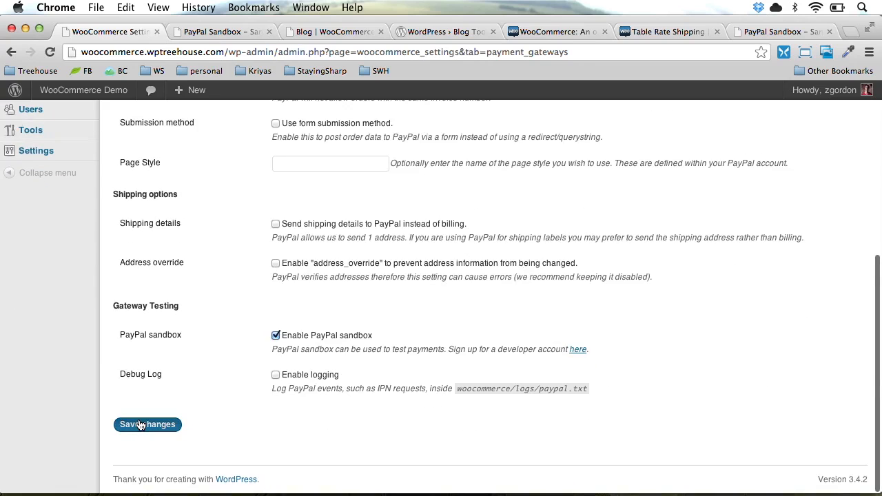
key(alt+super+Left)
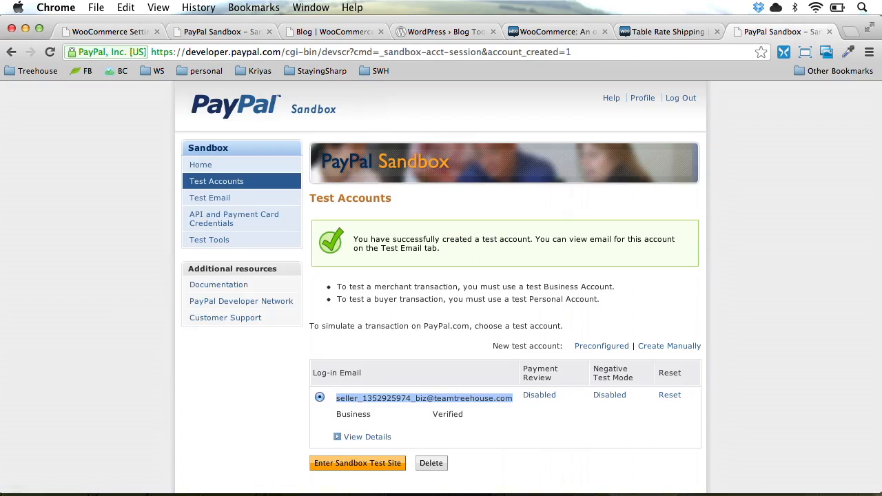
Start another preconfigured test account named Test Buyer with a buyer login email
click(242, 182)
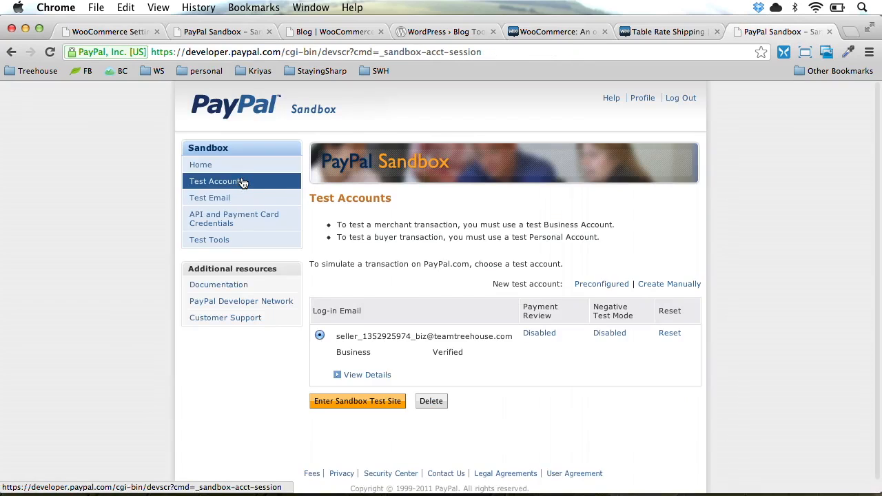
click(202, 165)
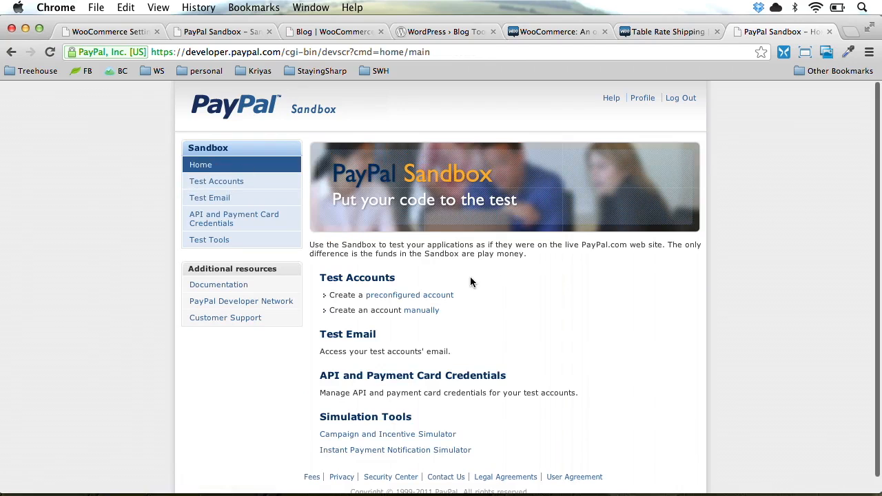
click(422, 297)
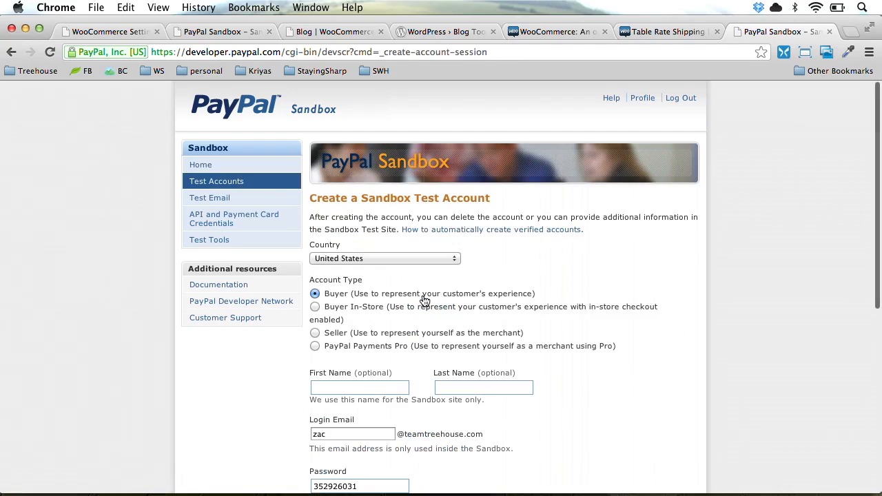
click(355, 388)
text(Test)
key(Tab)
text(B)
key(Down)
key(Return)
key(Tab)
text(buyer)
Give it a new password and 1000 balance, create the buyer account, and copy the seller's login email
click(611, 433)
scroll(611, 433, down, 3)
double_click(368, 379)
scroll(510, 418, down, 5)
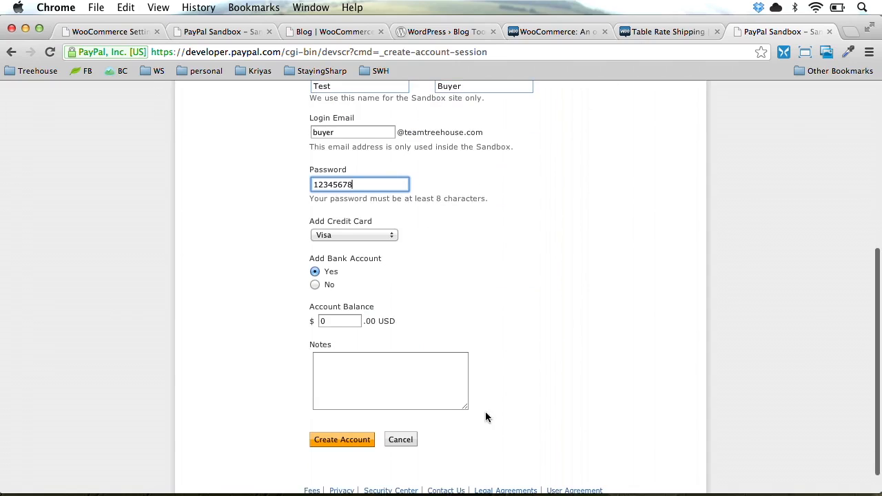
double_click(337, 317)
text(1000)
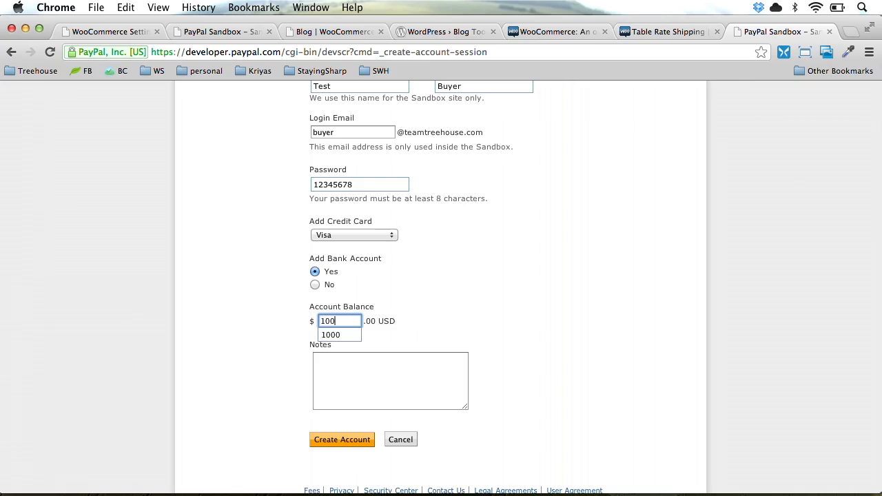
click(349, 440)
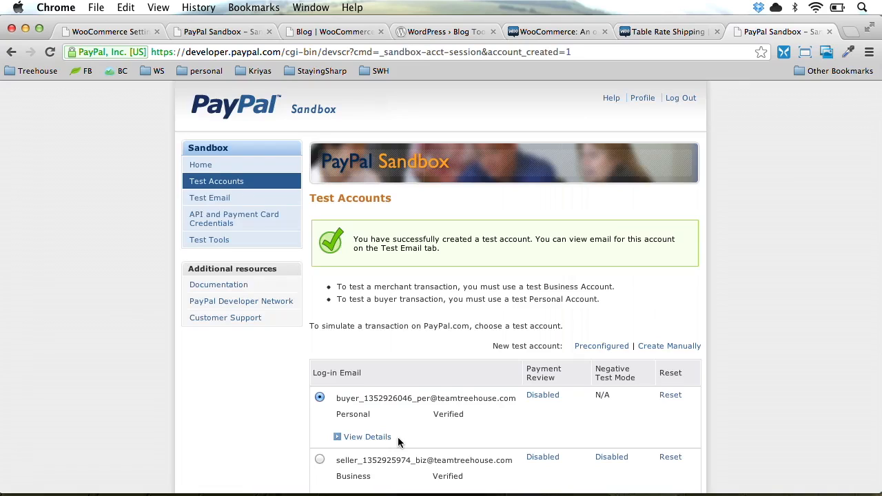
scroll(398, 436, down, 3)
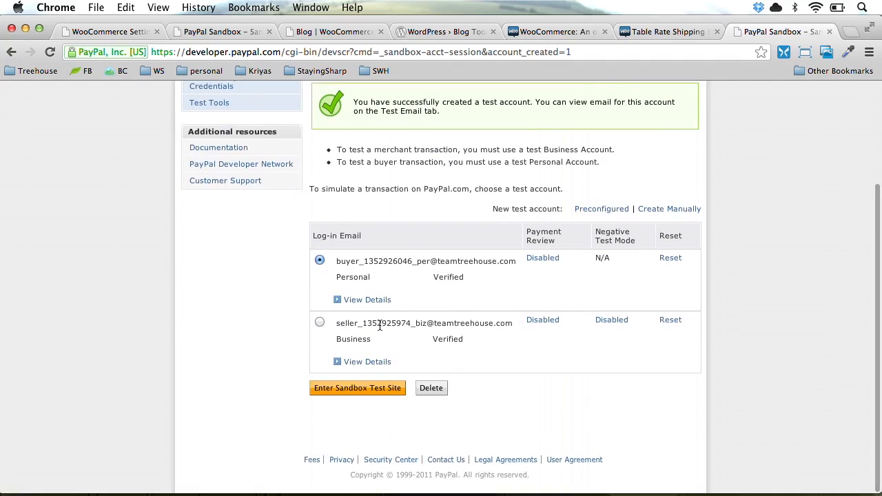
triple_click(402, 328)
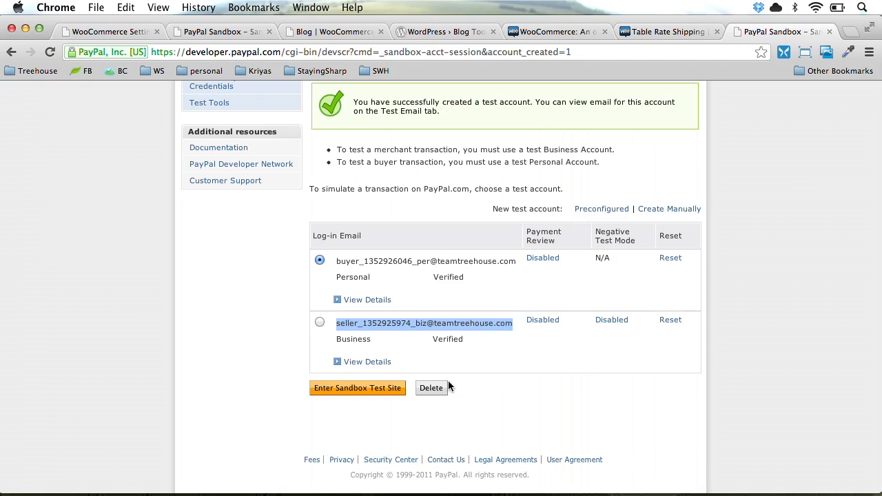
key(super+1)
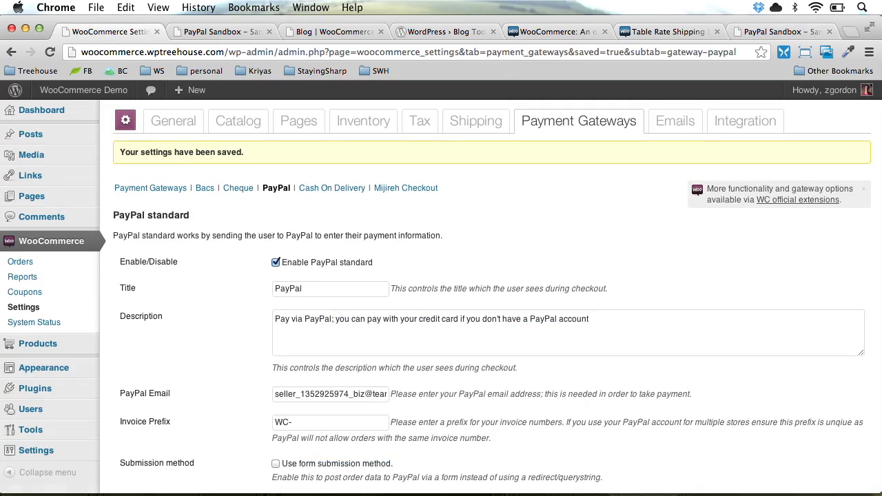
Make PayPal the default payment gateway, save, and move to the Emails settings
click(145, 194)
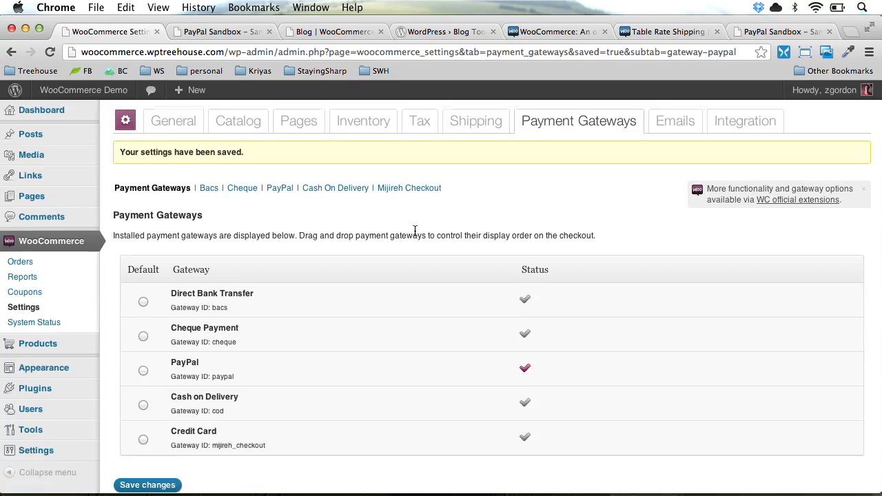
scroll(413, 230, down, 2)
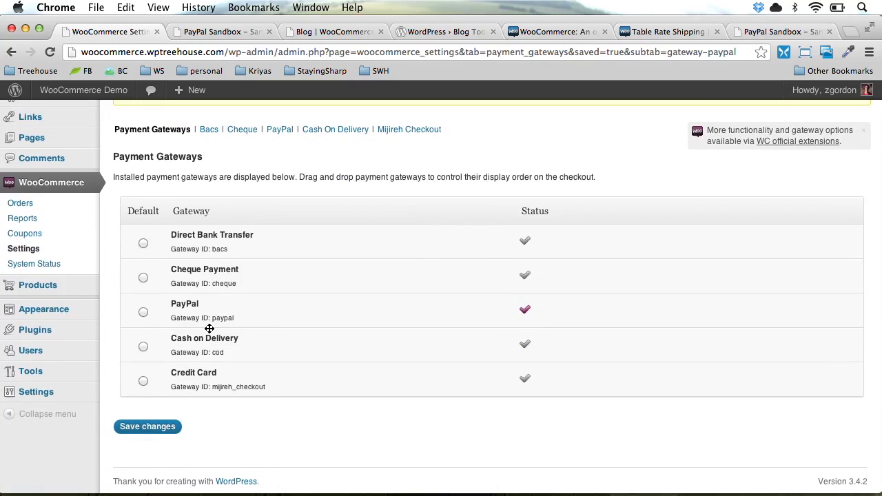
click(142, 314)
click(163, 427)
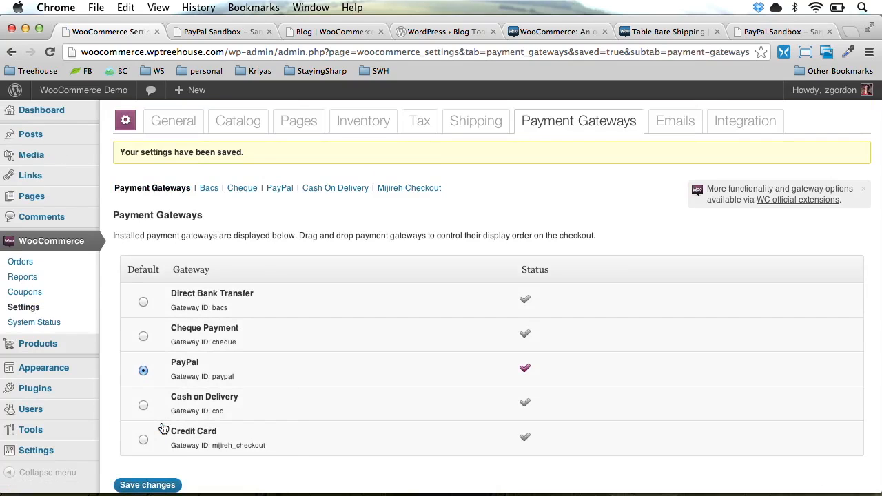
click(667, 121)
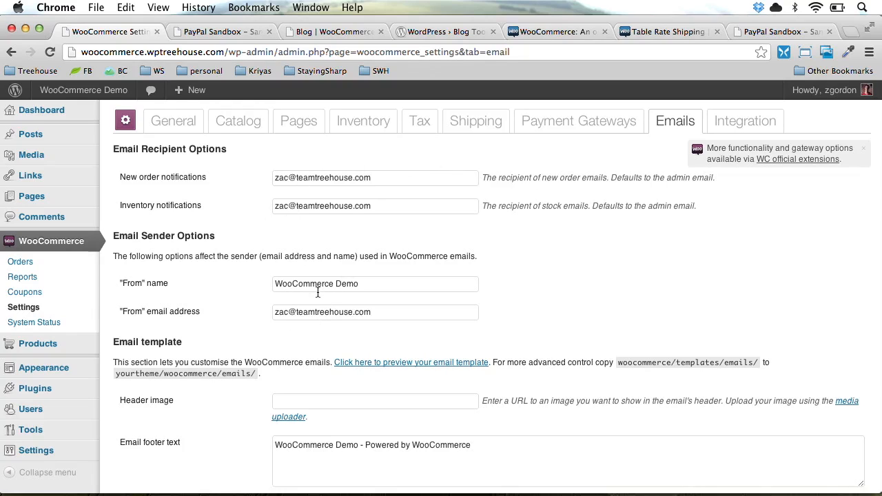
double_click(276, 178)
text(storeadmin)
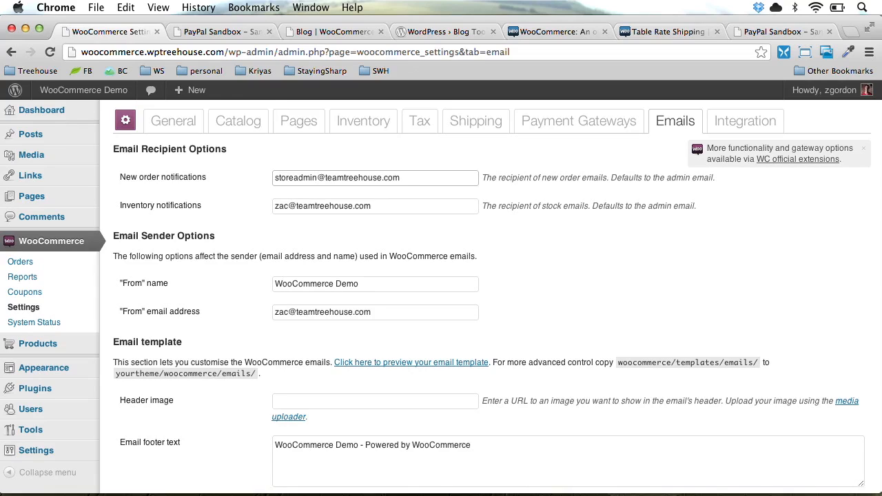
click(206, 207)
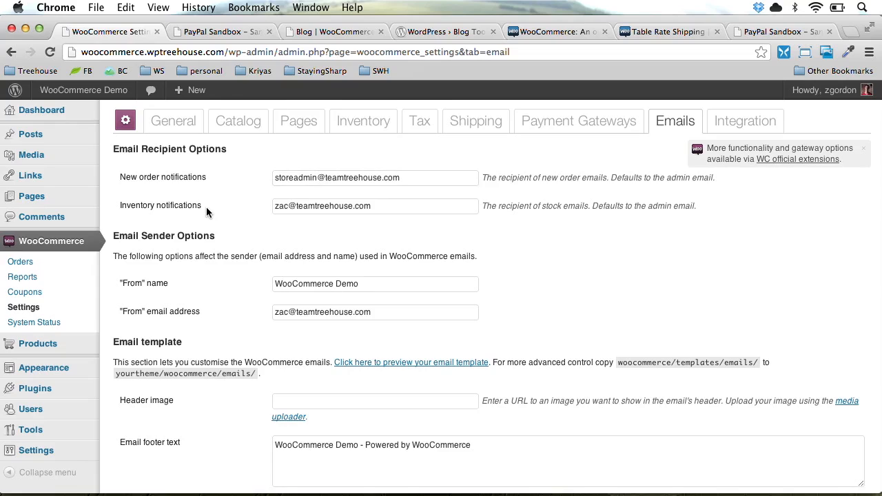
click(284, 183)
key(super+z)
key(super+z)
key(super+z)
key(super+z)
key(super+z)
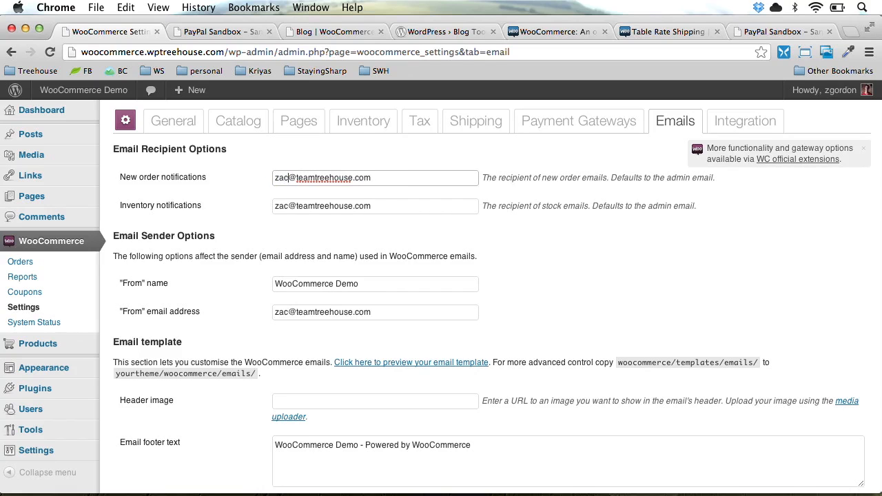
scroll(189, 270, down, 5)
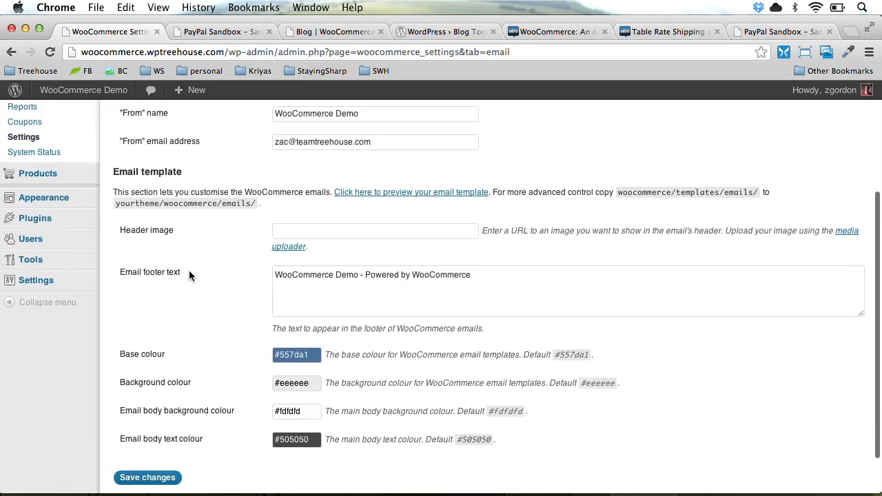
scroll(189, 270, down, 1)
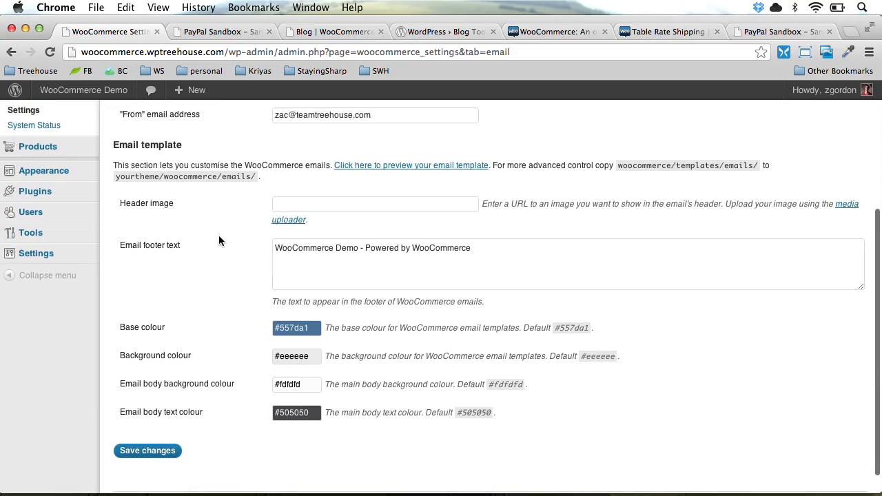
Open the email template preview, set the email base colour to purple #8455a1, save, and reload the preview
click(368, 166)
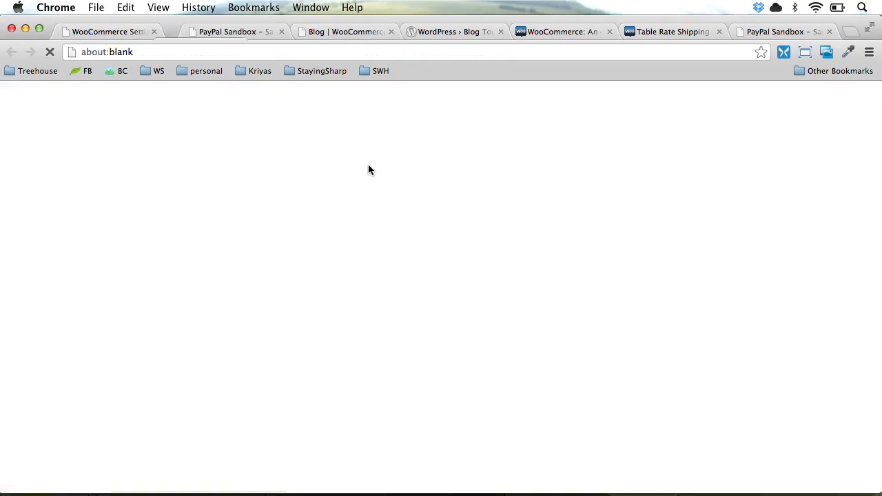
scroll(385, 350, down, 3)
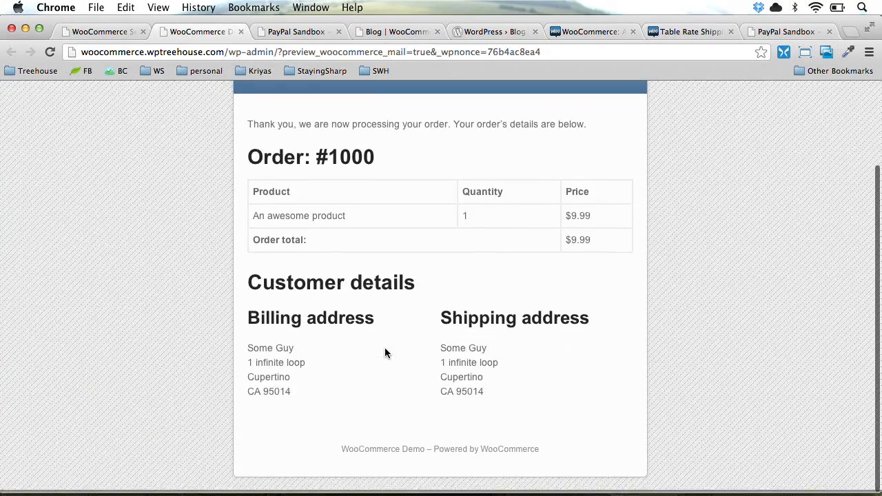
scroll(384, 353, up, 3)
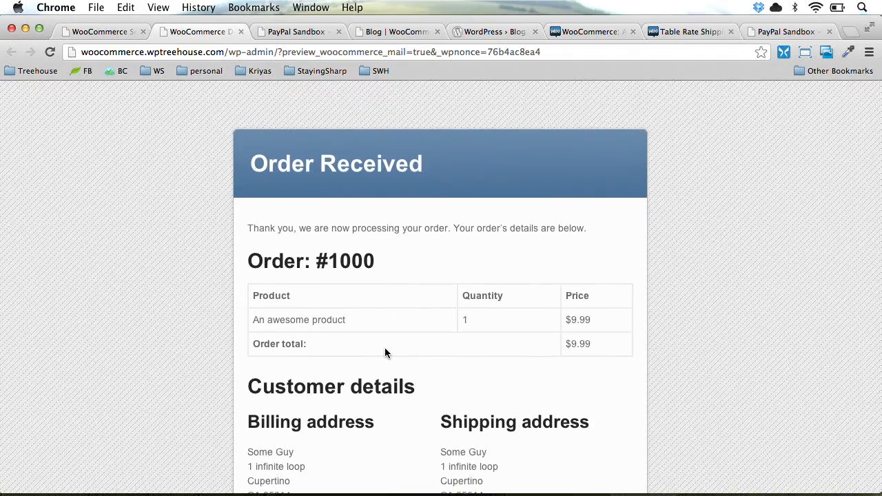
key(ctrl+shift+Tab)
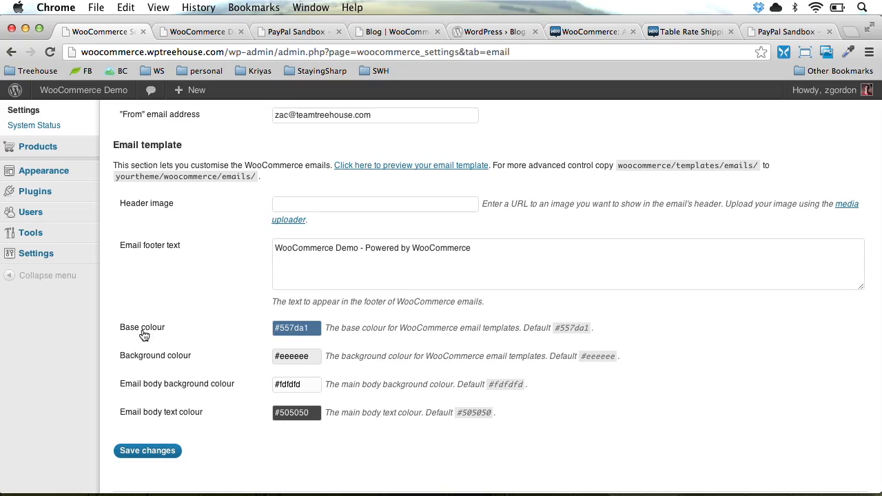
click(294, 329)
click(291, 384)
click(142, 451)
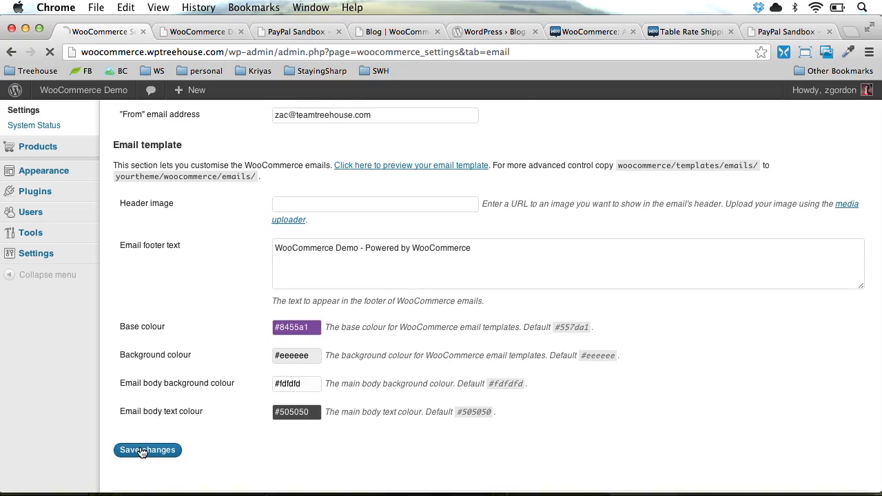
key(ctrl+Tab)
key(super+r)
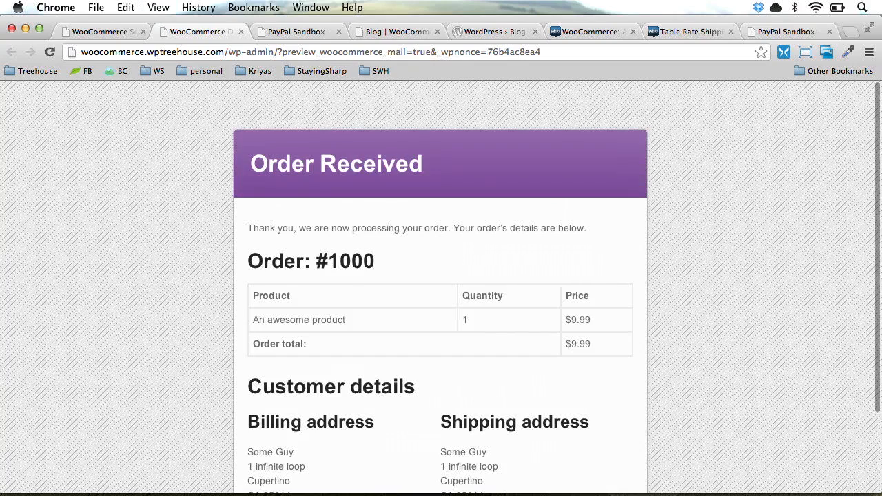
Set the email background colour to light purple #f0e0f6, save, and reload the preview
key(ctrl+shift+Tab)
scroll(152, 486, down, 5)
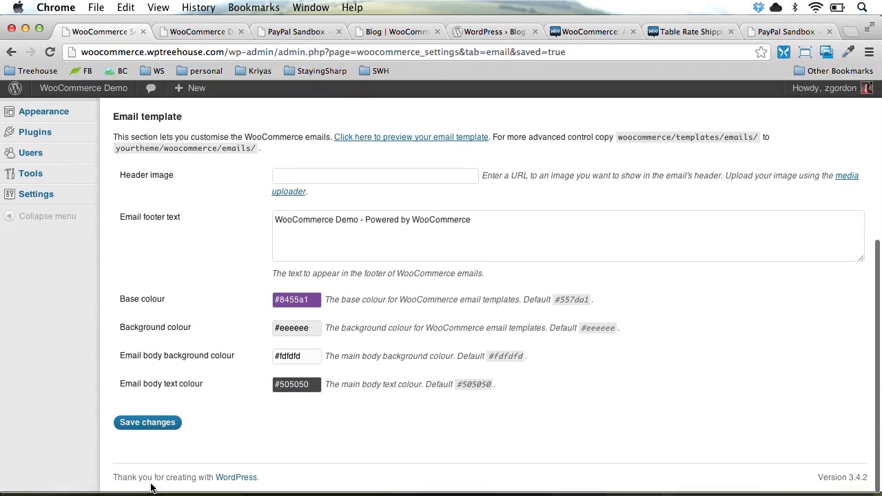
click(279, 328)
mouse_move(288, 389)
mouse_down()
mouse_move(328, 371)
mouse_move(335, 378)
mouse_up()
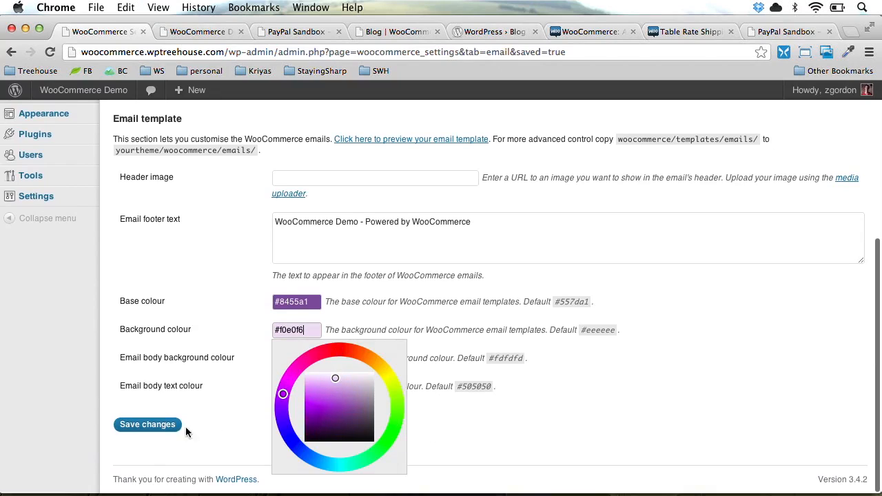
click(146, 425)
key(ctrl+Tab)
key(super+r)
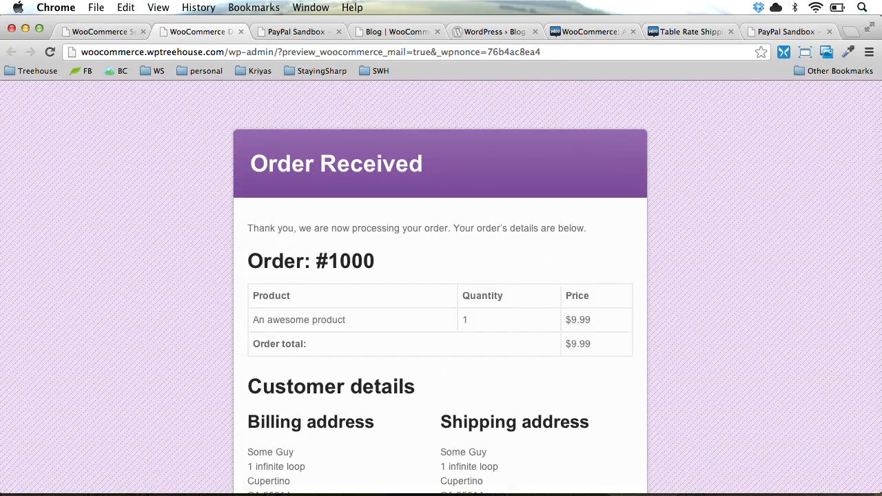
Look over the header image field and save the email settings again
key(super+alt+Left)
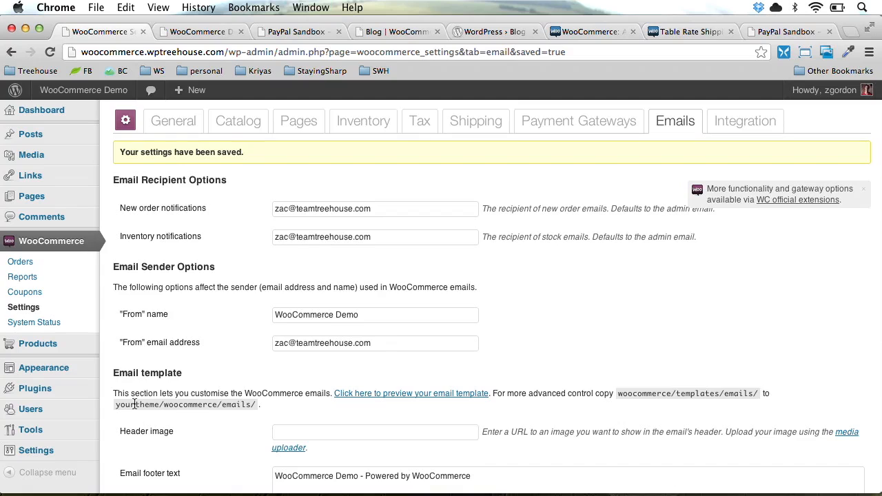
scroll(132, 404, down, 1)
click(302, 382)
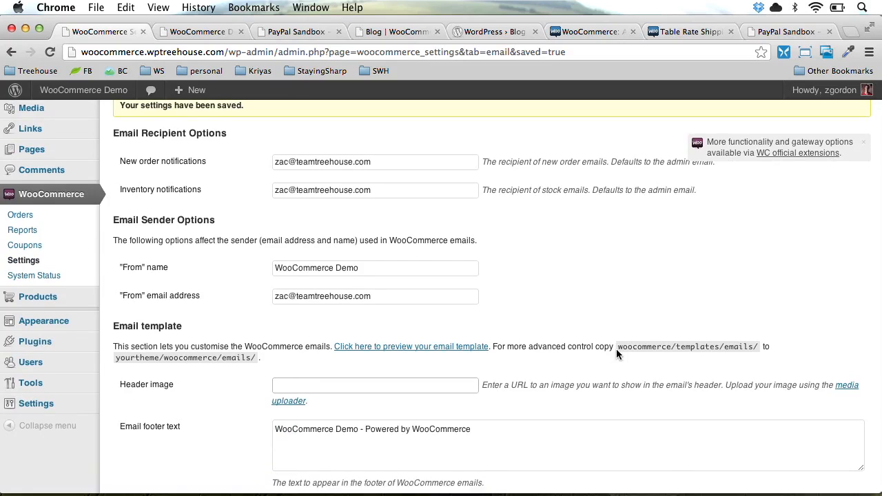
drag(617, 346, 757, 347)
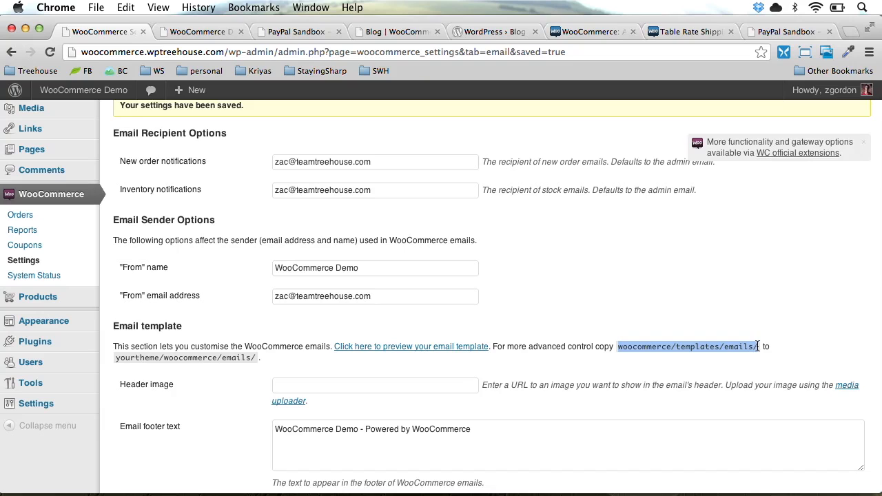
scroll(720, 386, down, 4)
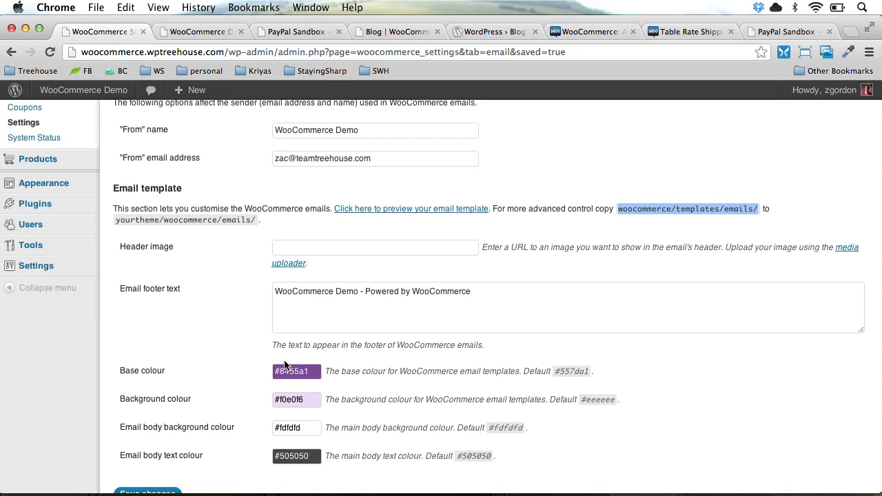
scroll(286, 365, down, 3)
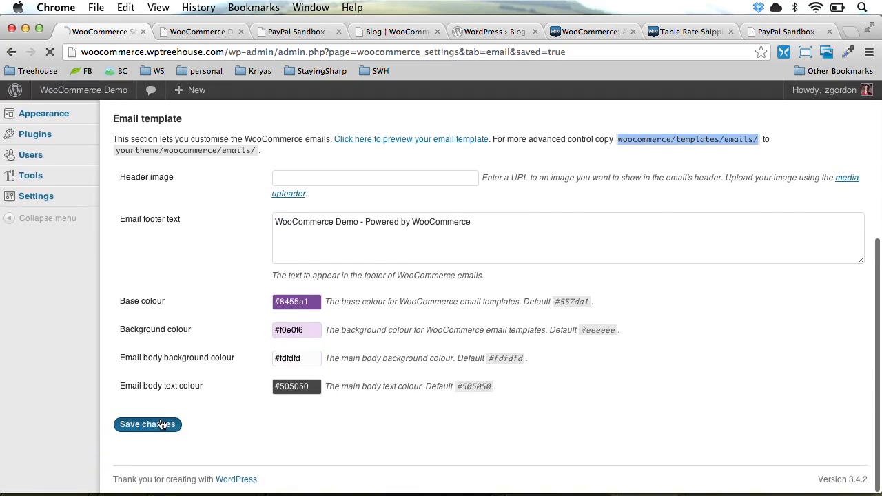
click(144, 424)
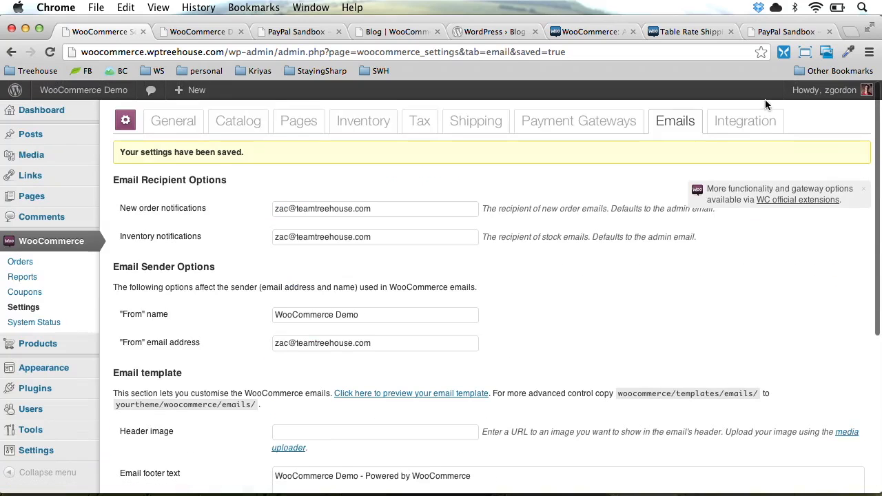
click(749, 122)
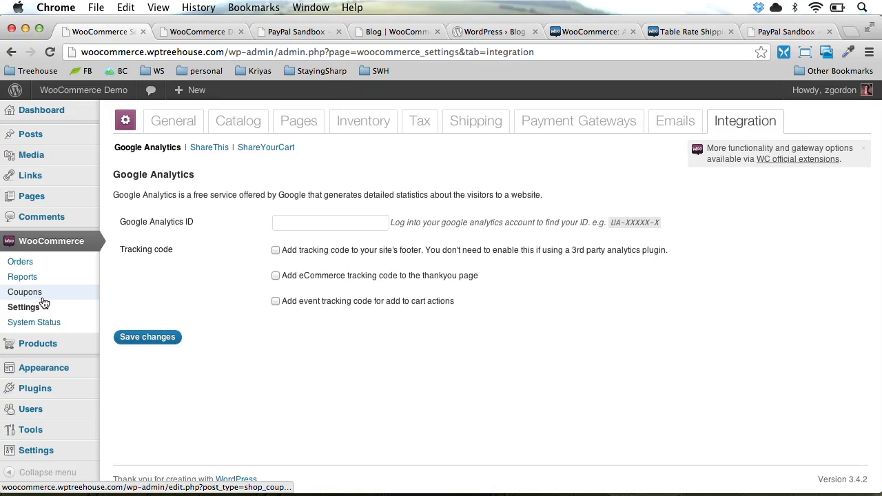
Go to the WooCommerce Coupons list from the sidebar
click(43, 299)
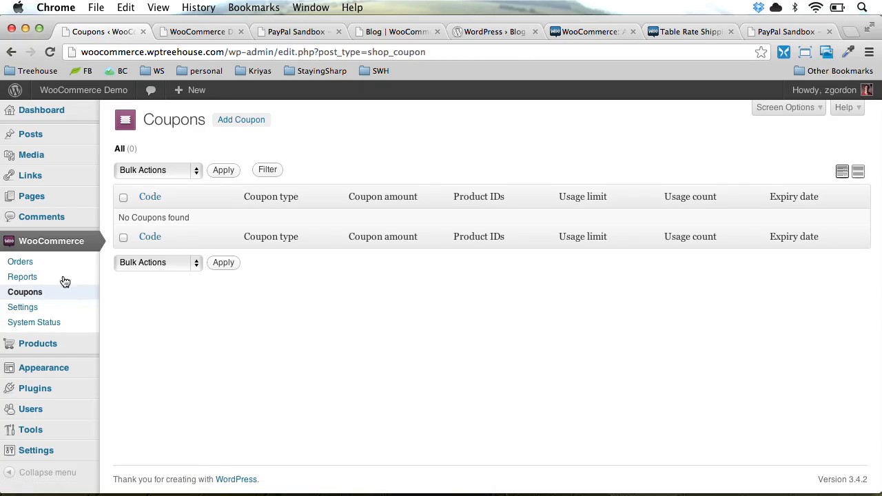
Create a new coupon with code 10PERCENT, type Cart % Discount, and amount 10%
click(238, 122)
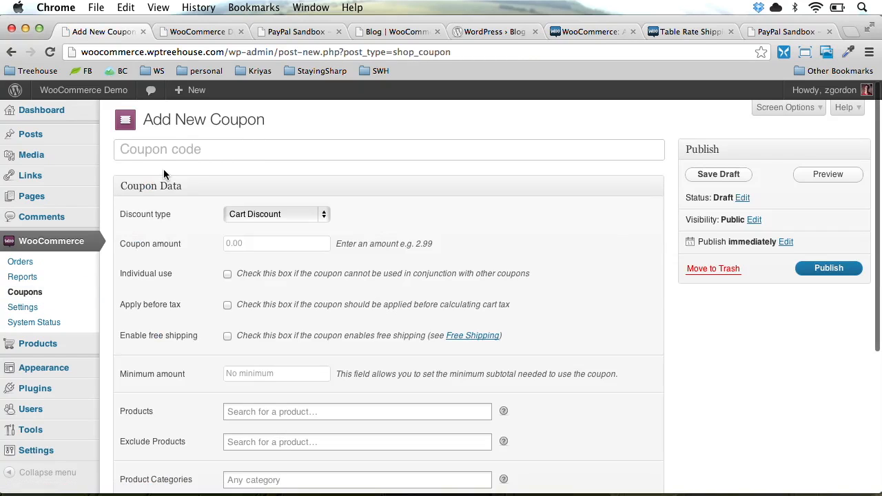
text(10PERCENT)
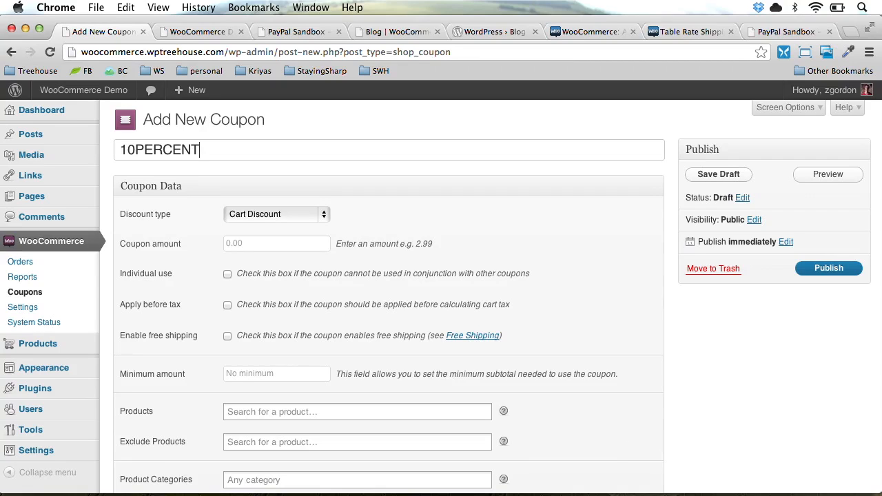
key(super+a)
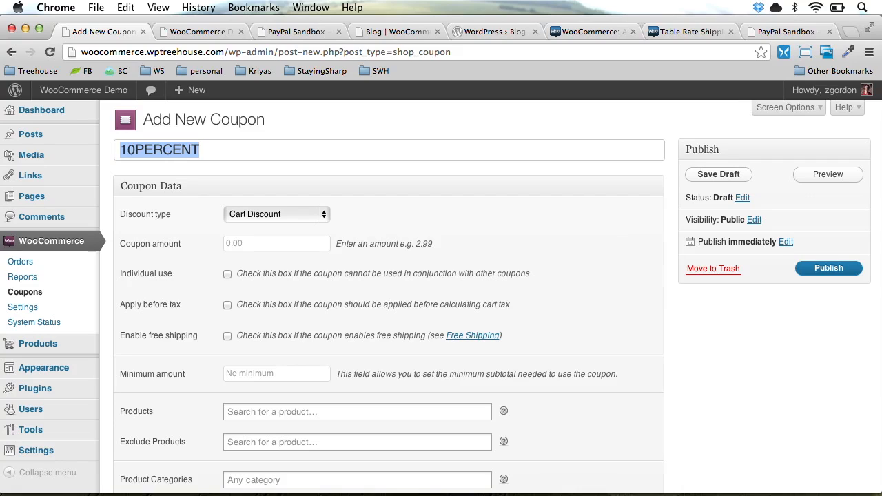
click(246, 213)
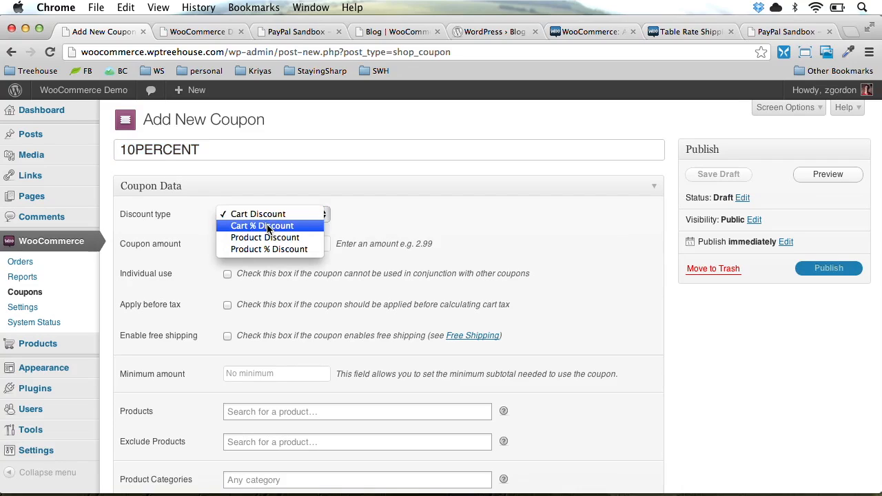
click(268, 226)
click(268, 247)
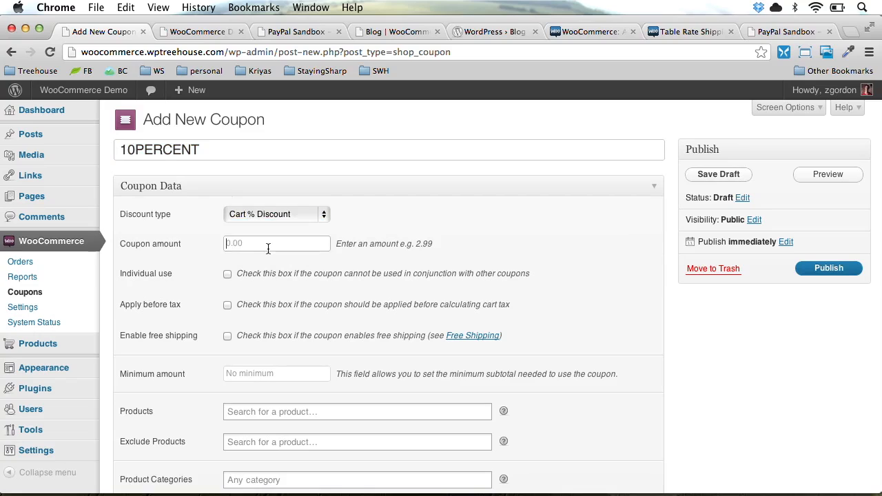
text(10)
text(%)
click(303, 214)
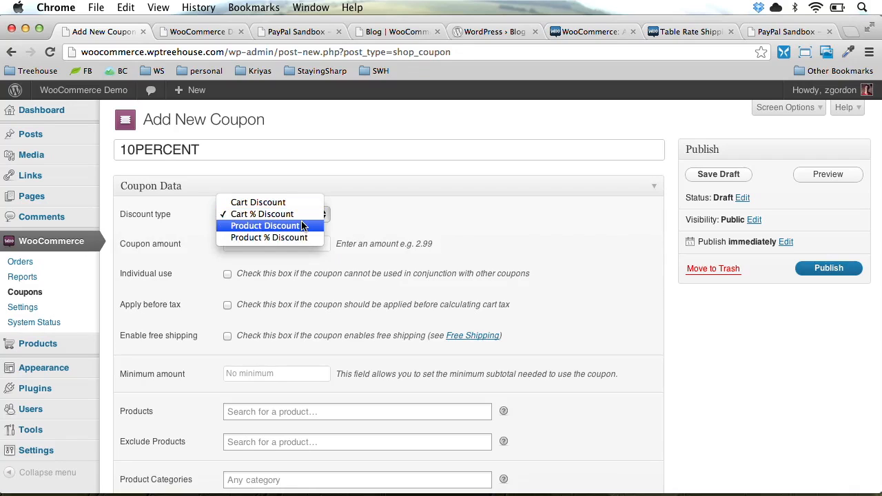
click(409, 264)
Review the remaining coupon options and publish the 10PERCENT coupon
scroll(409, 268, down, 1)
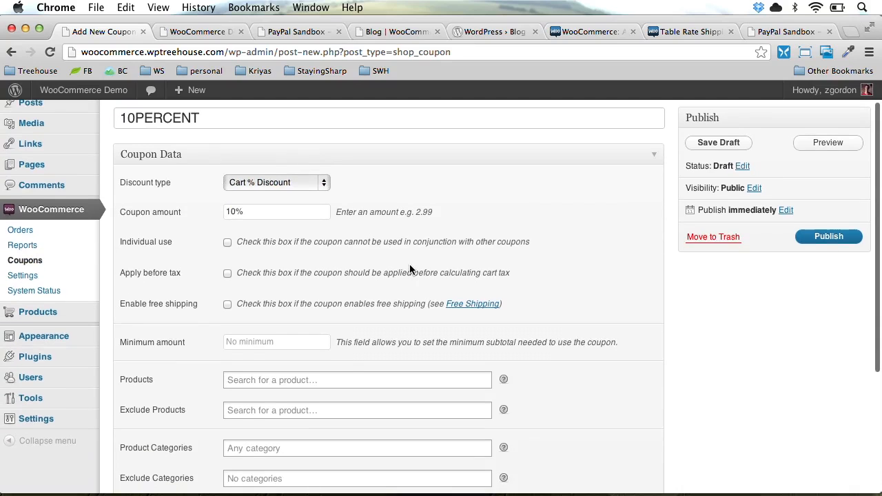
scroll(335, 270, down, 3)
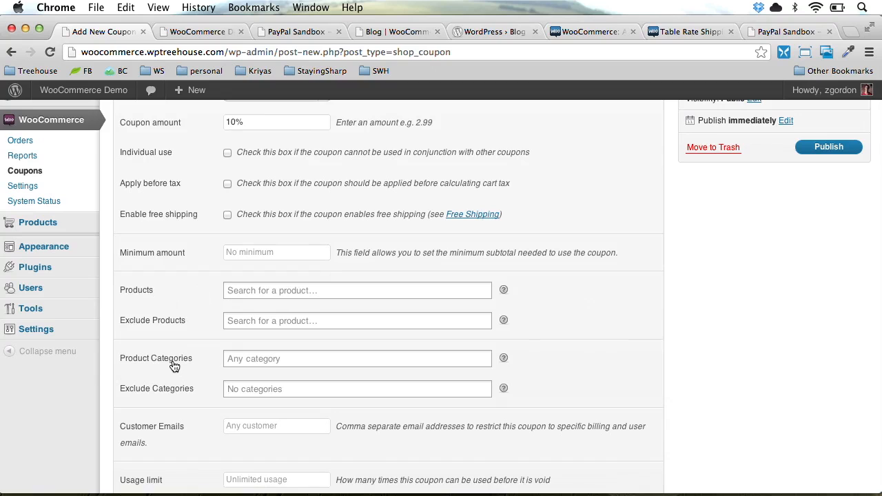
scroll(174, 365, down, 3)
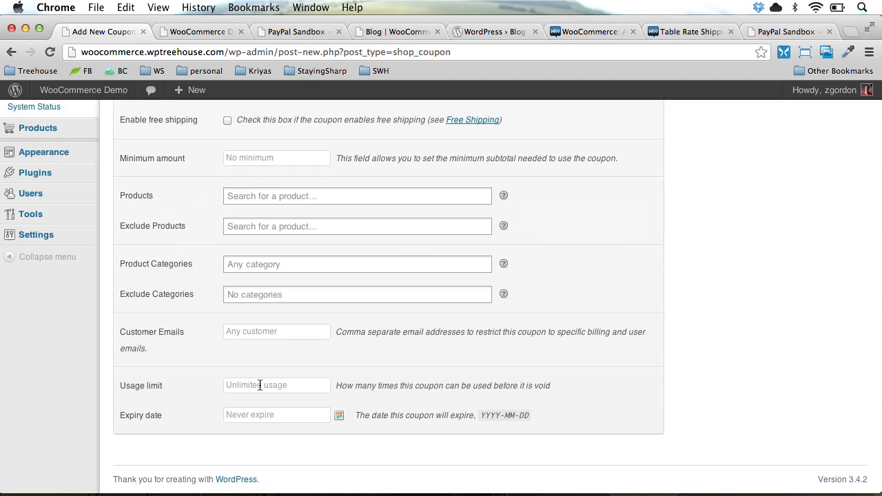
scroll(354, 427, up, 5)
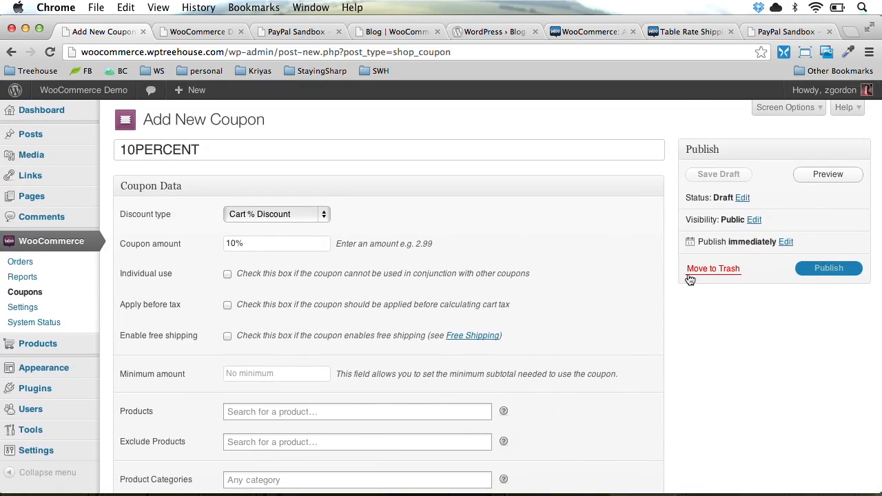
click(827, 268)
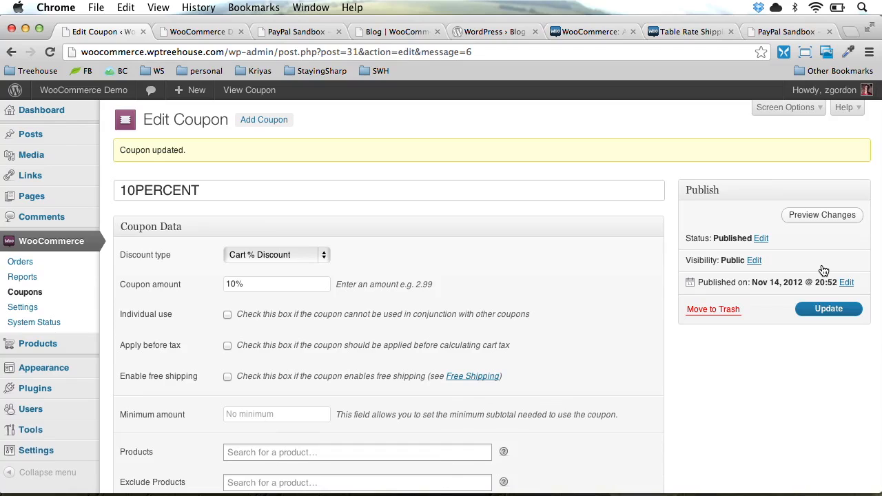
click(69, 346)
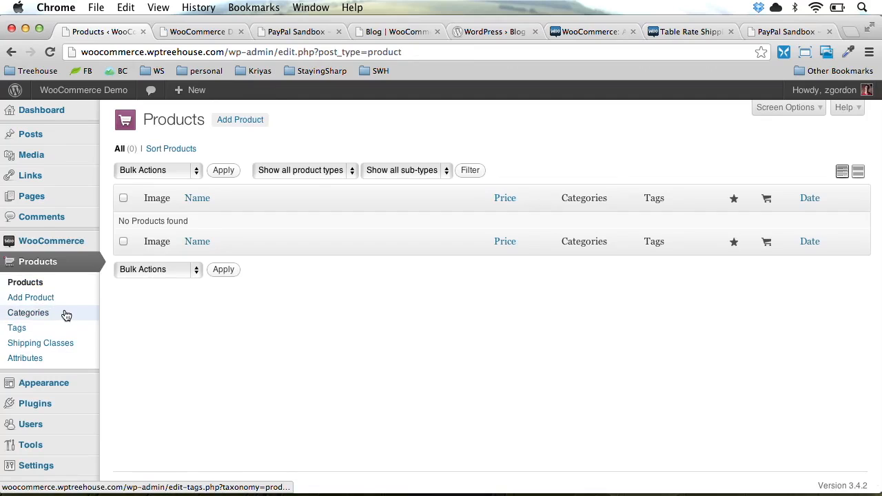
Open the product Attributes screen
click(69, 358)
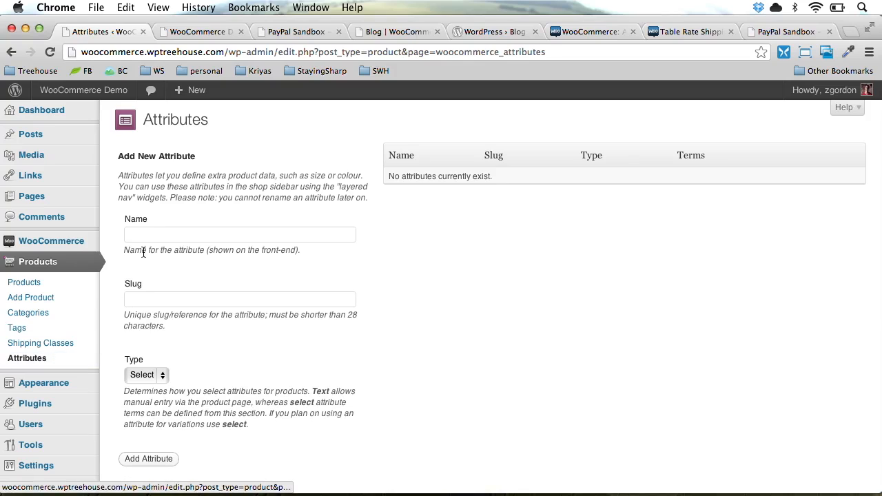
Add a product attribute named Sizes with type Select
click(150, 238)
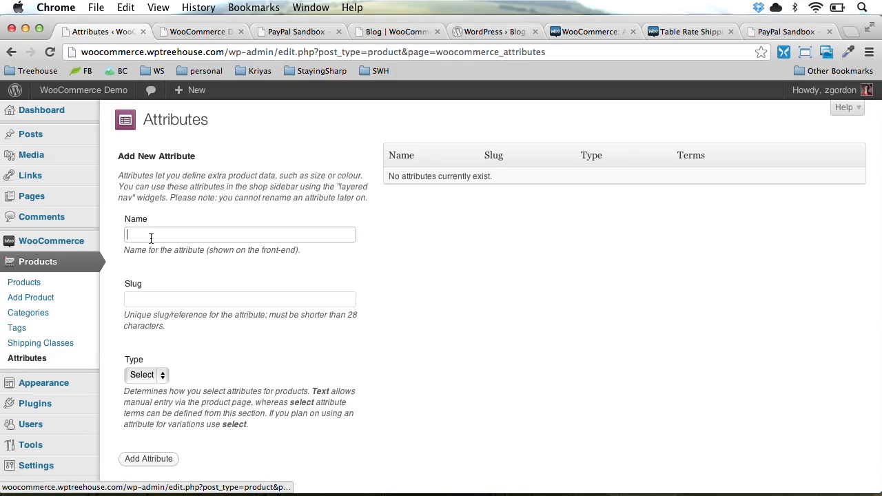
text(Siz)
key(Down)
key(Return)
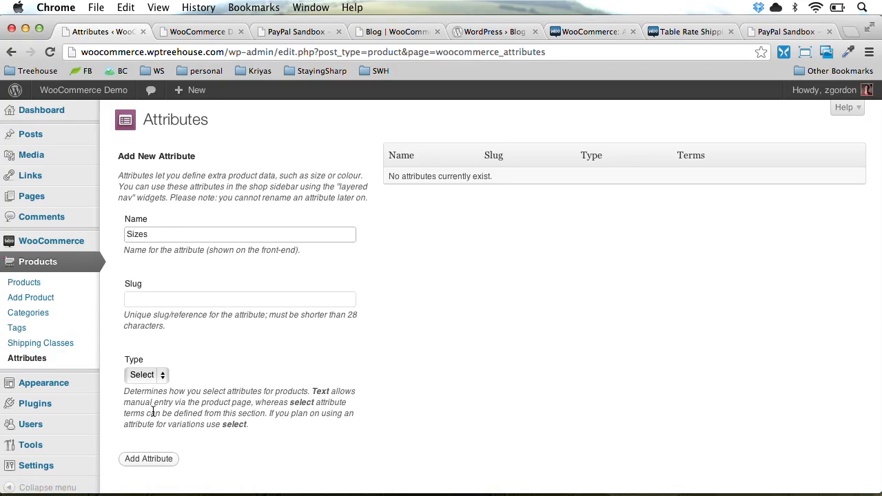
click(151, 374)
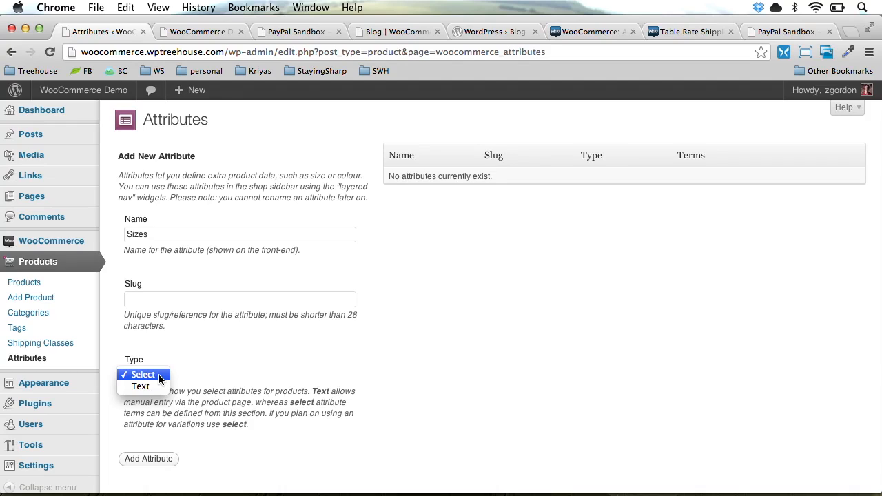
click(159, 376)
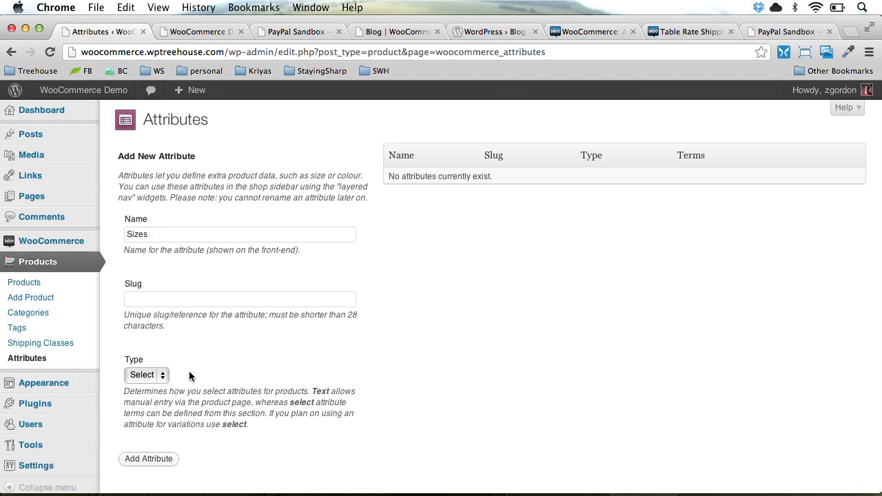
click(150, 460)
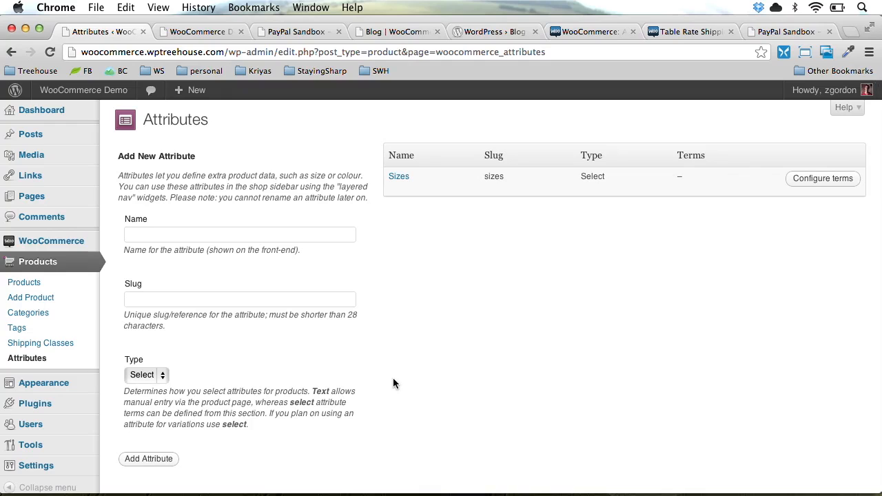
Add Small, Medium, Large and X-Large as Sizes terms, then return to the Attributes overview
click(806, 180)
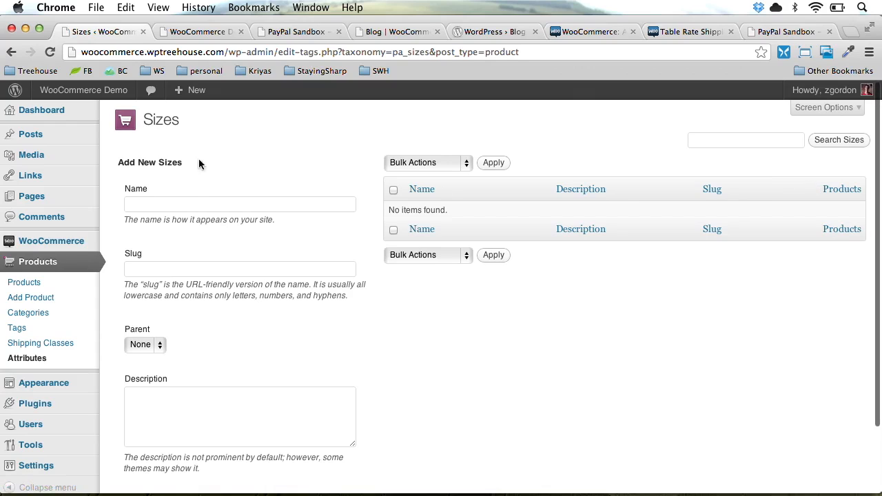
click(185, 202)
text(Small)
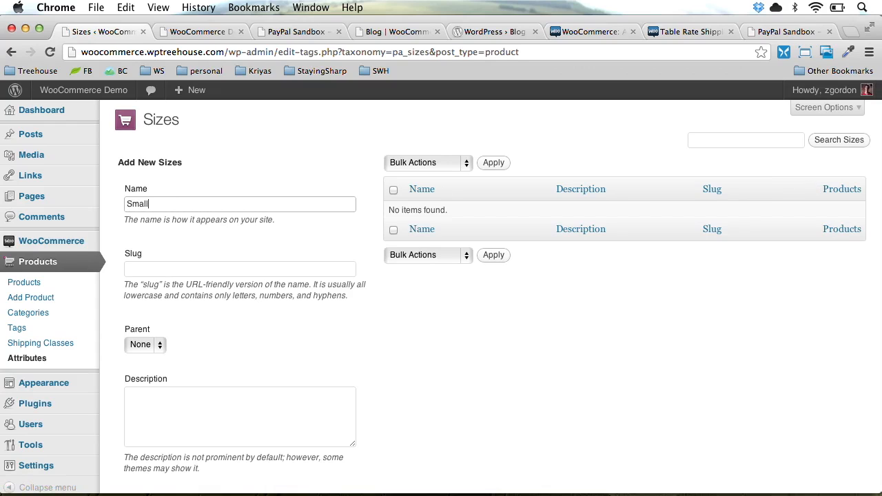
key(Return)
text(Medium)
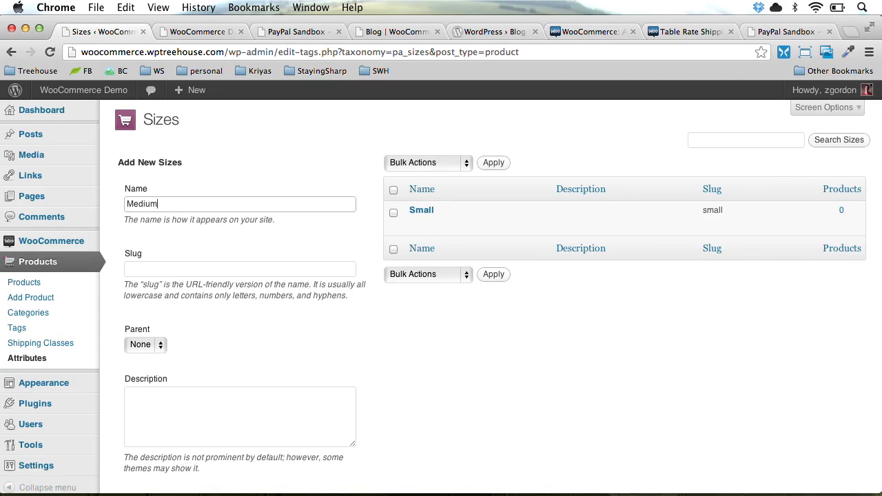
key(Return)
text(Large)
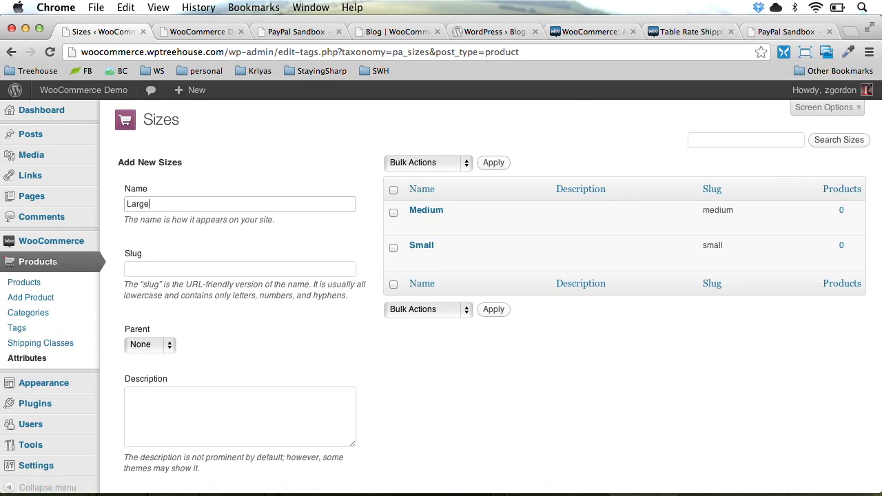
key(Return)
text(X-Large)
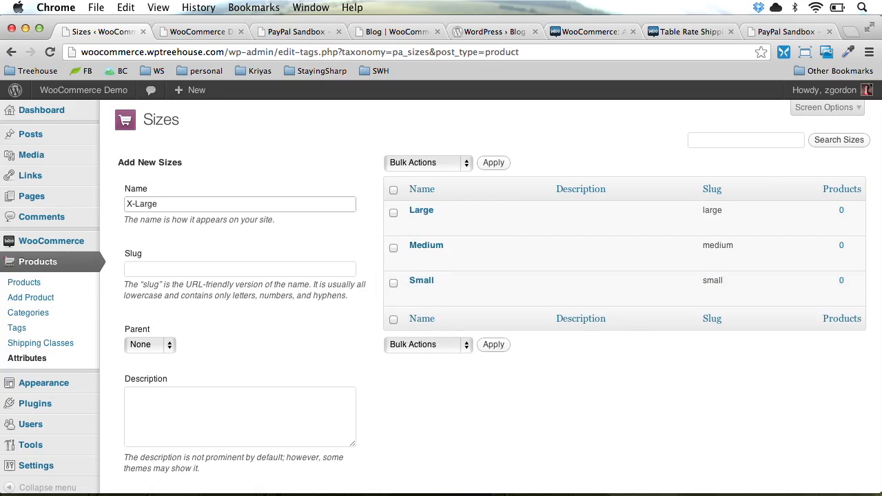
key(Return)
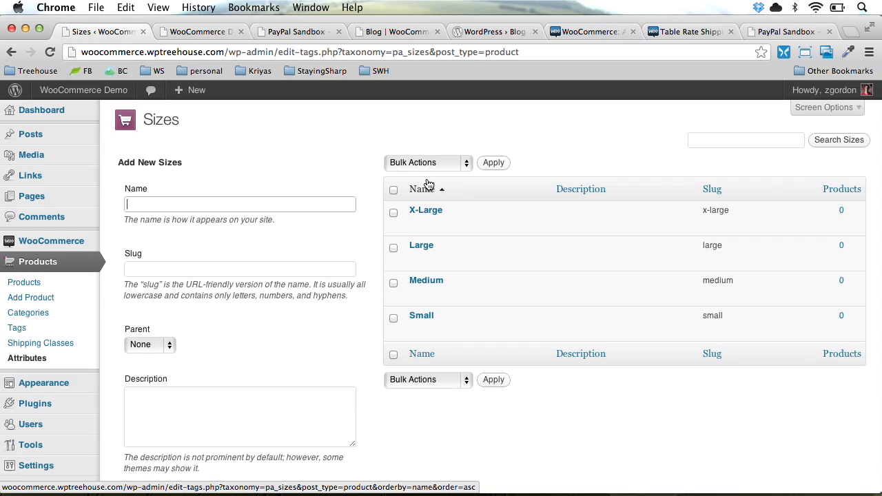
click(51, 359)
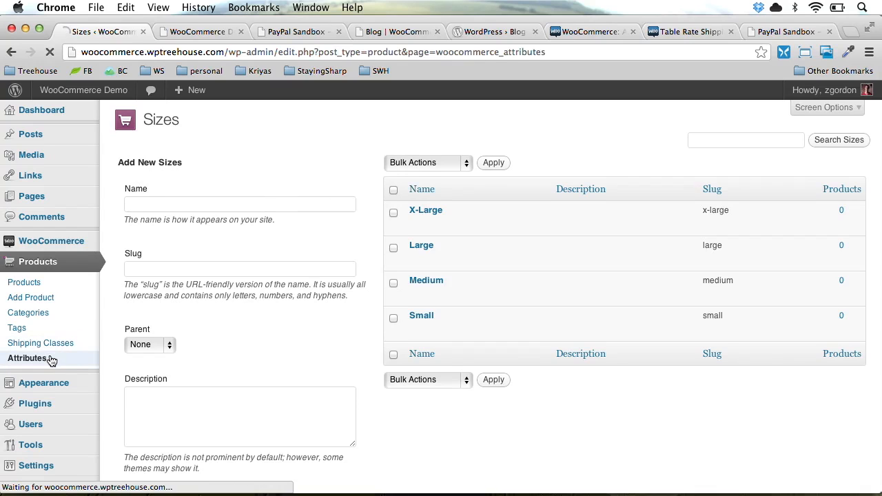
mouse_move(399, 189)
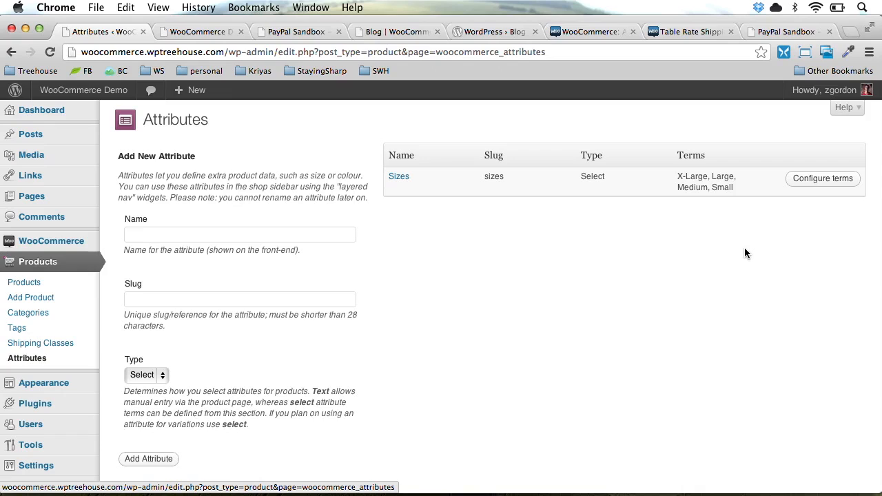
click(66, 299)
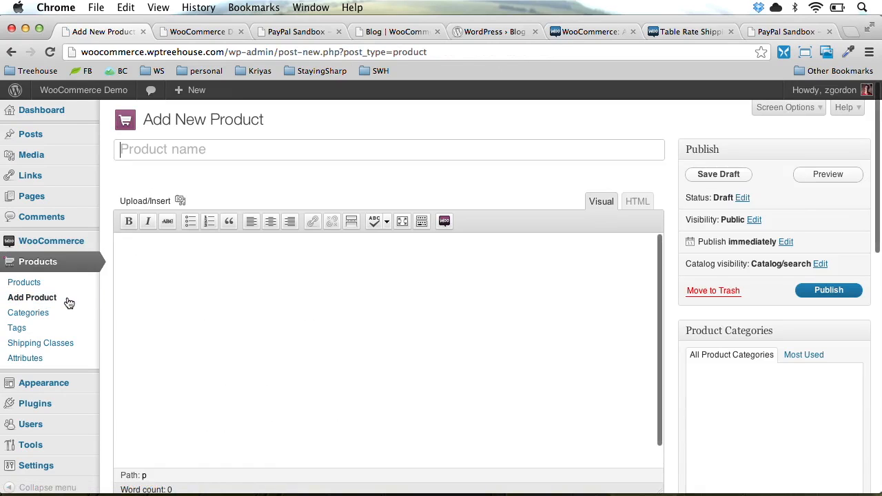
text(Pink Shirt)
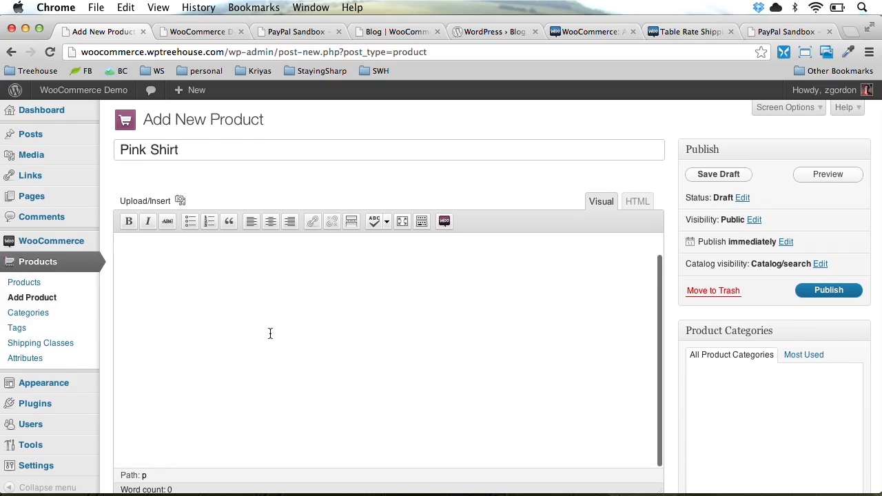
scroll(669, 301, down, 1)
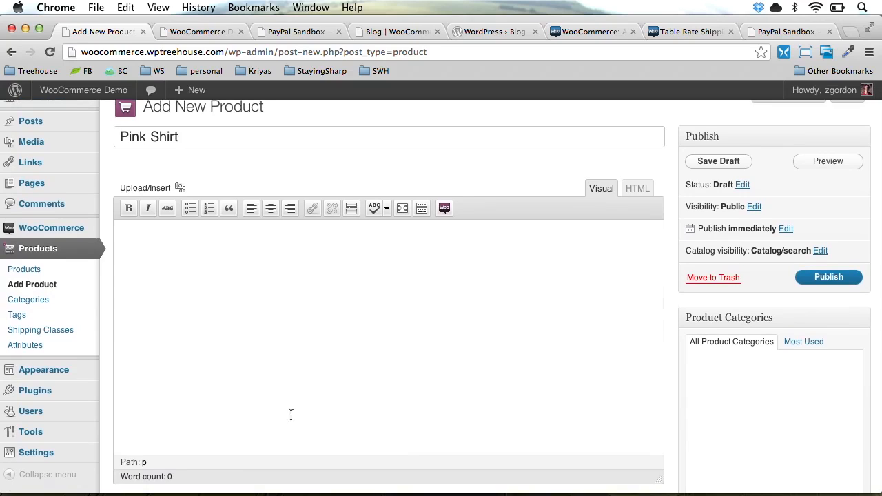
click(261, 362)
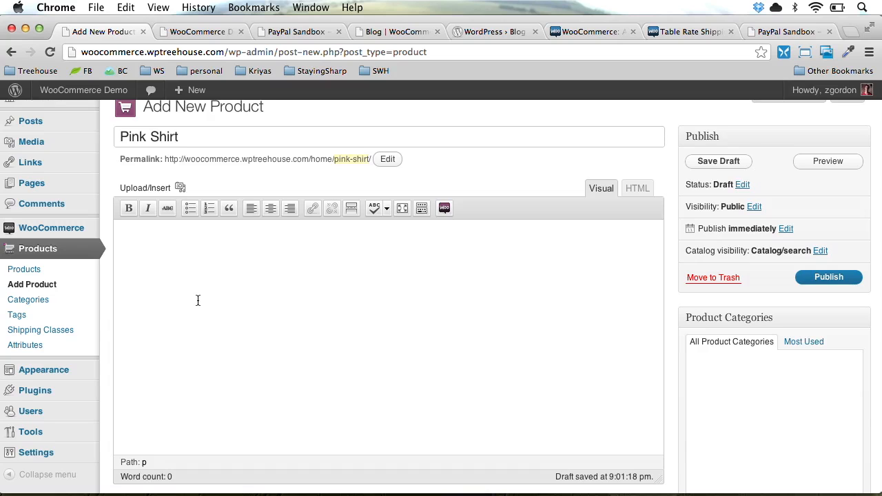
scroll(197, 300, down, 5)
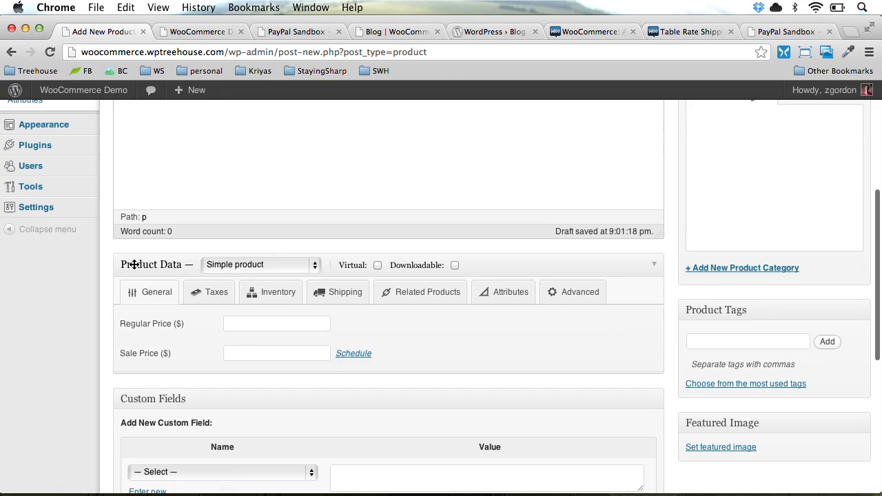
click(220, 296)
click(262, 297)
click(318, 301)
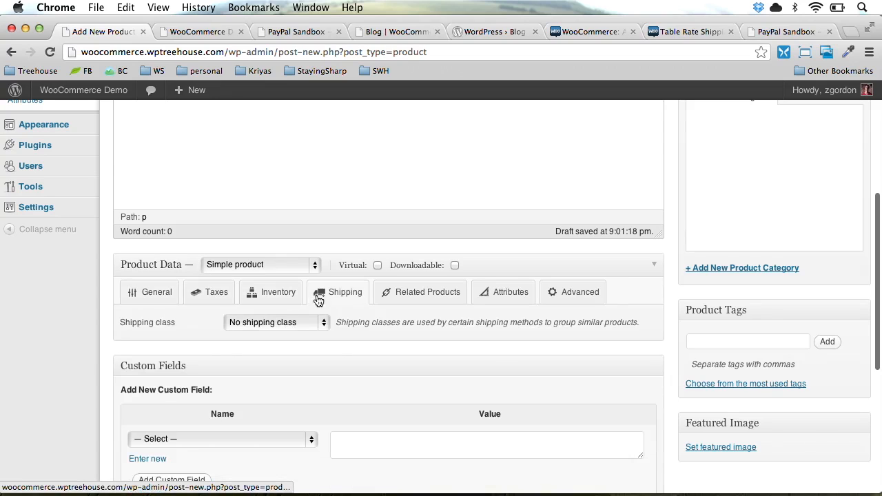
click(400, 301)
click(505, 300)
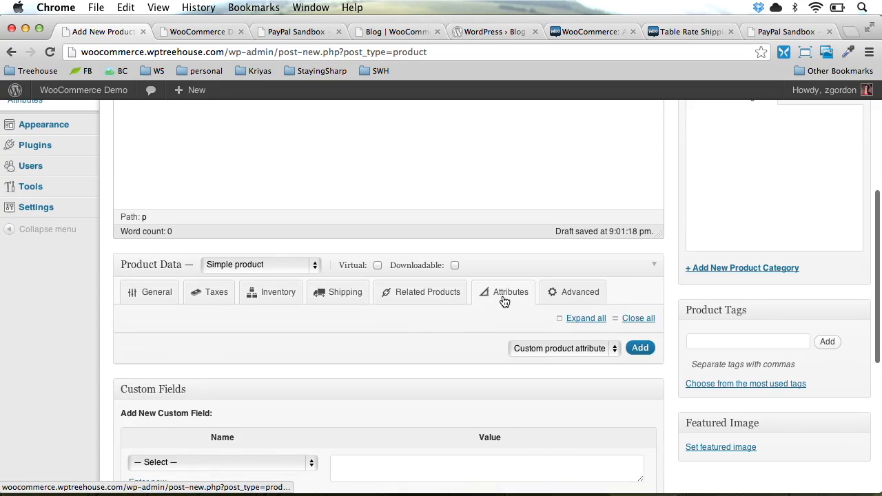
click(149, 297)
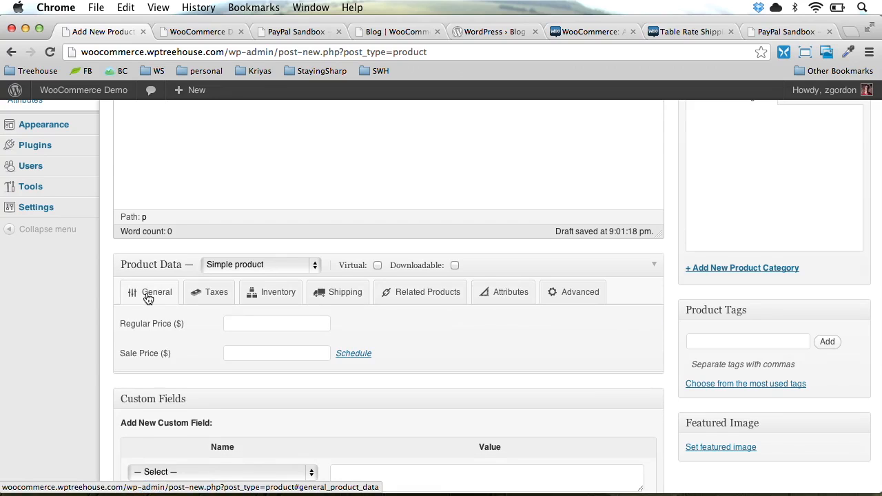
scroll(148, 298, down, 5)
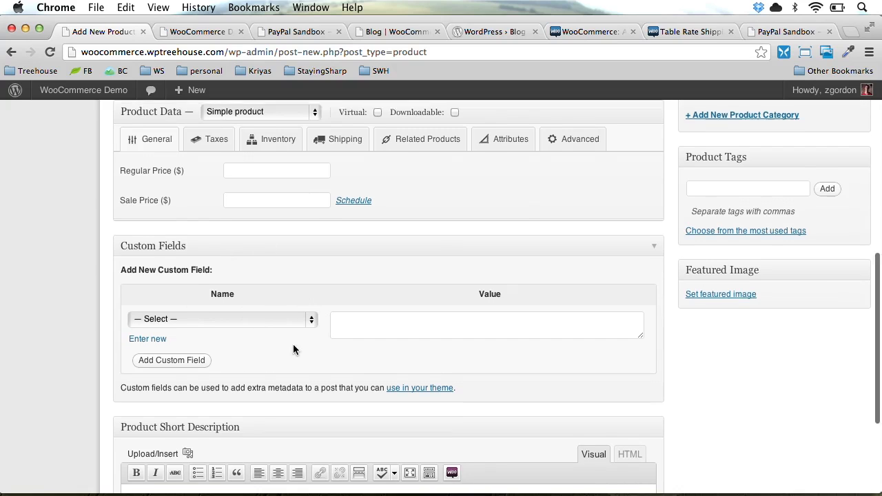
scroll(293, 343, down, 5)
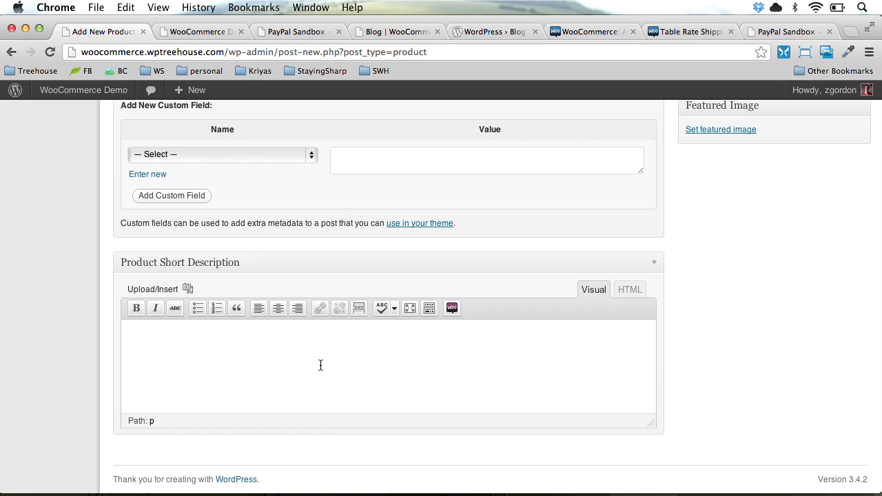
scroll(321, 365, up, 15)
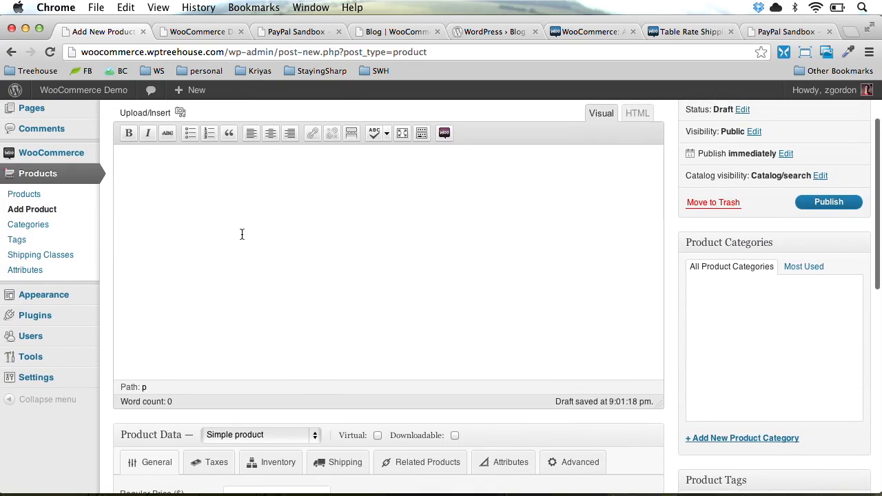
scroll(242, 234, up, 3)
scroll(241, 233, down, 15)
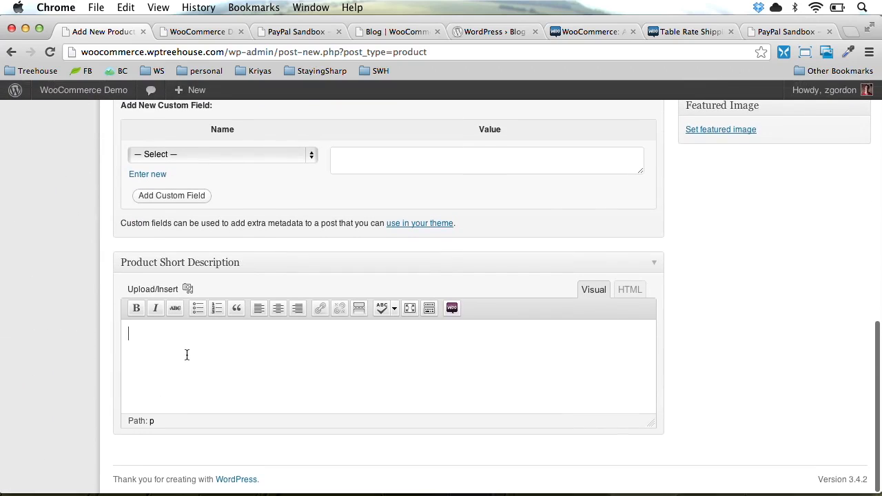
scroll(186, 354, up, 20)
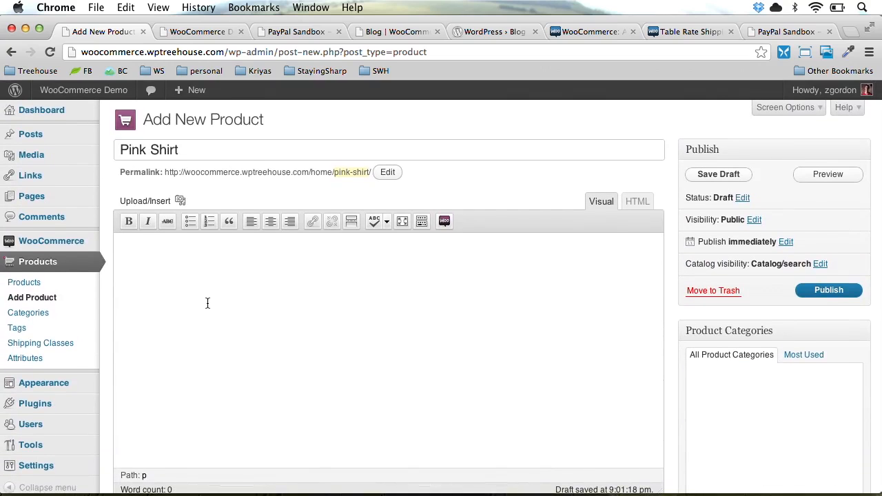
scroll(207, 304, down, 12)
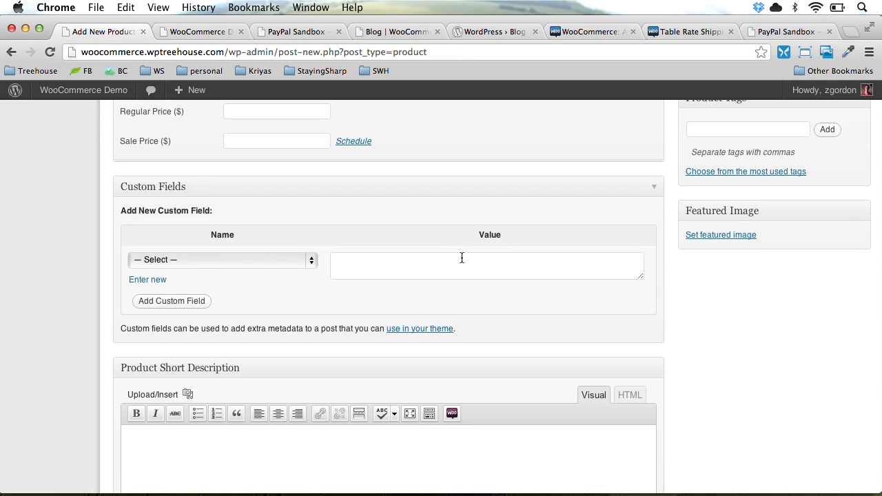
scroll(458, 259, up, 6)
scroll(459, 259, up, 1)
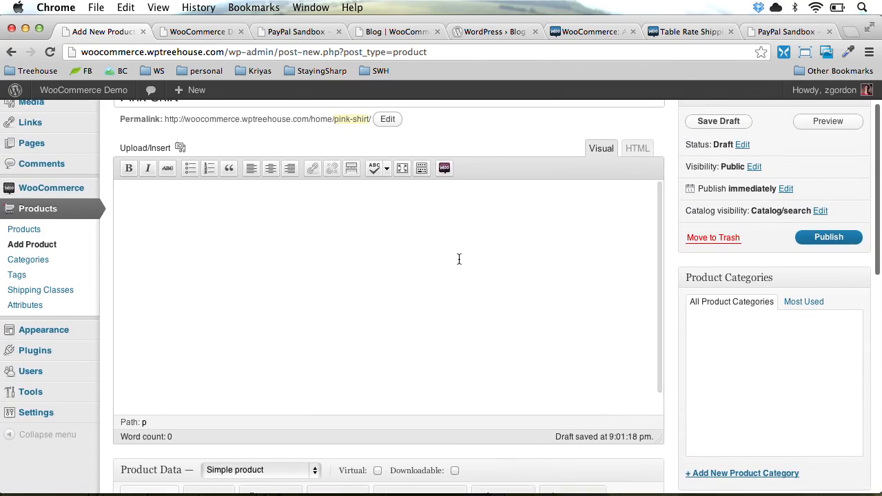
Generate lorem ipsum on lipsum.com and copy the first paragraph
key(super+t)
text(lore)
key(Down)
key(Return)
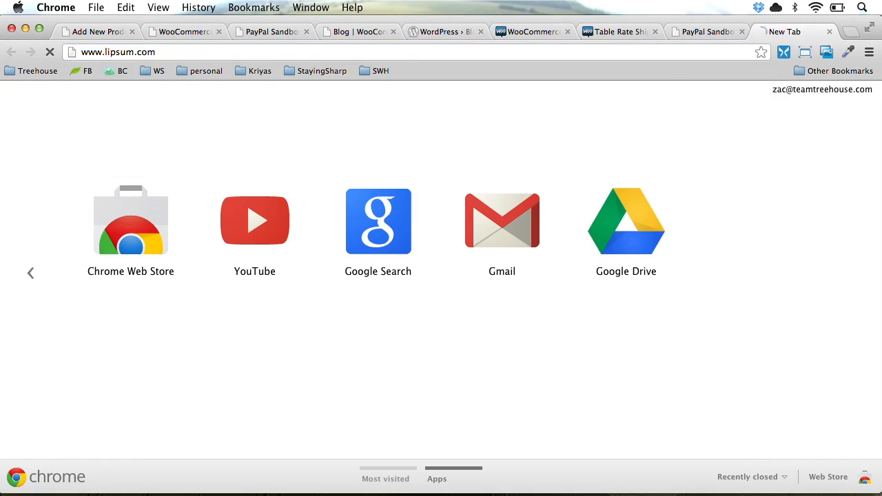
scroll(316, 391, down, 5)
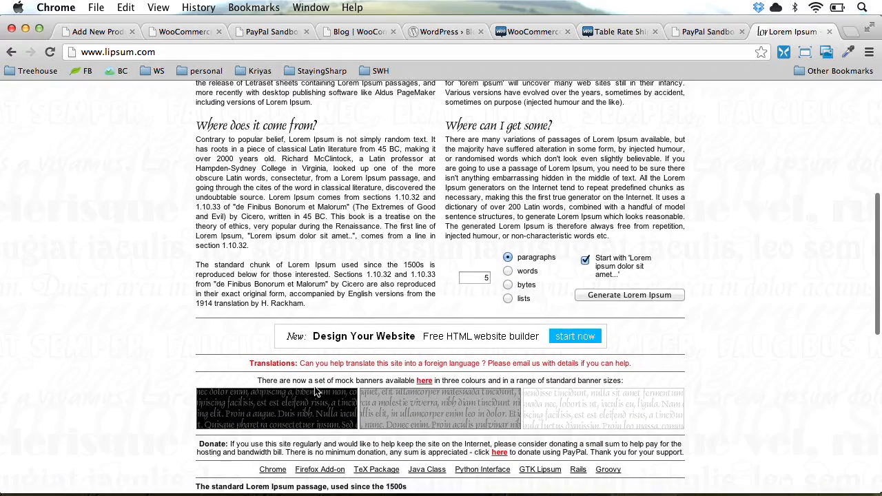
click(620, 295)
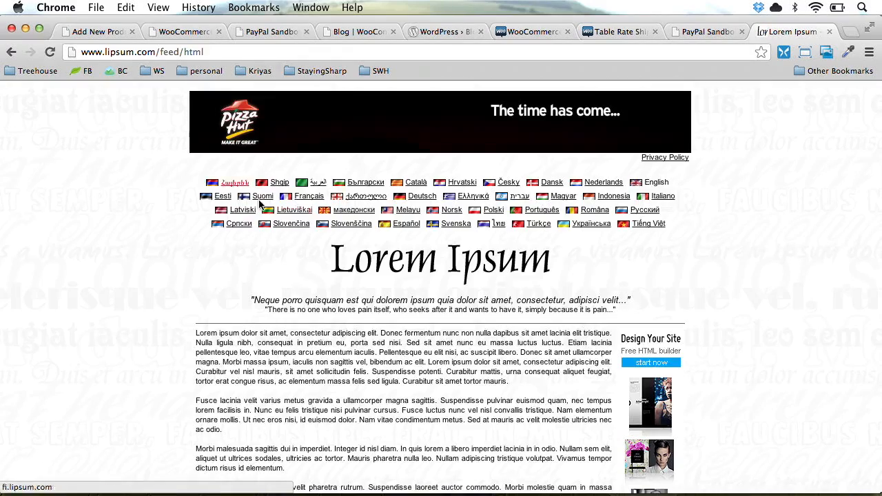
double_click(319, 343)
double_click(308, 351)
triple_click(309, 351)
key(super+c)
key(super+w)
Paste the paragraph into the product description and split it into three paragraphs at Etiam and Curabitur
key(super+v)
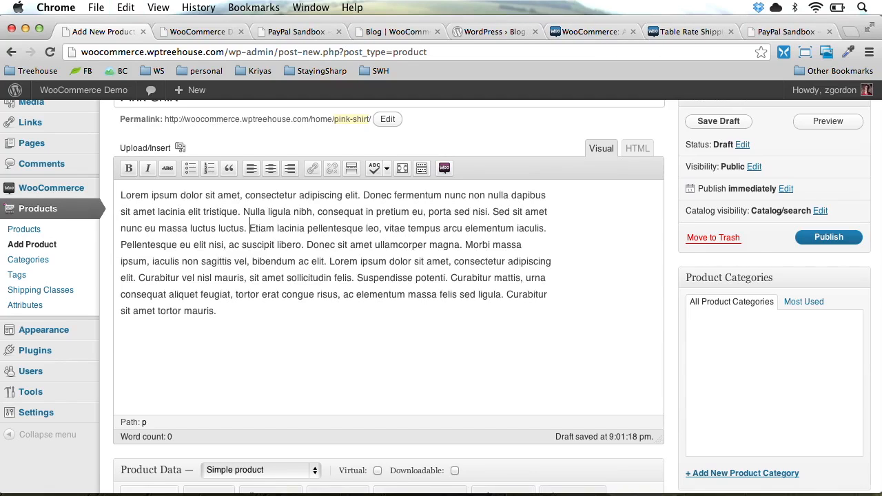
key(Return)
click(441, 294)
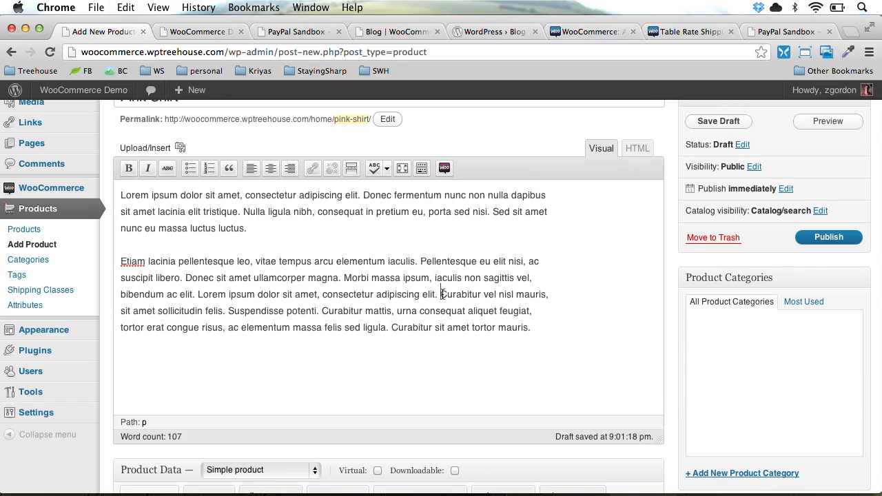
key(Return)
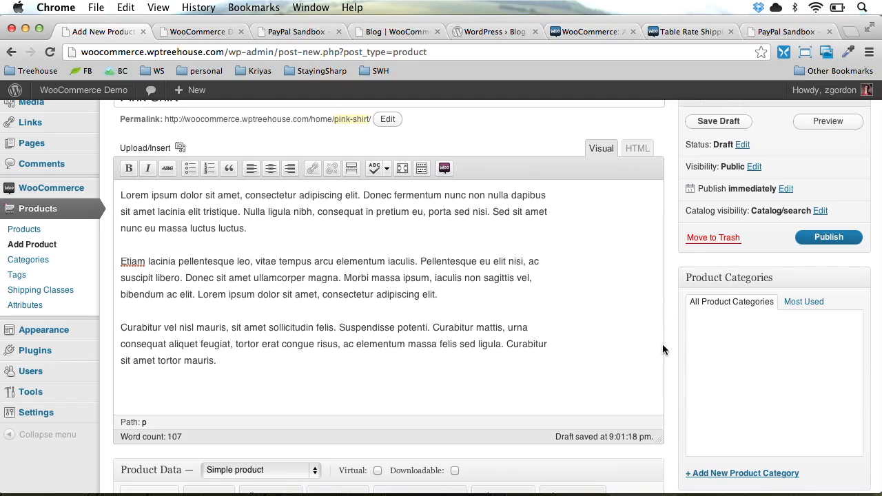
Paste the text into the short description and delete everything from Nulla onward
scroll(662, 350, down, 15)
click(441, 354)
key(super+v)
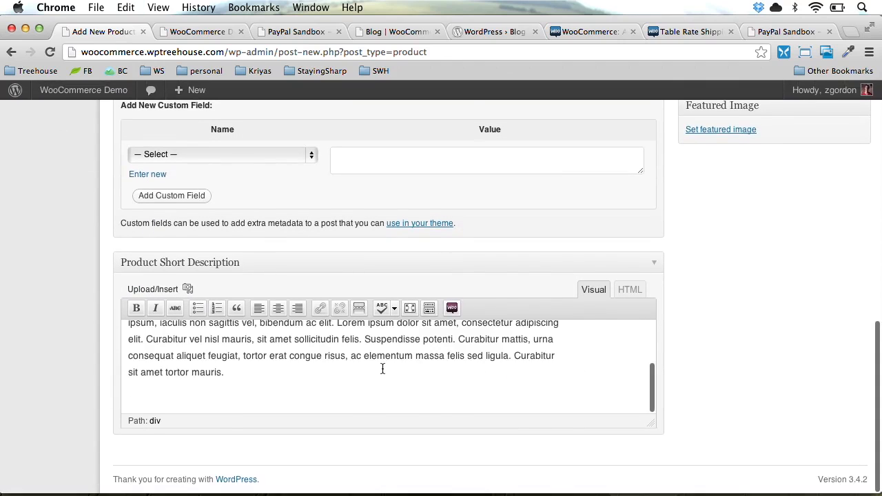
scroll(382, 369, up, 5)
drag(251, 389, 307, 493)
key(BackSpace)
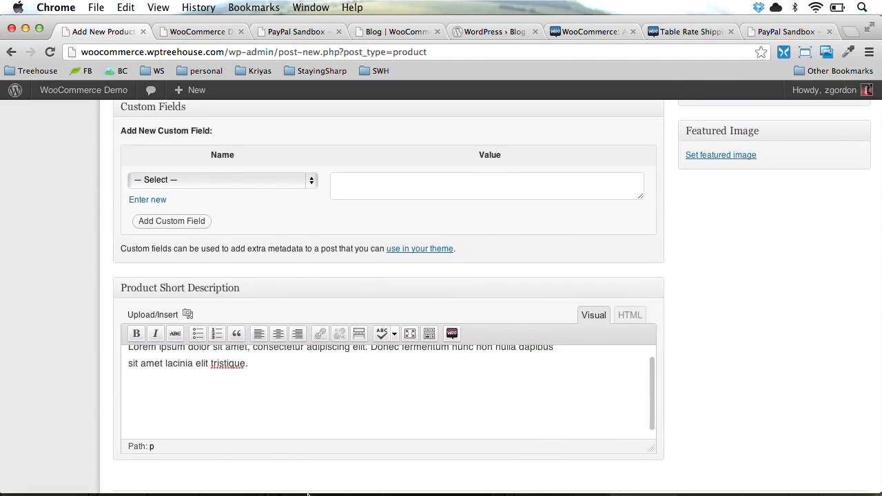
scroll(816, 354, up, 10)
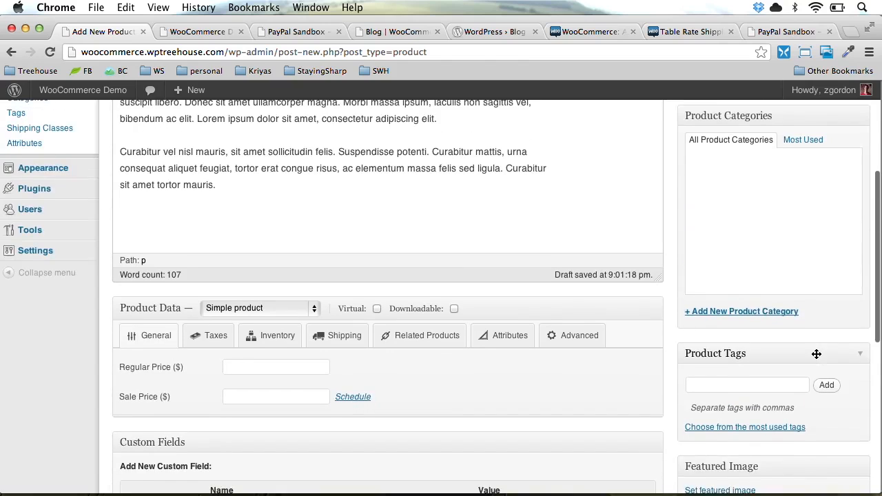
scroll(816, 353, up, 3)
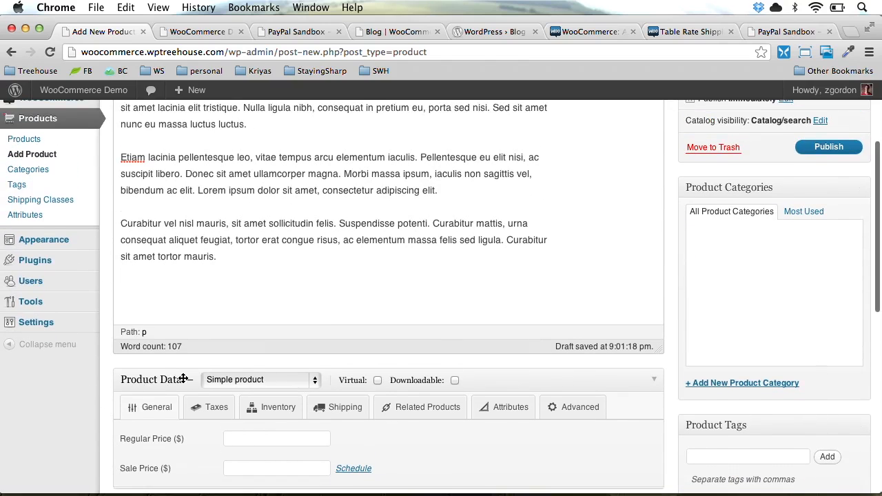
Make Pink Shirt a Variable product and add the Sizes attribute to it
click(228, 381)
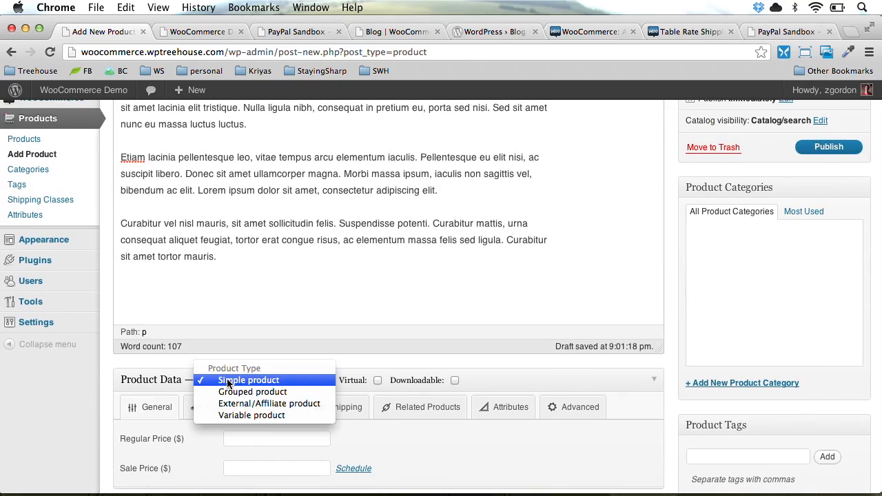
click(308, 415)
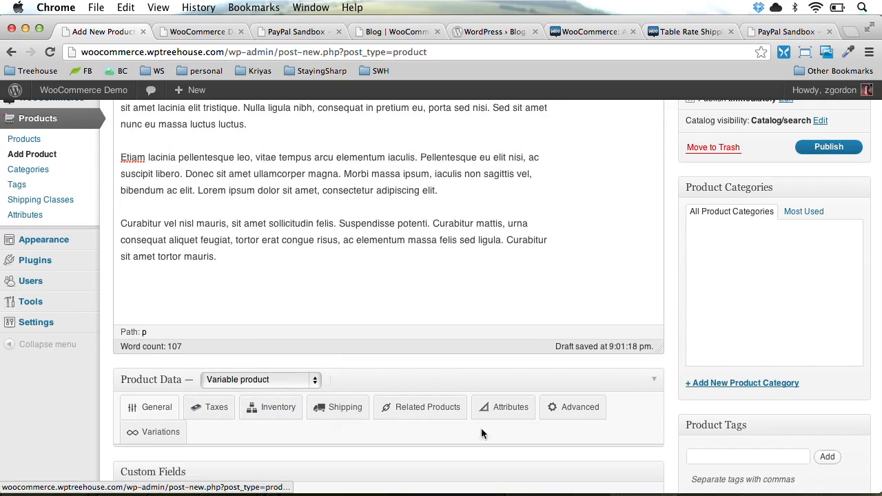
click(486, 407)
scroll(441, 444, down, 3)
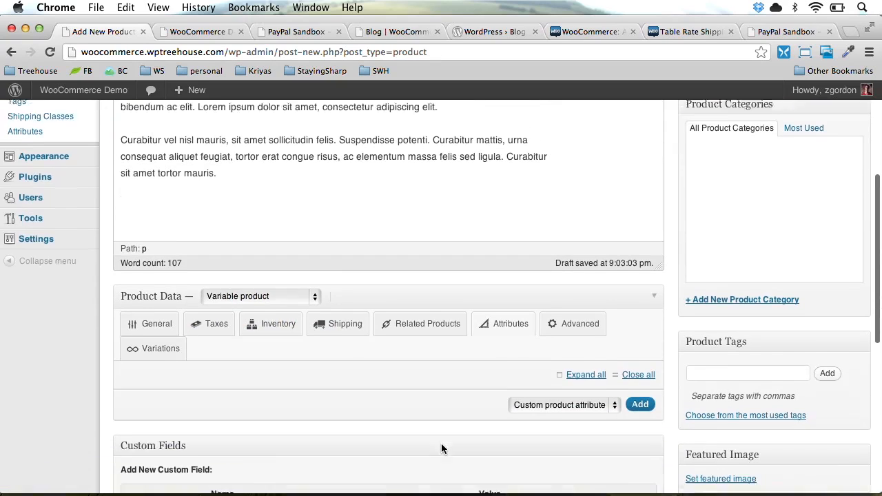
click(602, 392)
click(610, 404)
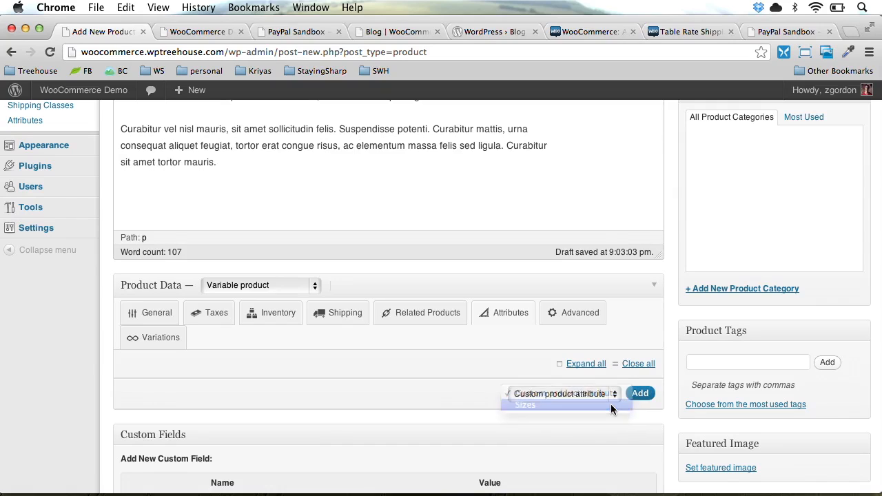
click(589, 389)
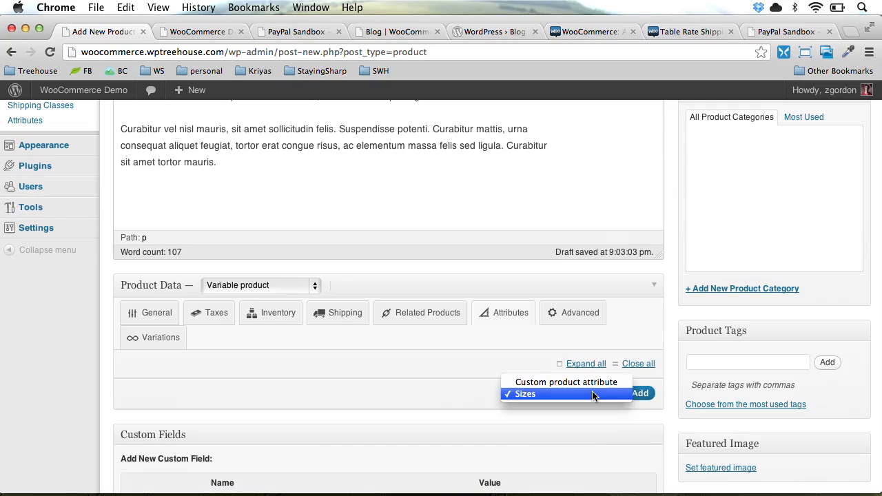
click(595, 394)
click(644, 398)
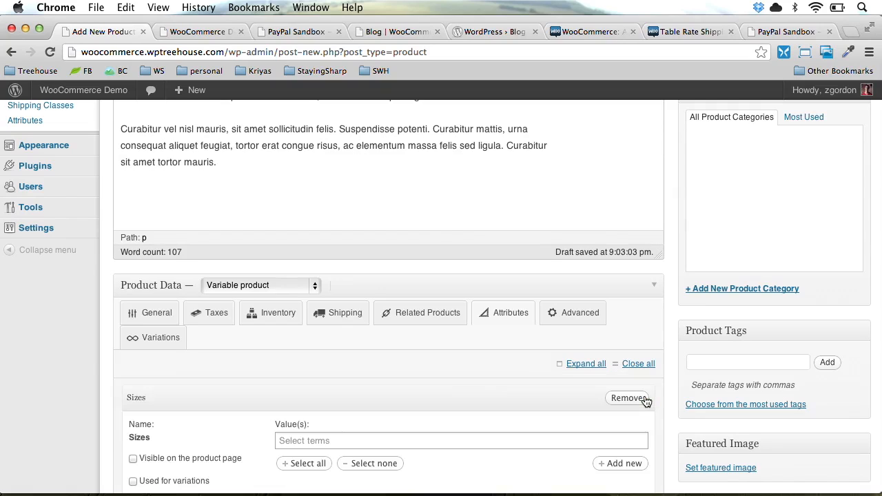
Mark Sizes visible and used for variations, and select all four size values
scroll(200, 454, down, 3)
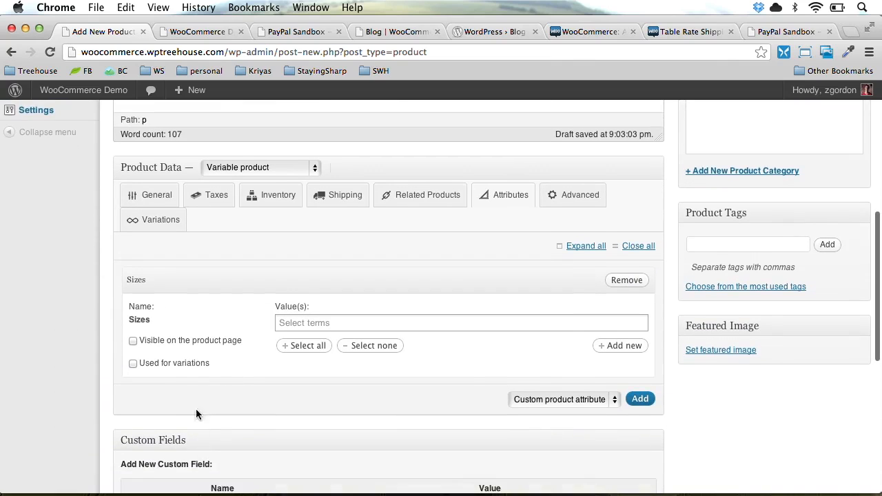
click(193, 340)
click(196, 363)
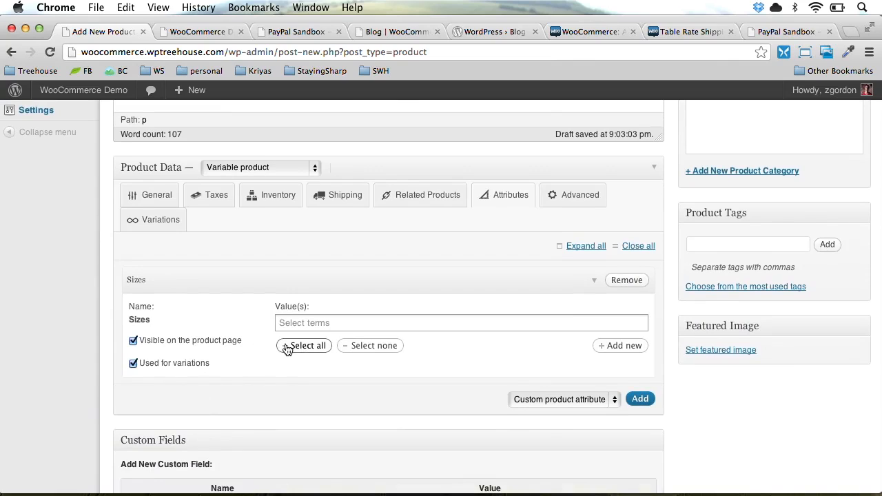
click(308, 346)
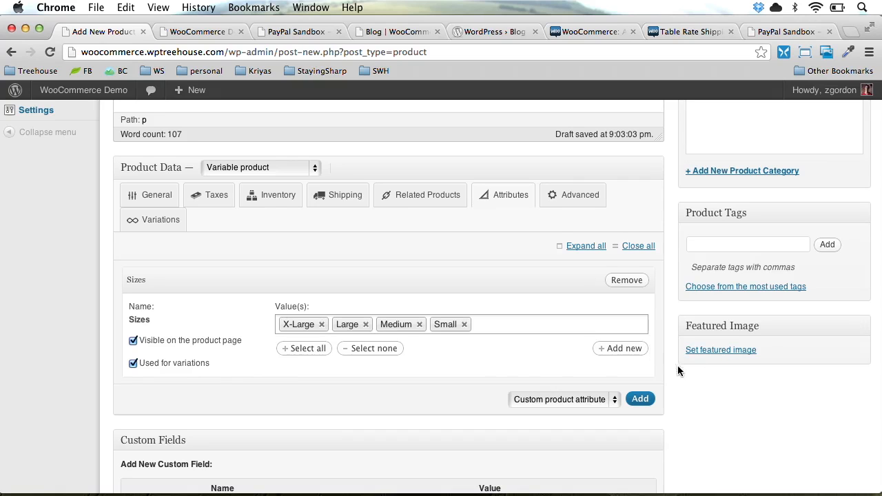
scroll(682, 369, up, 10)
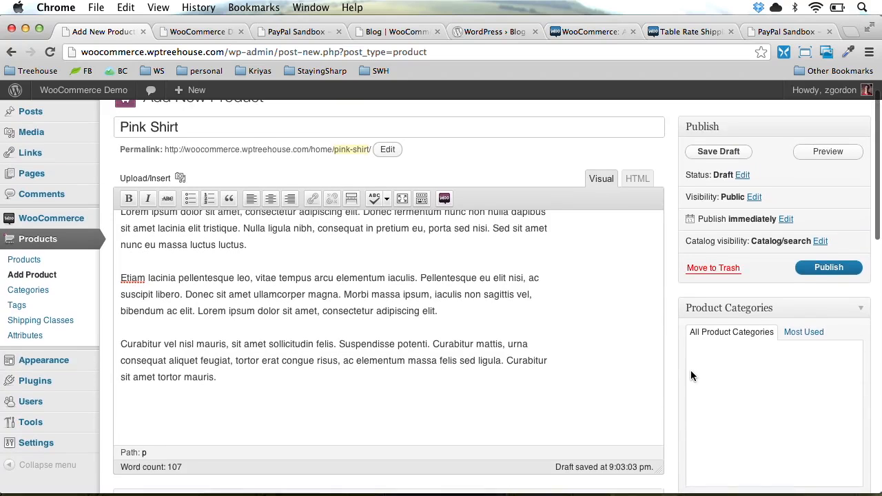
Save the Pink Shirt draft and expand the Sizes attribute to confirm its four values
click(720, 153)
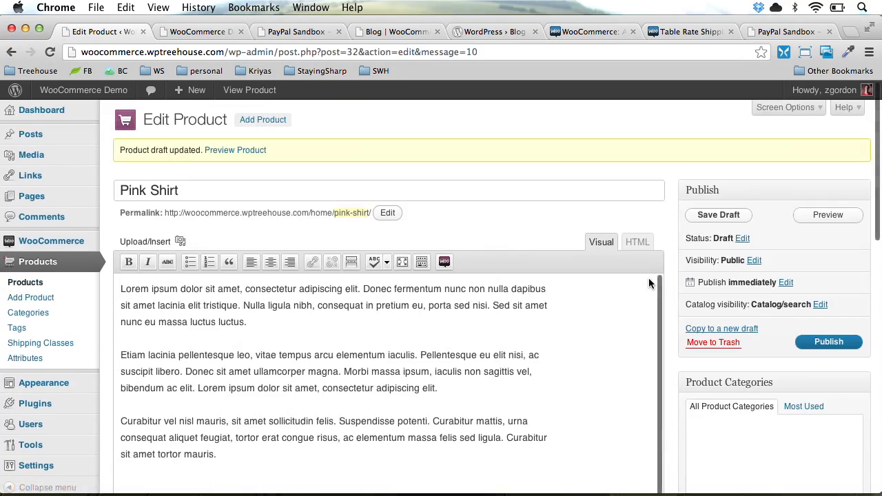
scroll(648, 277, down, 10)
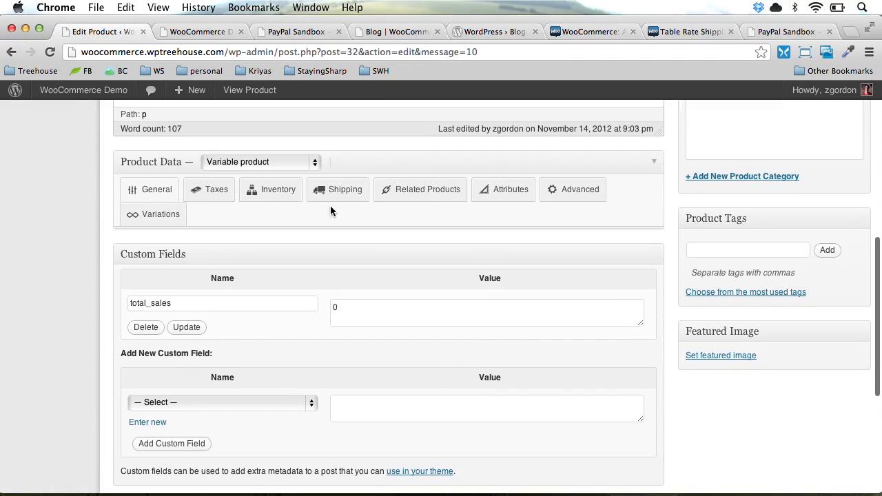
click(488, 197)
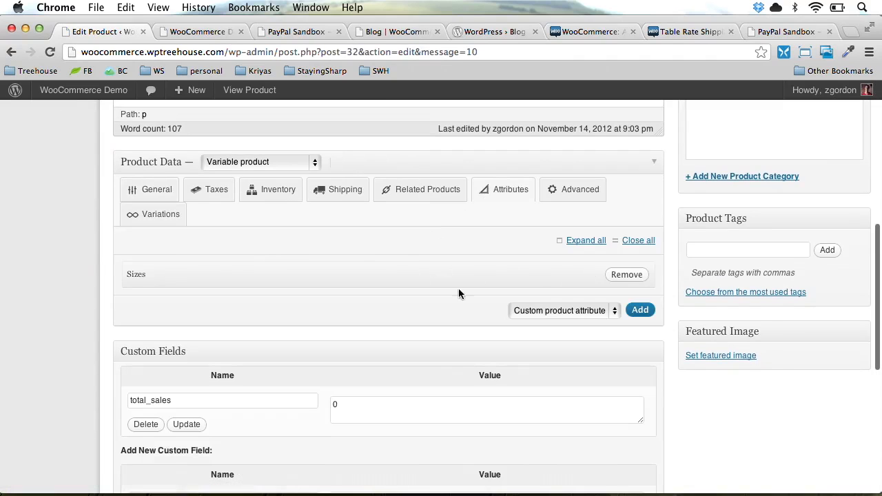
click(594, 282)
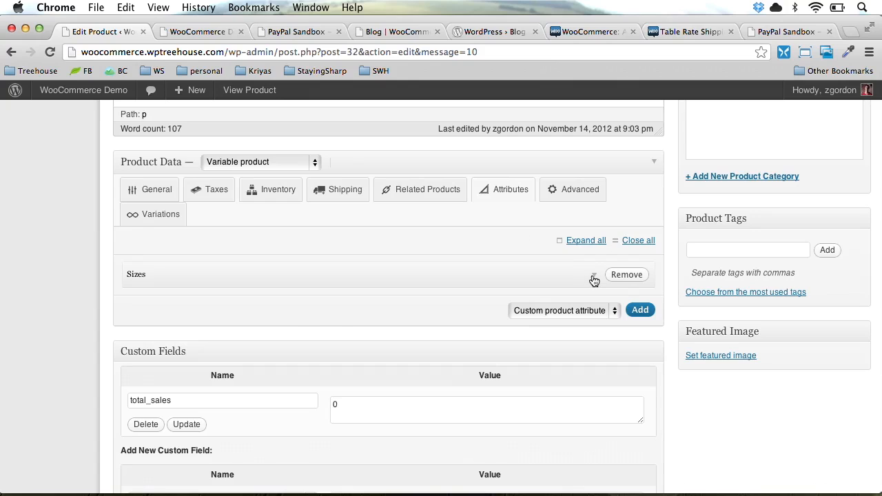
click(590, 279)
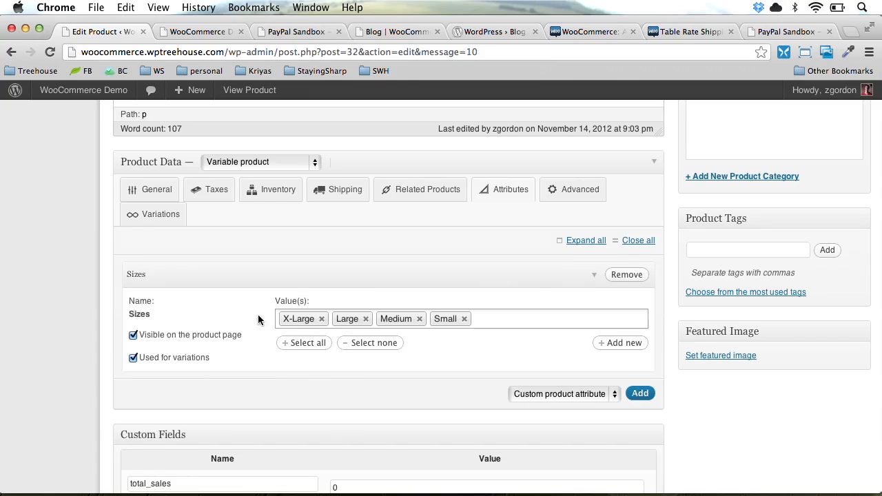
click(595, 278)
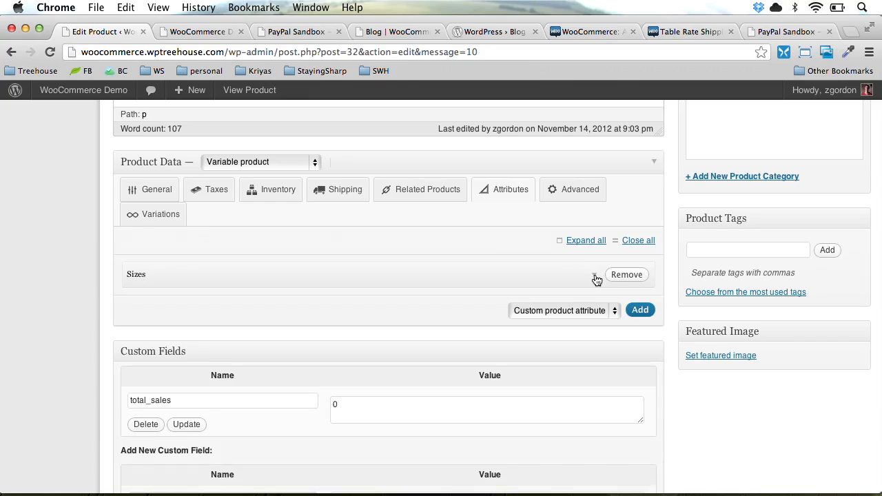
click(153, 216)
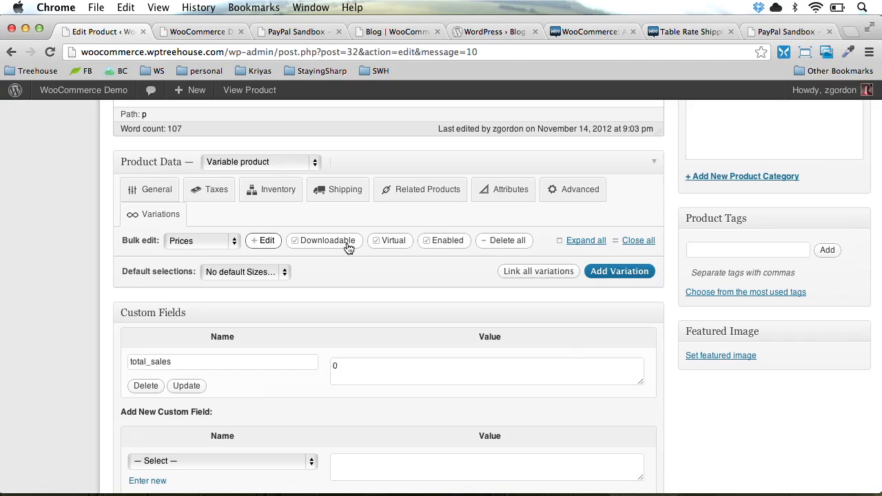
Add a variation for Any Sizes priced at 20 and save the product as a draft
click(607, 273)
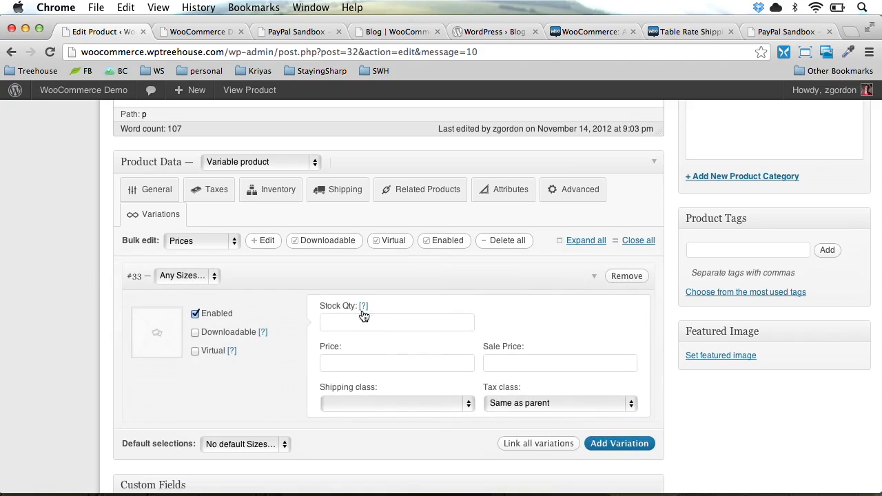
click(203, 277)
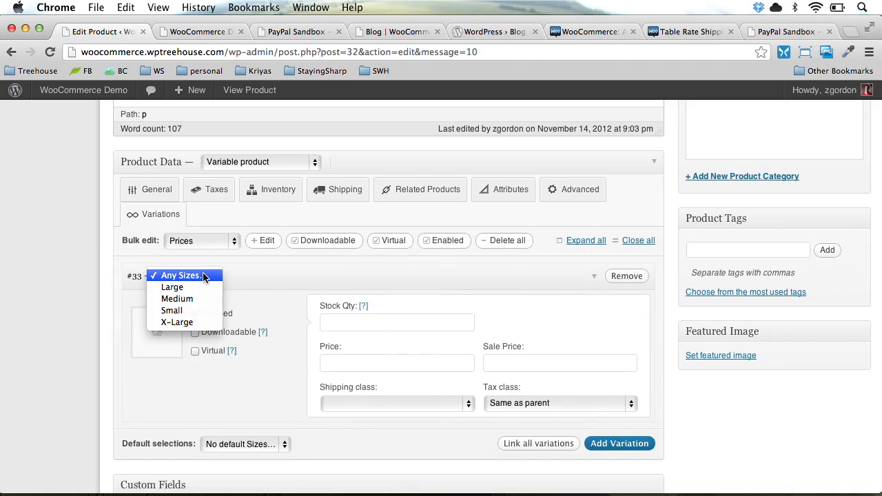
click(299, 272)
click(178, 276)
click(272, 270)
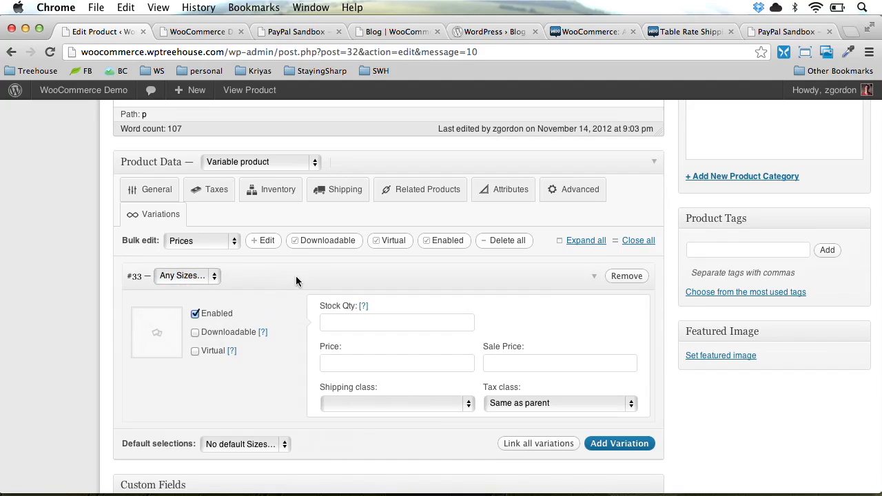
click(380, 363)
text(20)
key(Down)
key(Return)
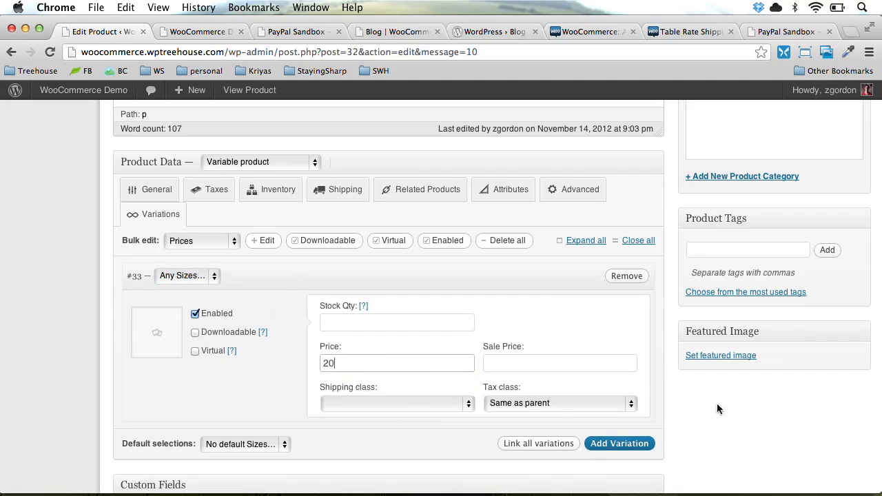
scroll(723, 398, up, 10)
click(719, 197)
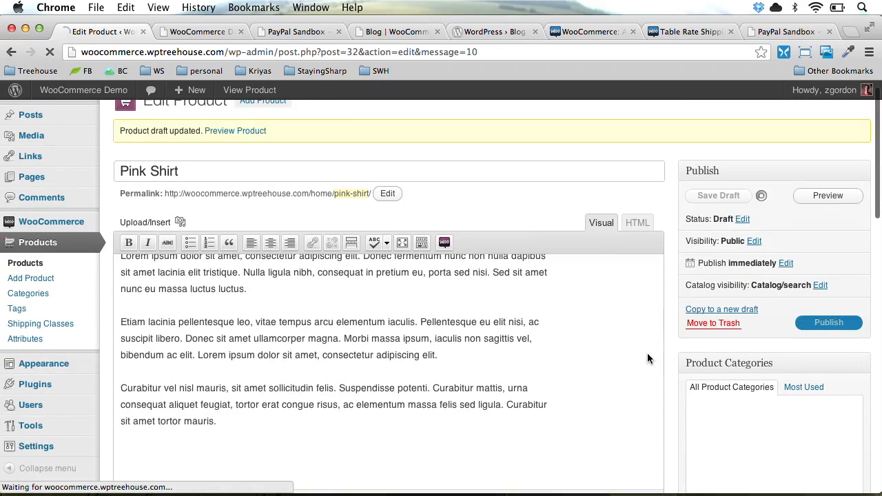
Recheck variation #33's size and price, then review the Attributes tab again
scroll(647, 357, down, 10)
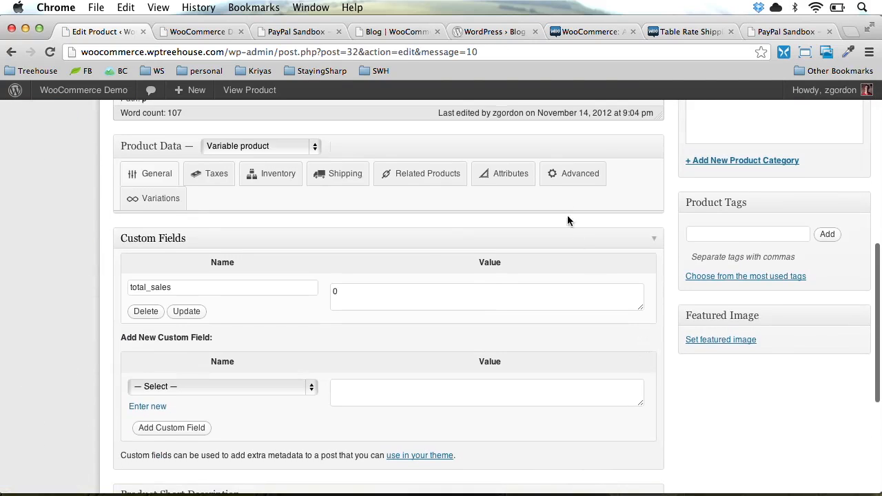
click(157, 198)
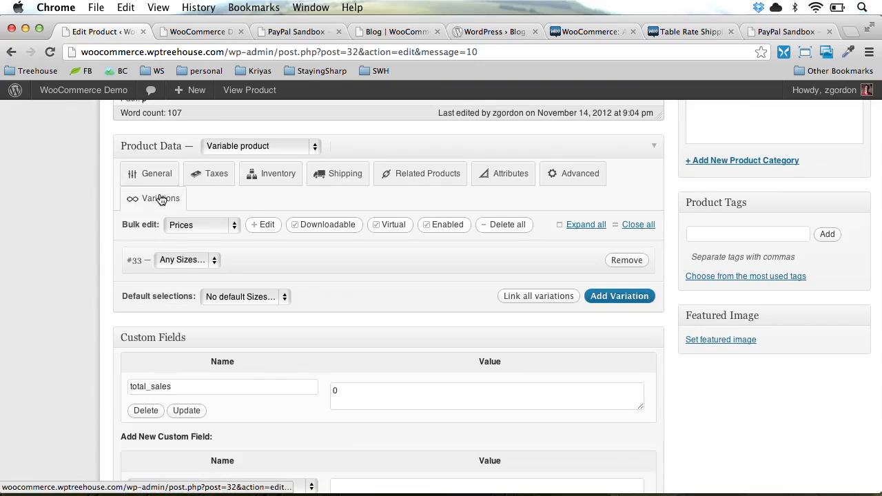
click(191, 262)
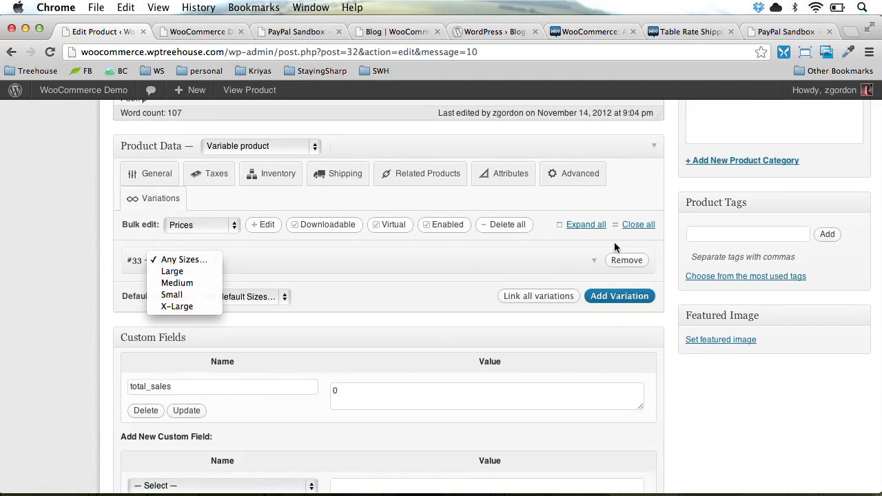
click(590, 265)
click(591, 262)
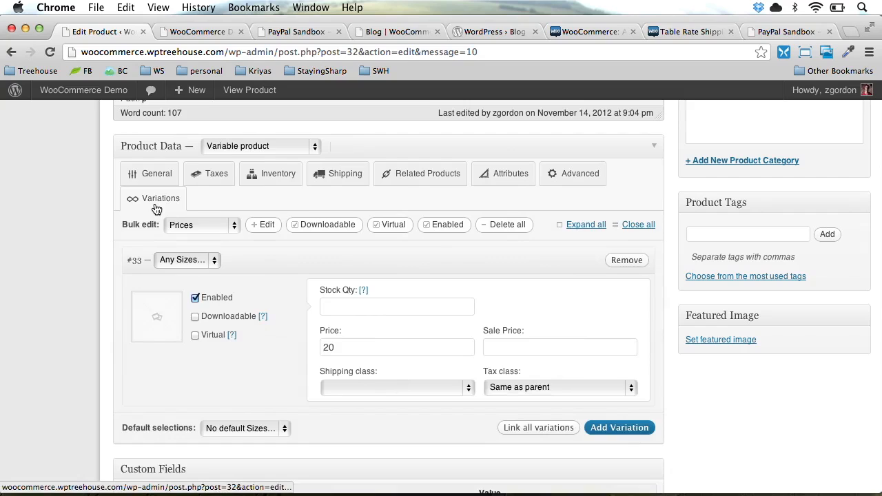
click(501, 179)
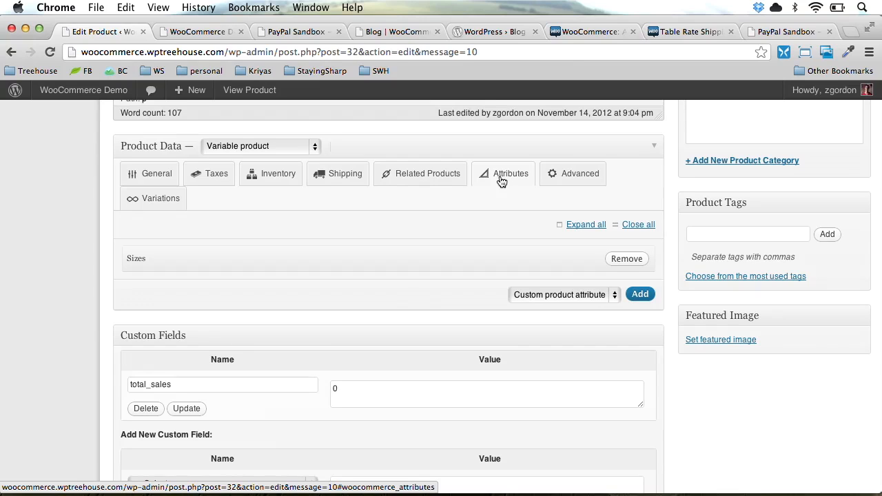
scroll(354, 269, up, 2)
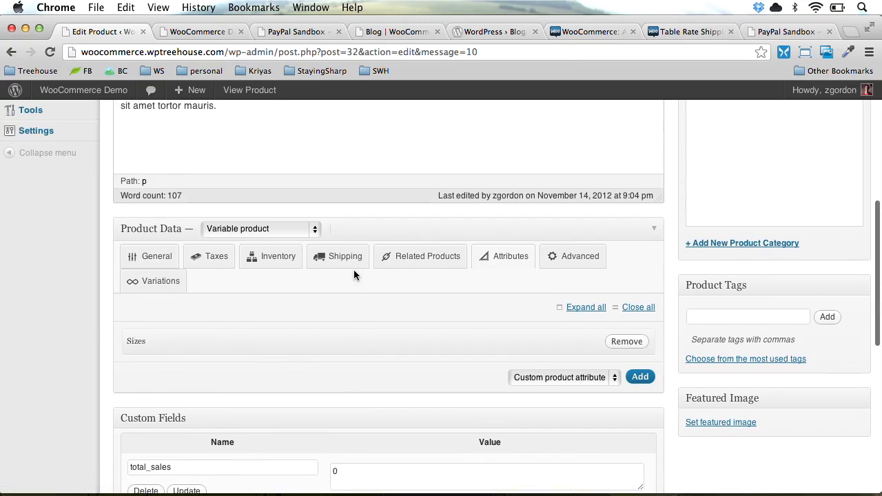
scroll(354, 269, down, 5)
scroll(353, 269, down, 3)
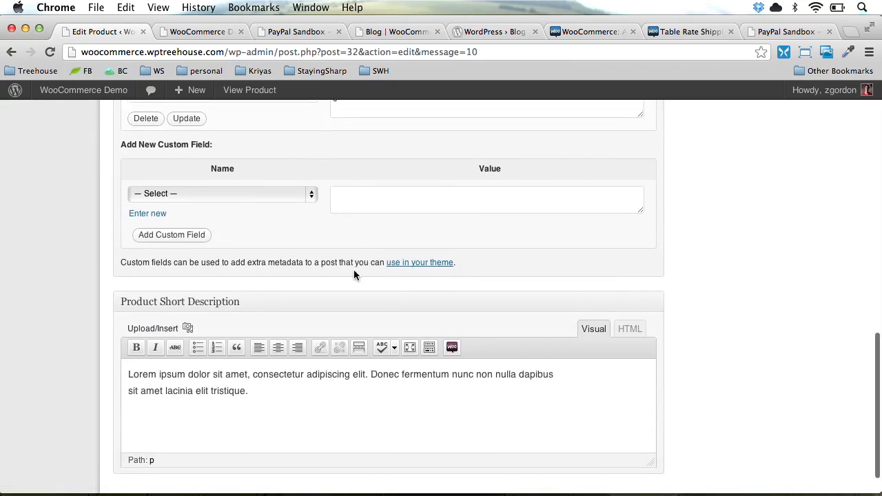
scroll(353, 269, up, 15)
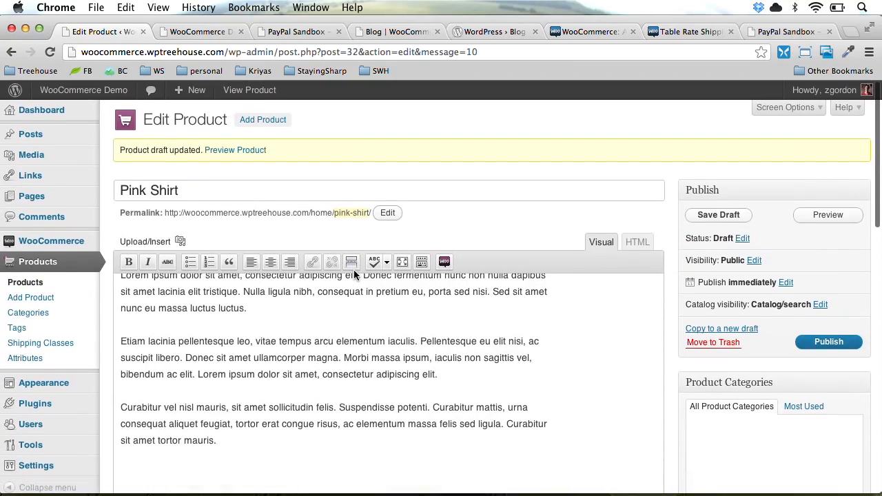
Publish the Pink Shirt so it shows Published on Nov 14, 2012 at 21:04
click(847, 342)
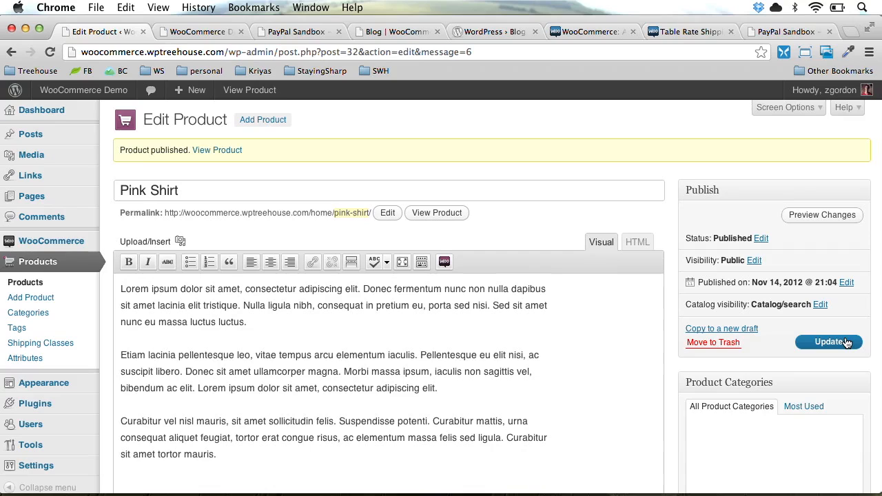
Open the live store in a new tab and go to the Pink Shirt product page
mouse_move(120, 91)
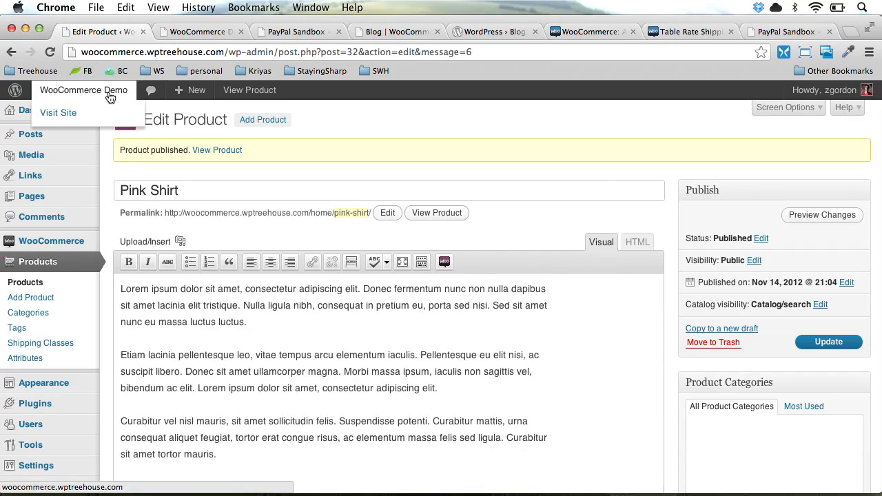
click(108, 113)
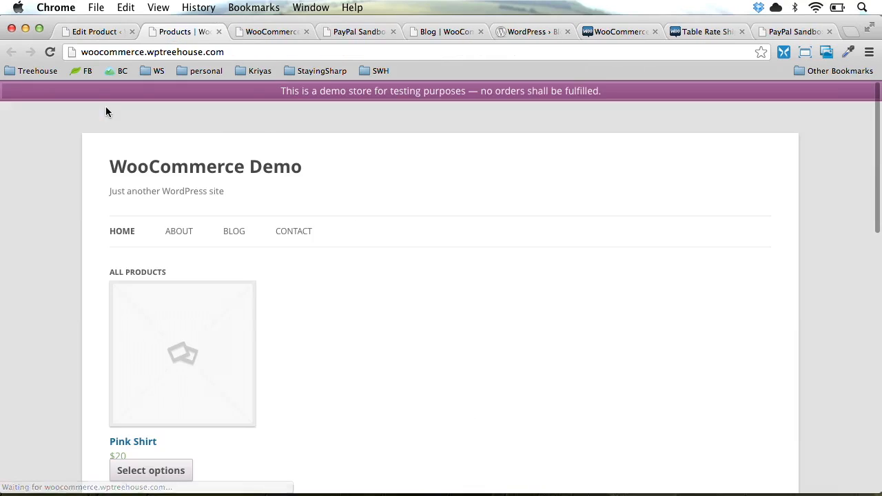
scroll(80, 247, down, 3)
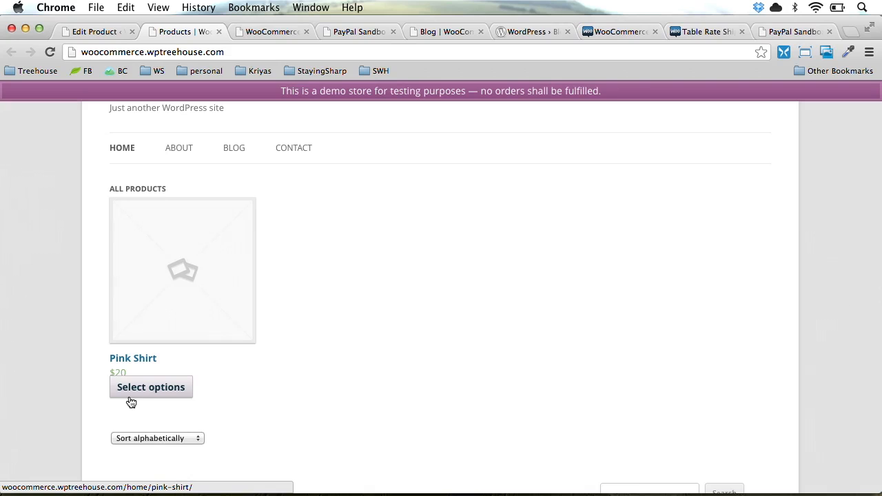
click(195, 311)
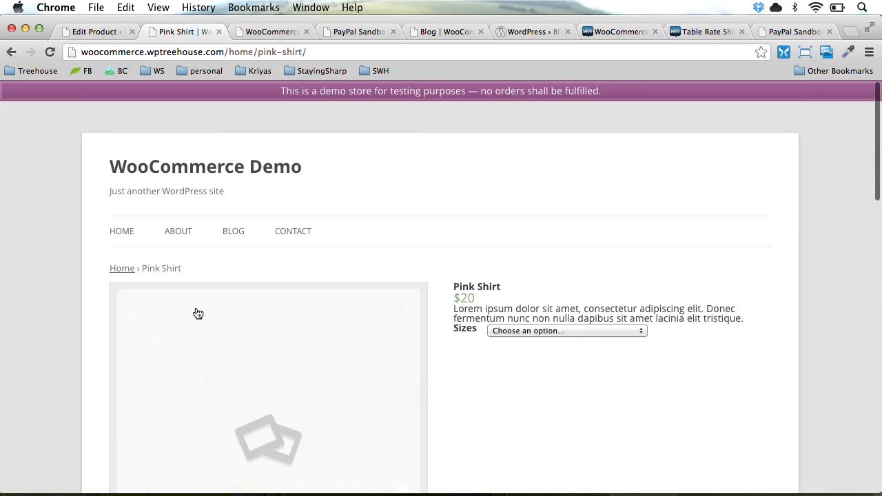
scroll(521, 369, down, 4)
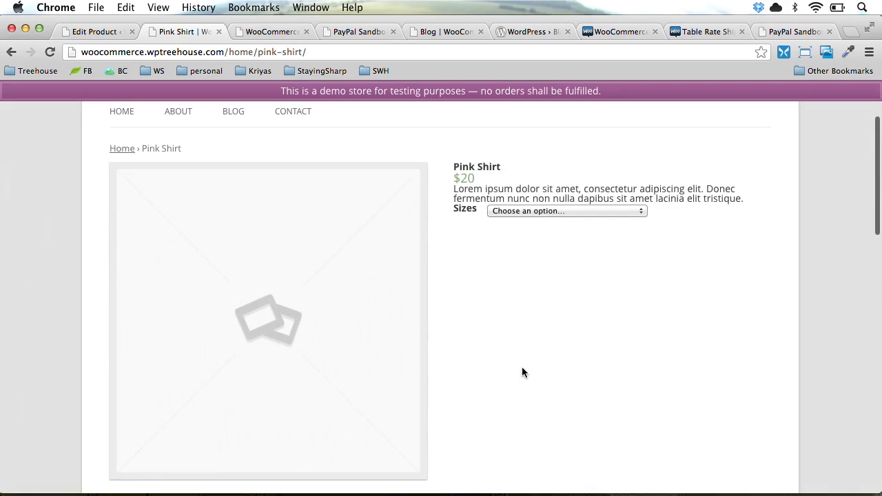
scroll(521, 372, down, 3)
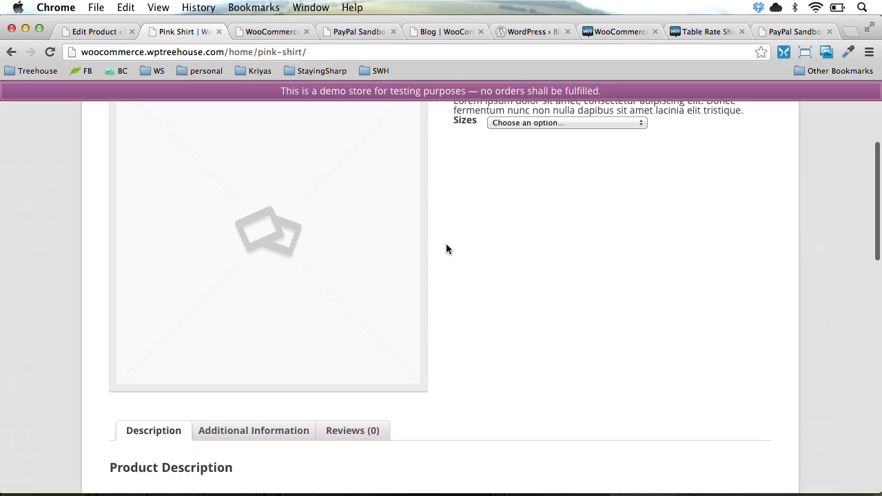
scroll(446, 244, up, 5)
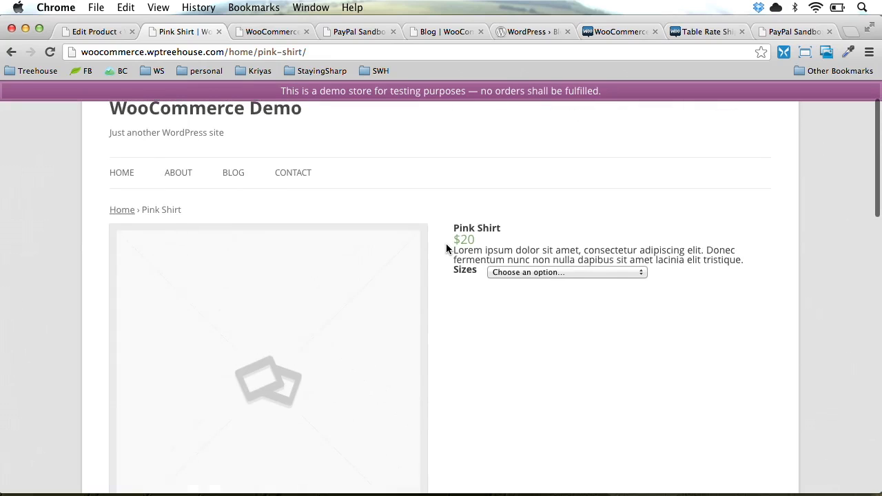
Add a Medium Pink Shirt to the cart, view the $20 cart, and return to the product editor
click(532, 272)
click(518, 304)
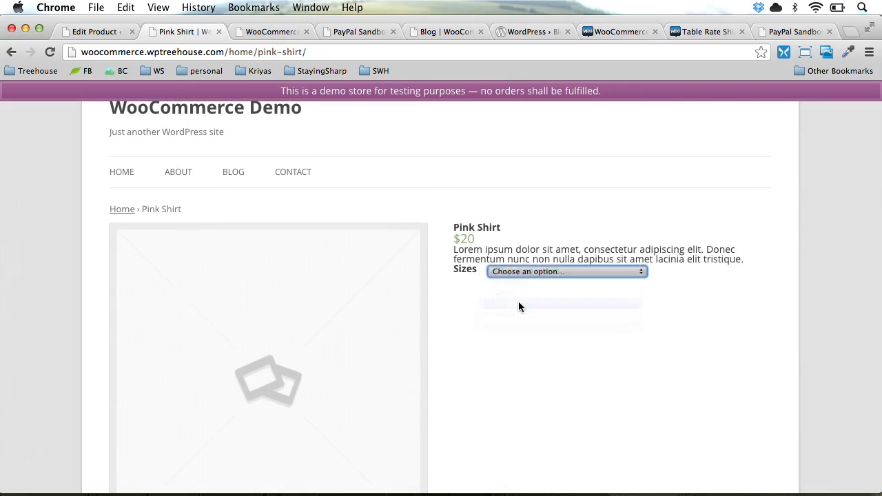
click(522, 311)
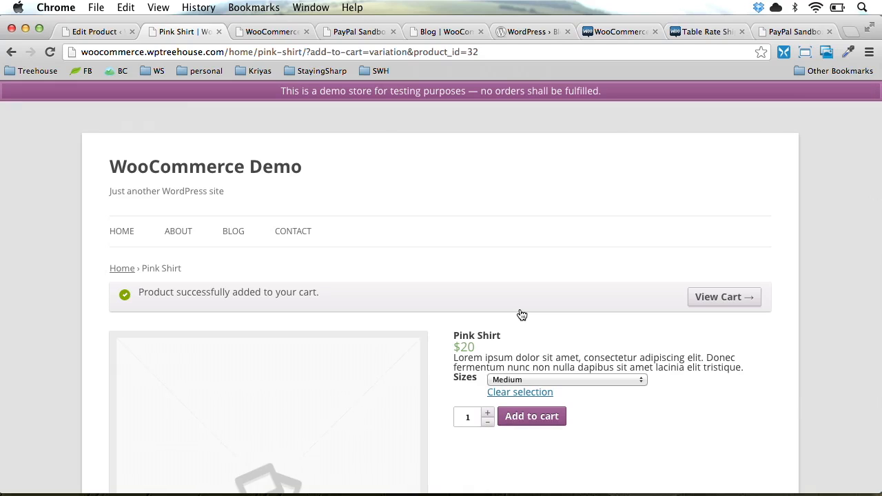
click(731, 297)
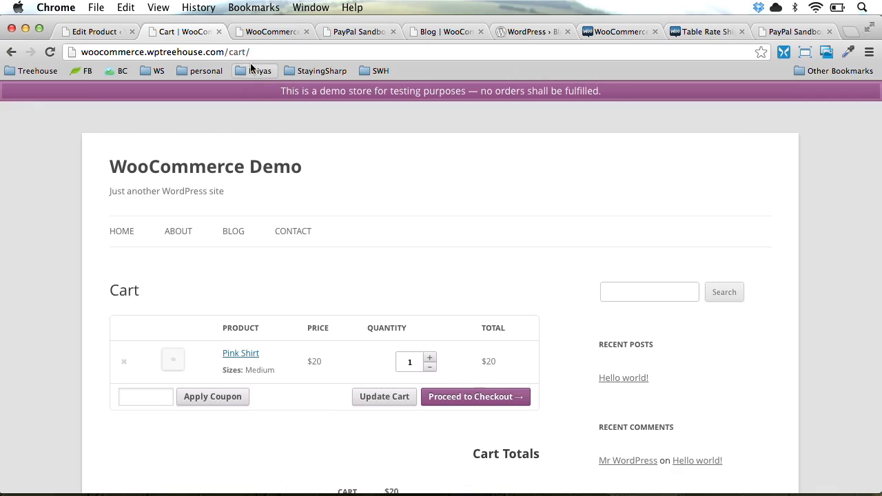
click(95, 32)
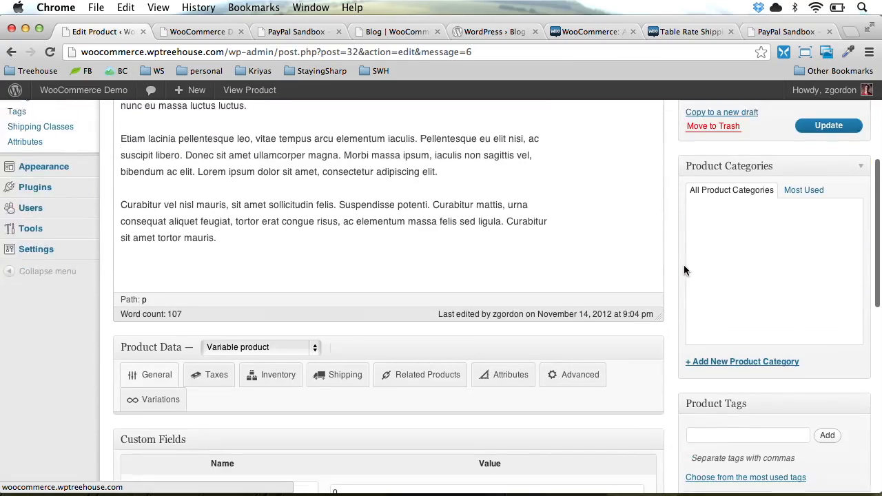
scroll(683, 266, down, 5)
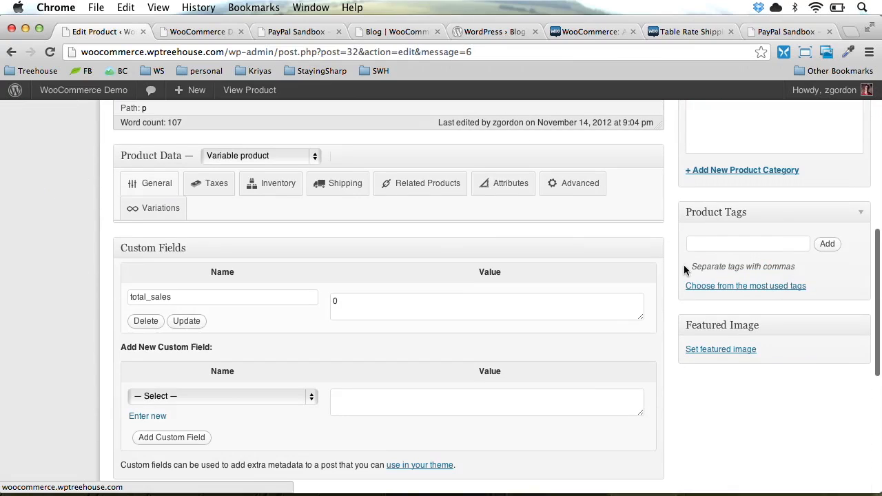
Upload allison-front.jpg as the Pink Shirt's full-size featured image and update the product
click(713, 352)
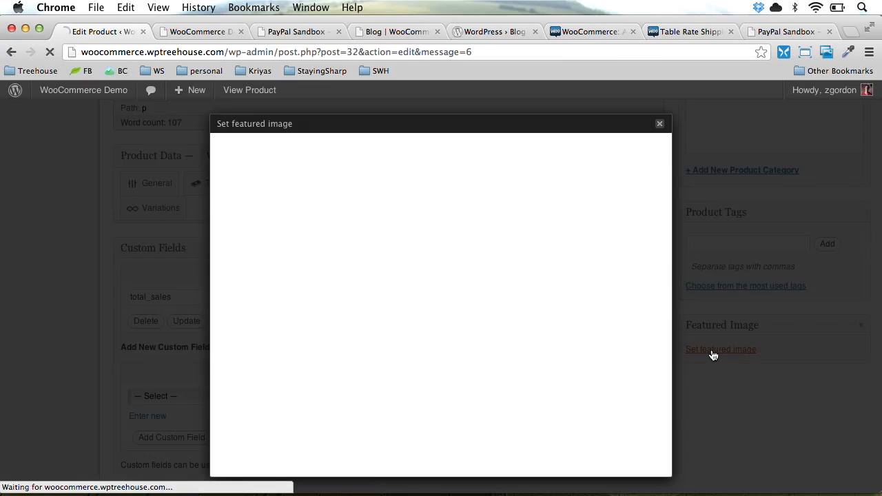
click(430, 288)
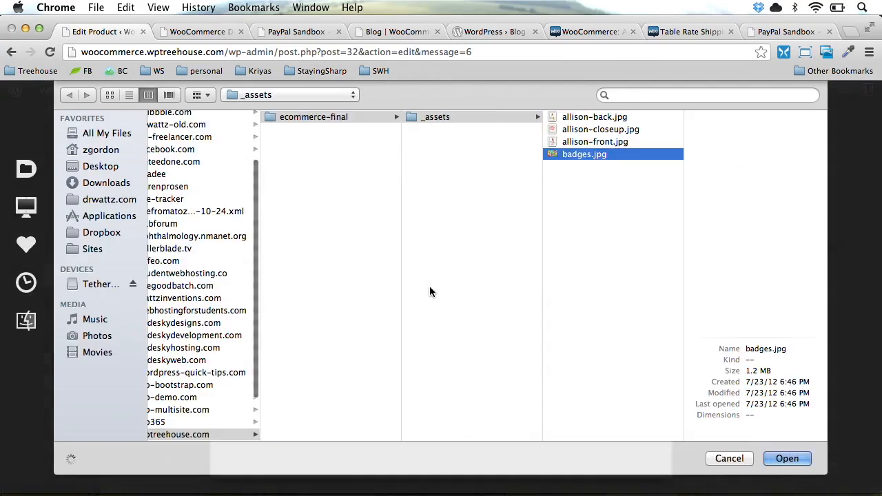
key(Up)
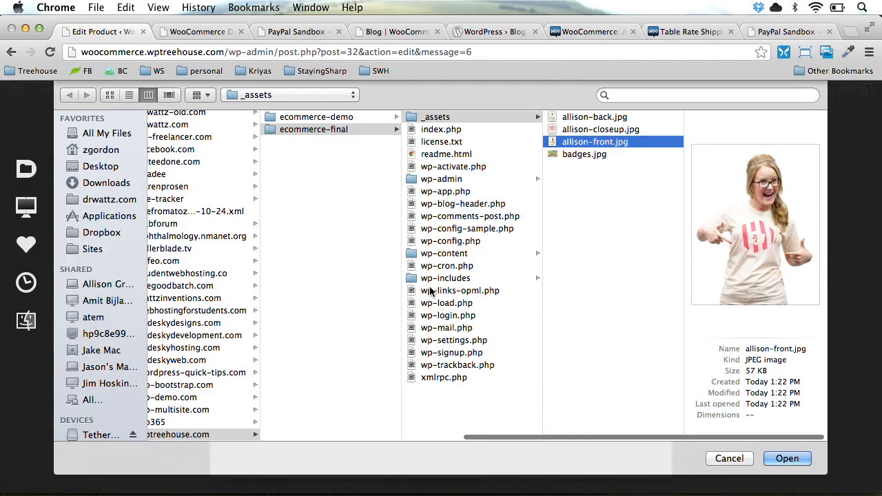
key(Return)
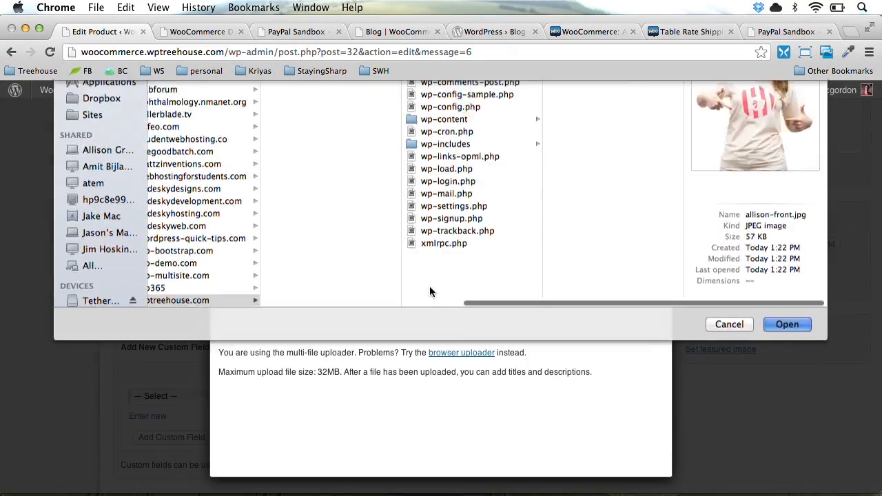
scroll(431, 293, down, 10)
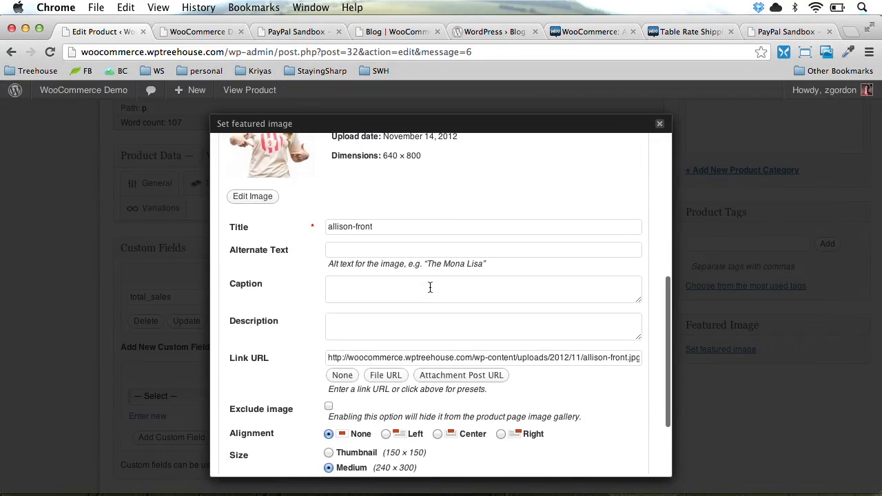
click(363, 394)
click(443, 417)
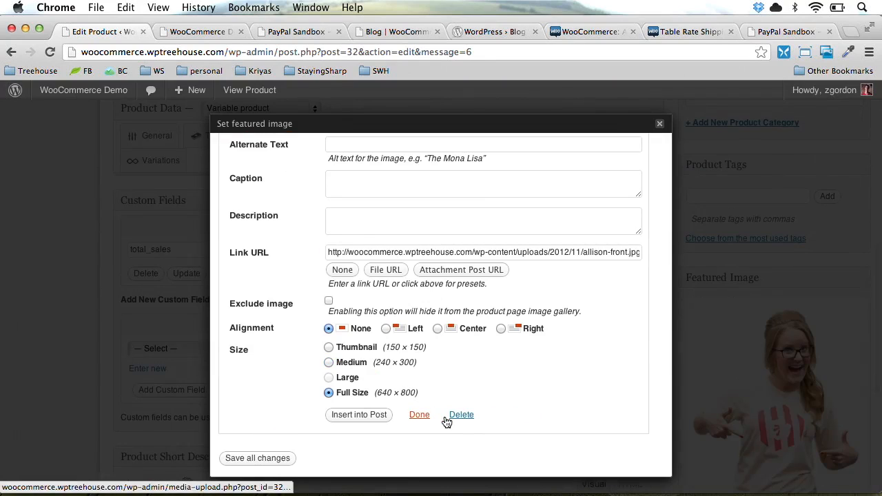
click(267, 460)
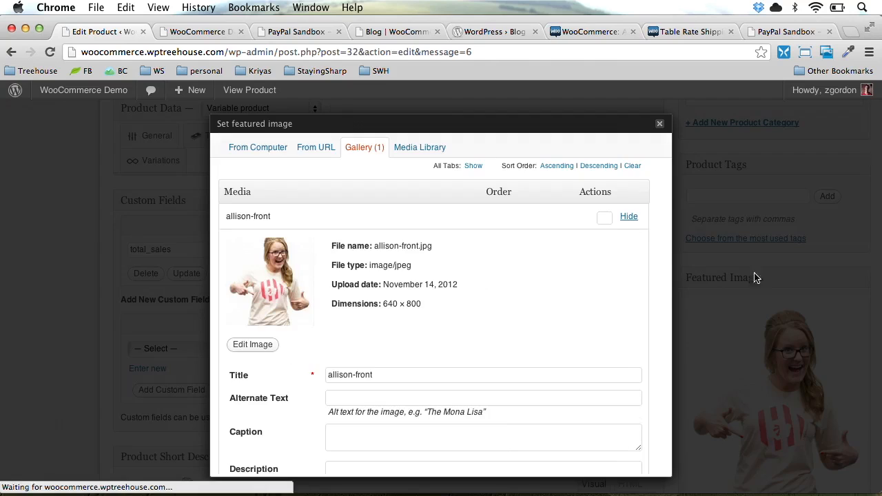
scroll(793, 289, up, 5)
click(659, 128)
click(824, 153)
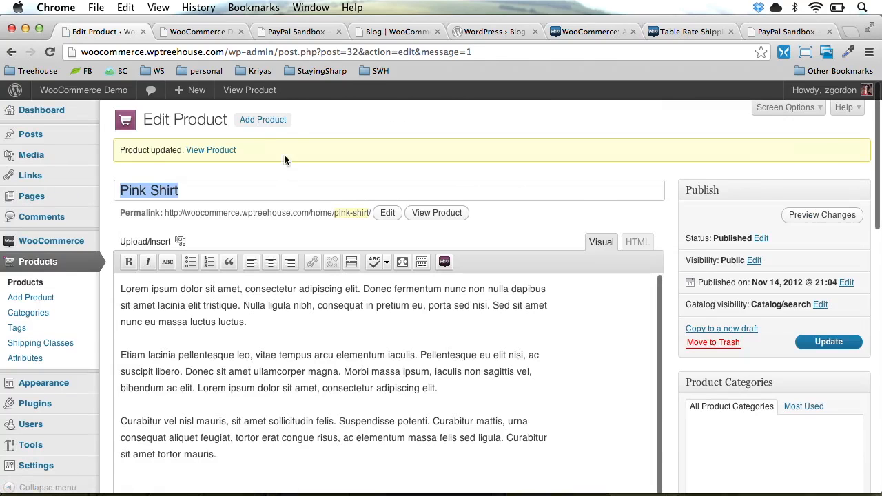
View the Pink Shirt's storefront page to check the new photo, then return to the editor
click(209, 152)
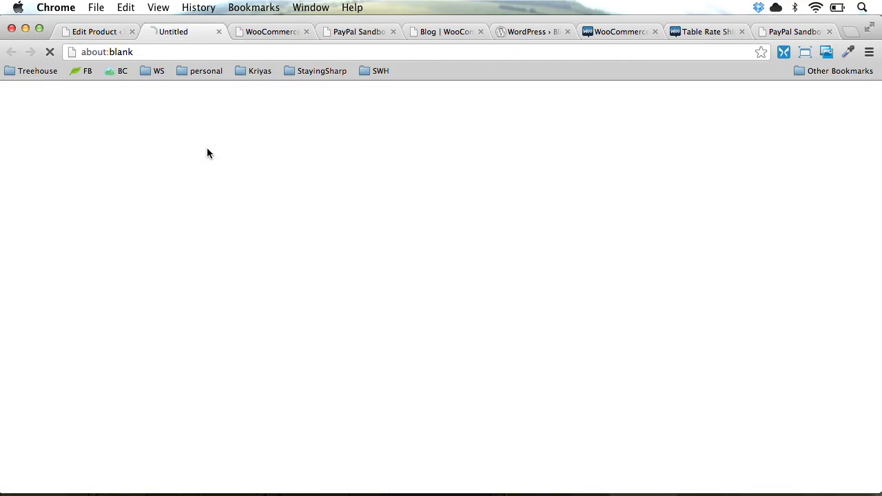
scroll(464, 315, down, 3)
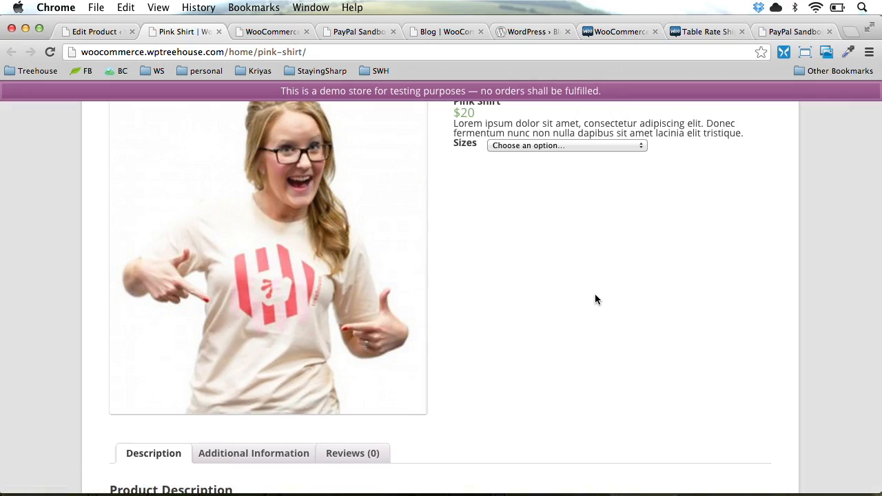
key(super+alt+Left)
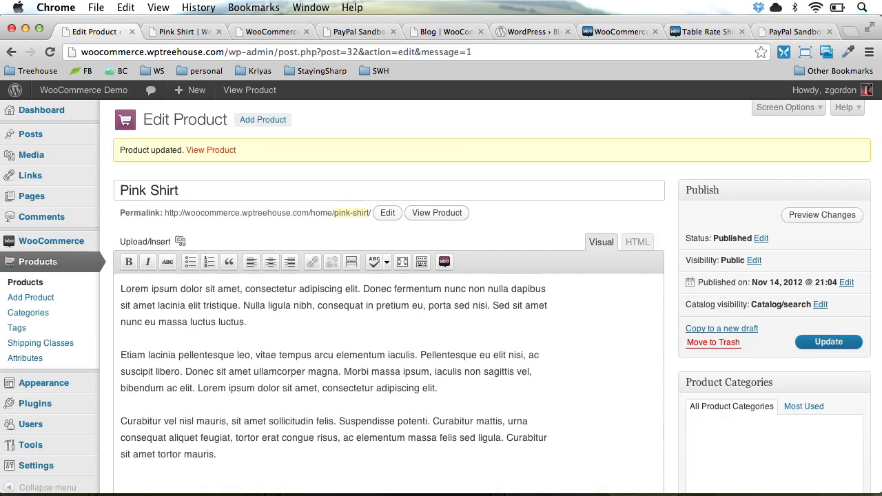
scroll(692, 374, down, 10)
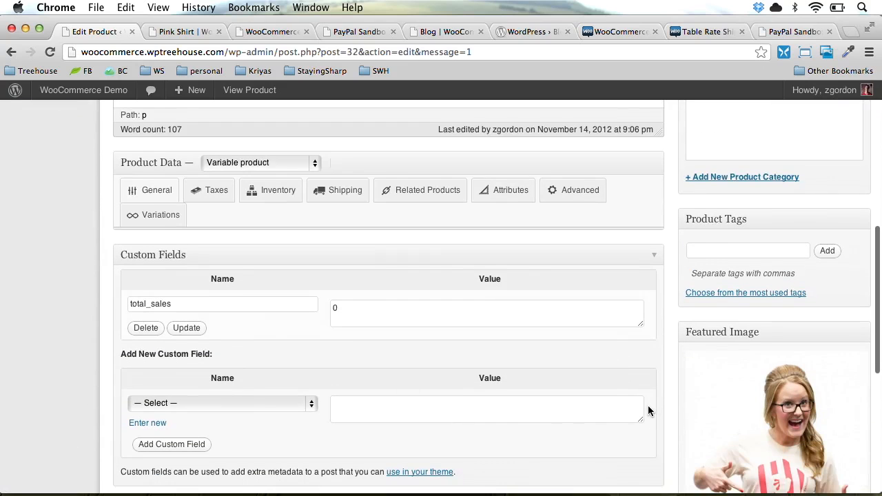
scroll(647, 409, up, 10)
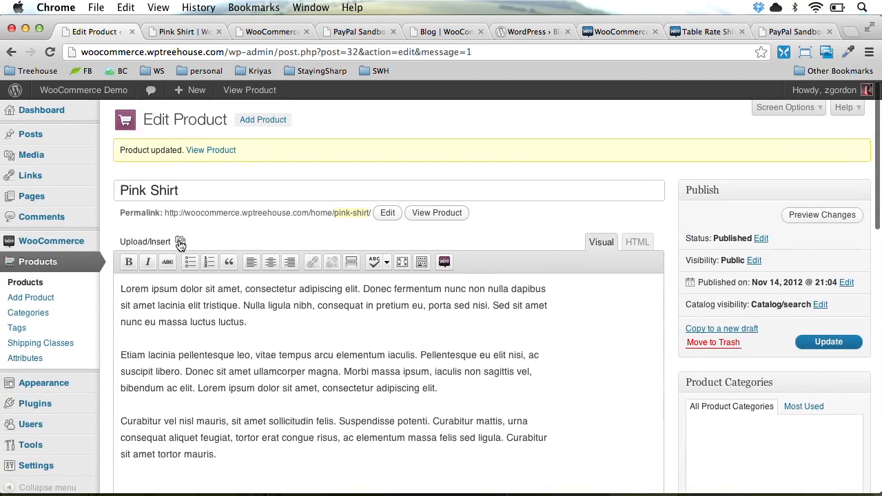
Upload allison-closeup.jpg and allison-back.jpg to the product gallery and update the Pink Shirt
click(179, 241)
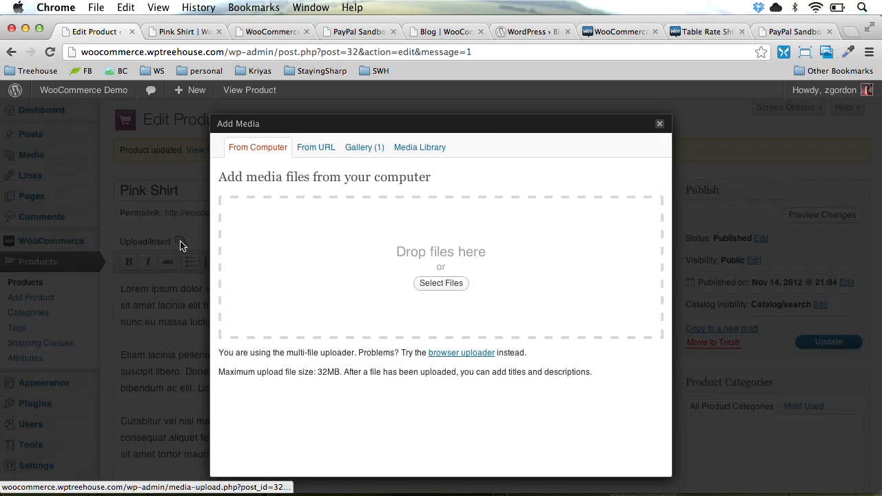
click(460, 290)
key(Up)
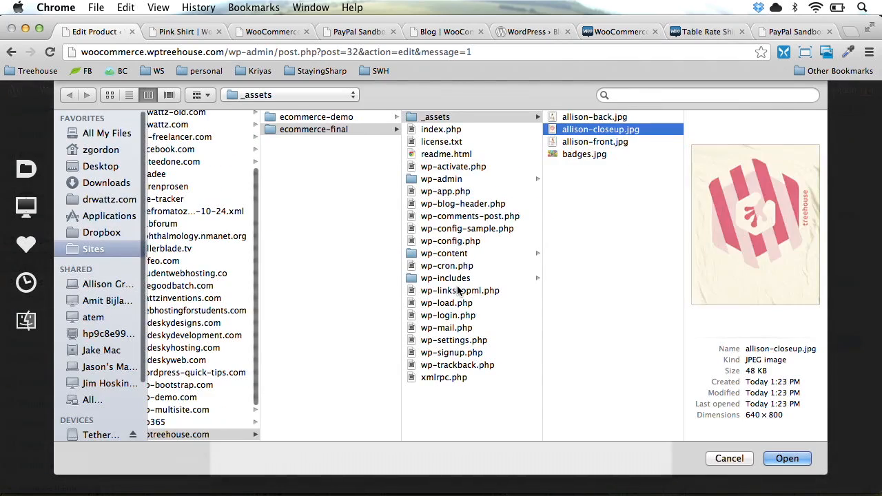
key(shift+Up)
key(Return)
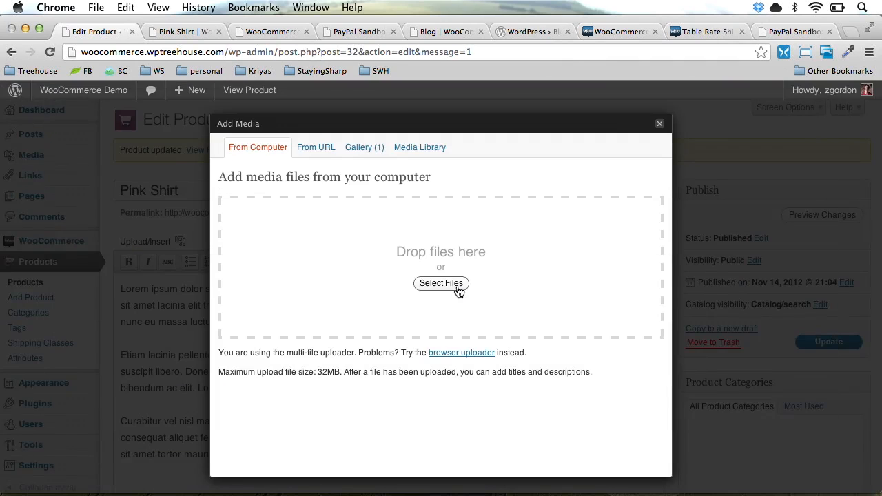
scroll(412, 327, down, 2)
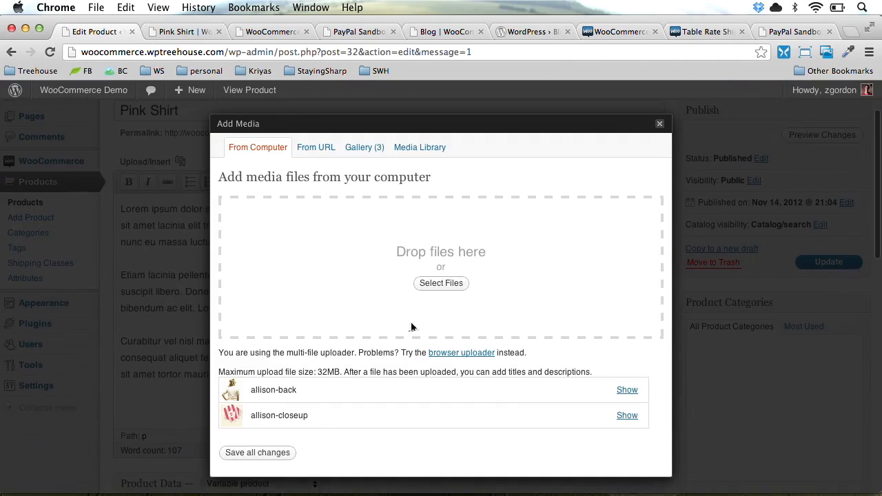
click(270, 454)
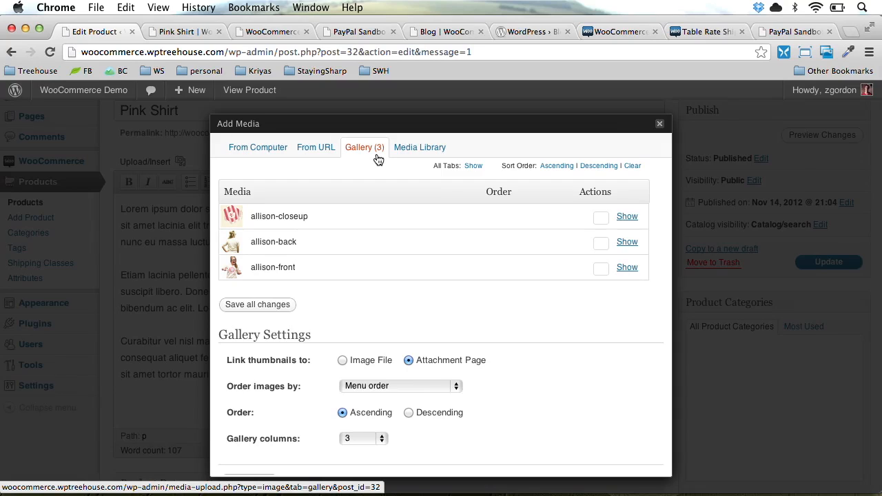
click(661, 125)
click(818, 266)
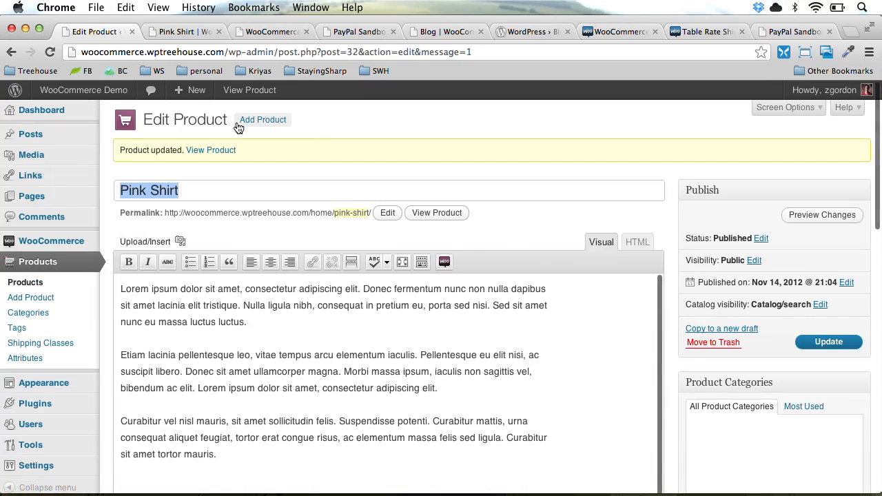
Enlarge the back-view and close-up gallery photos on the live page, then return to the editor
click(163, 33)
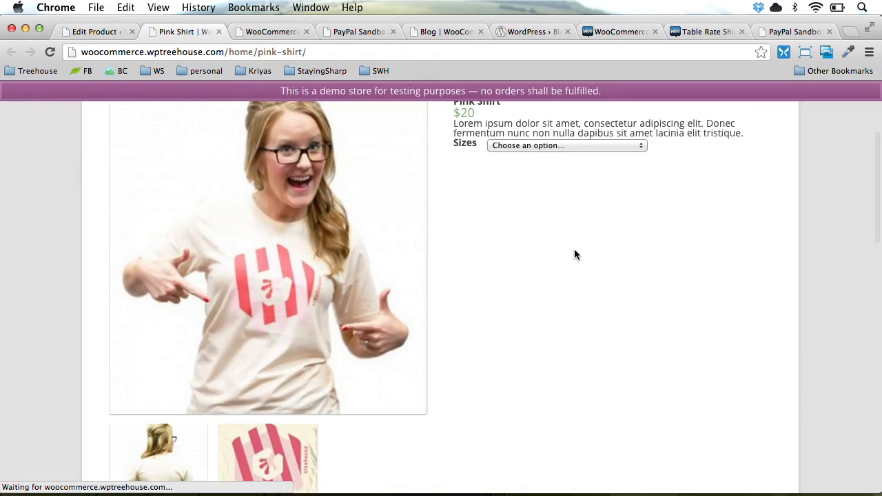
scroll(578, 258, down, 5)
click(173, 312)
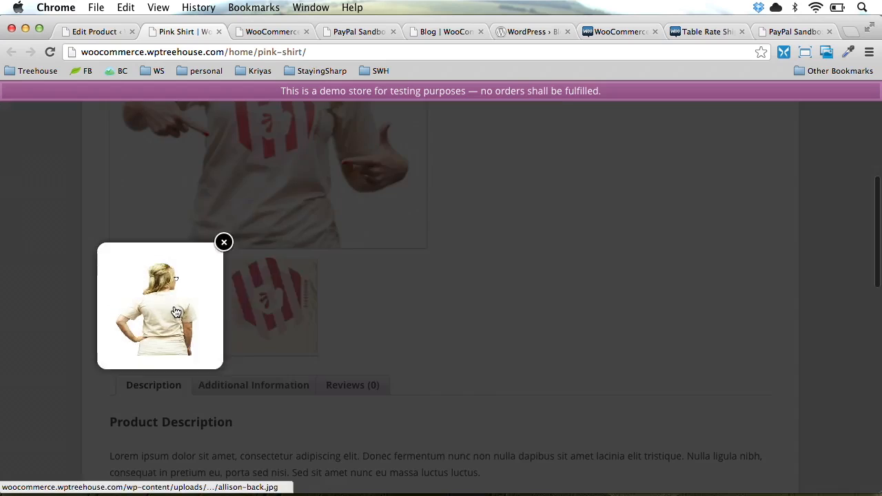
click(241, 322)
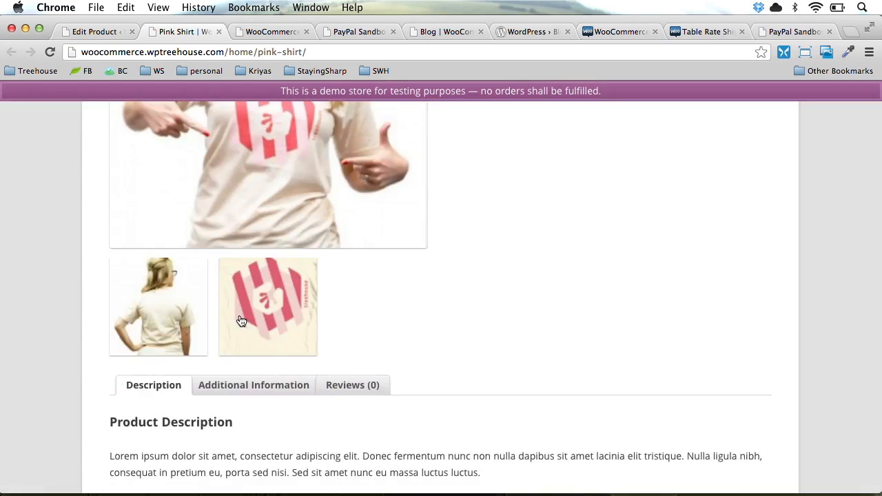
click(239, 319)
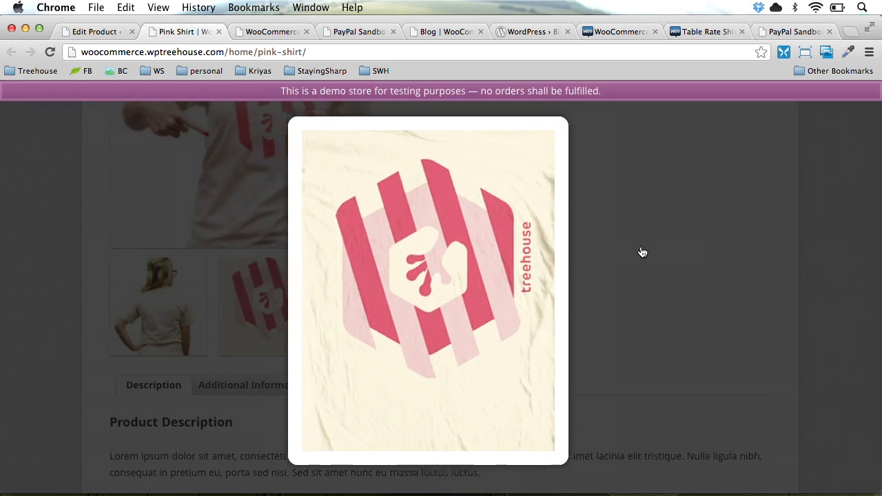
click(640, 252)
scroll(640, 251, up, 10)
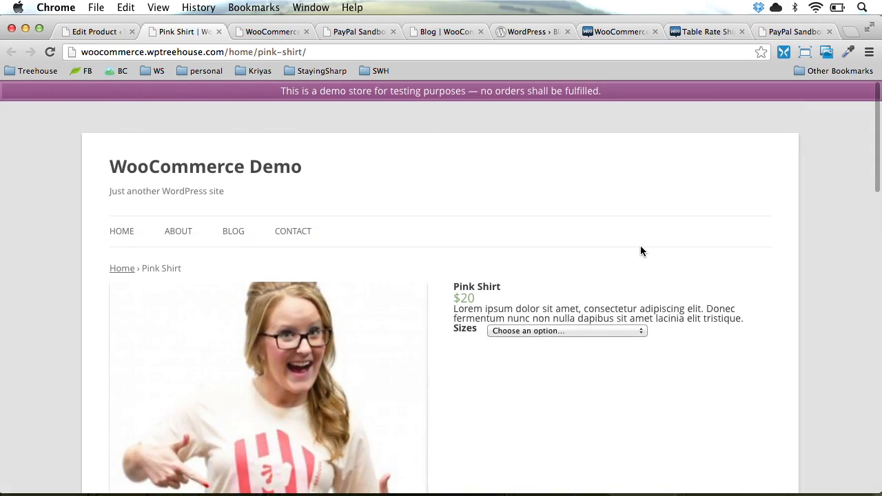
click(107, 33)
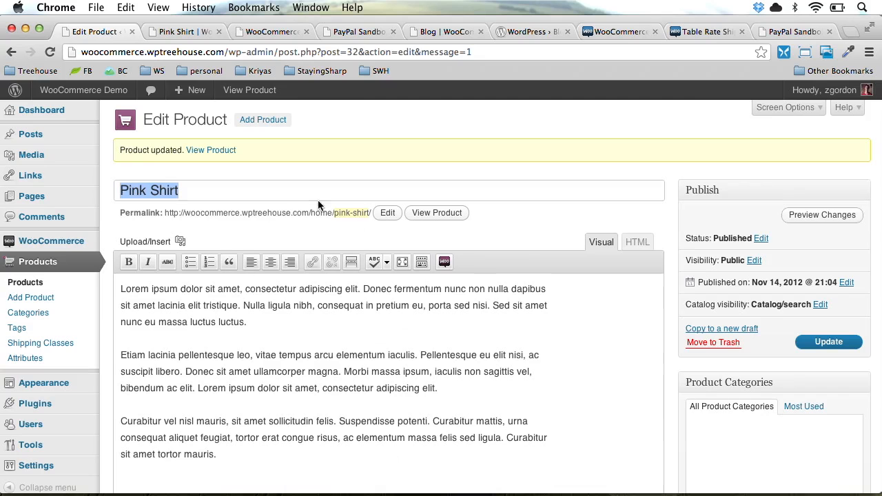
Delete allison-back.jpg from the Pink Shirt's gallery images
click(181, 241)
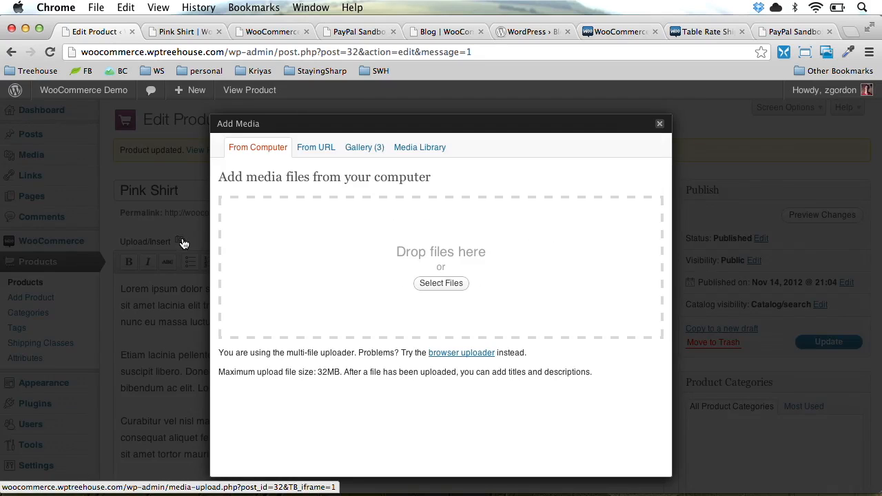
click(374, 148)
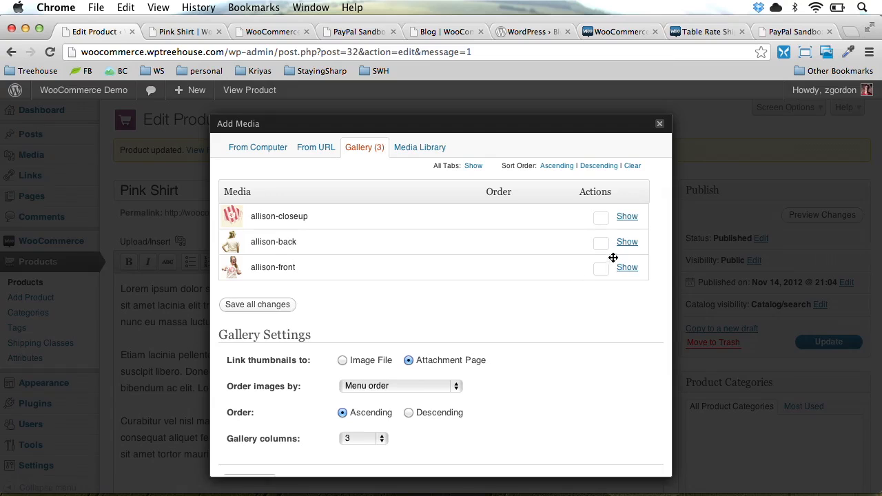
click(627, 242)
scroll(479, 337, down, 5)
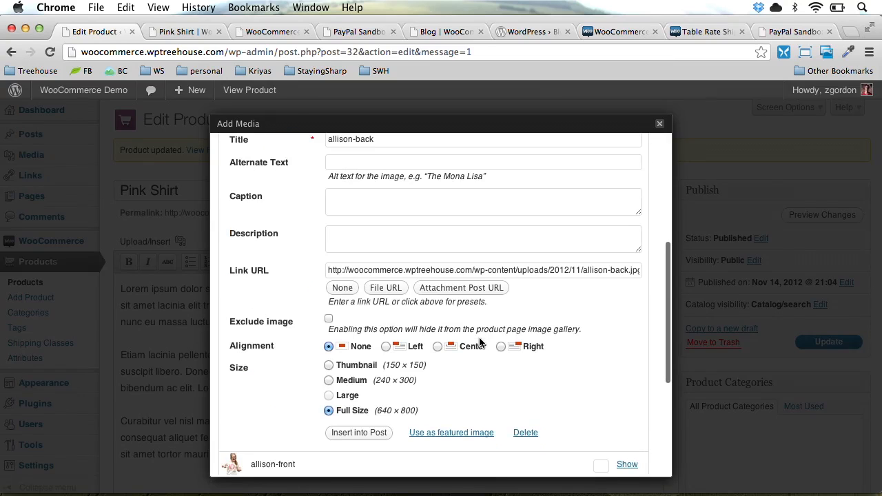
click(526, 432)
scroll(429, 446, down, 3)
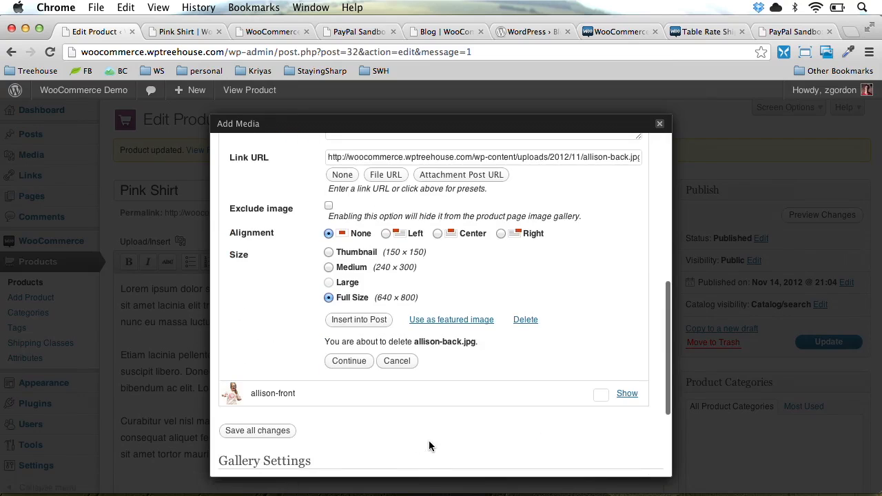
click(354, 361)
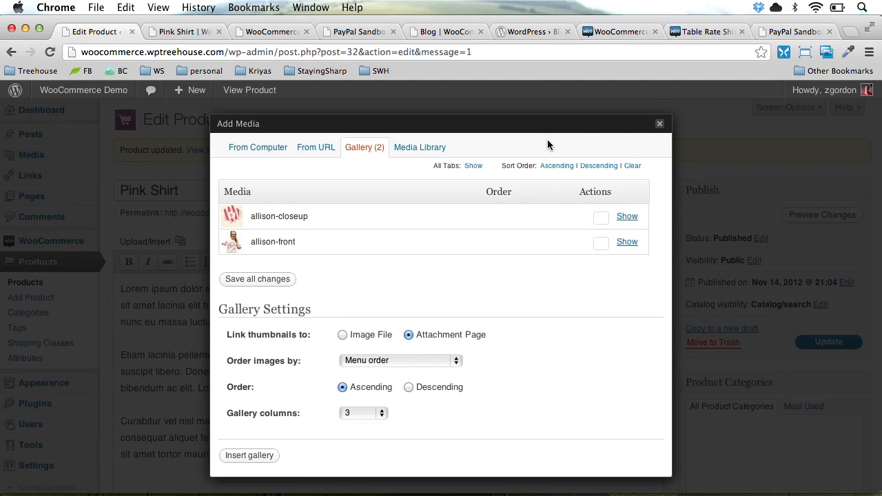
Update the Pink Shirt and reload its storefront product page
click(659, 123)
click(828, 343)
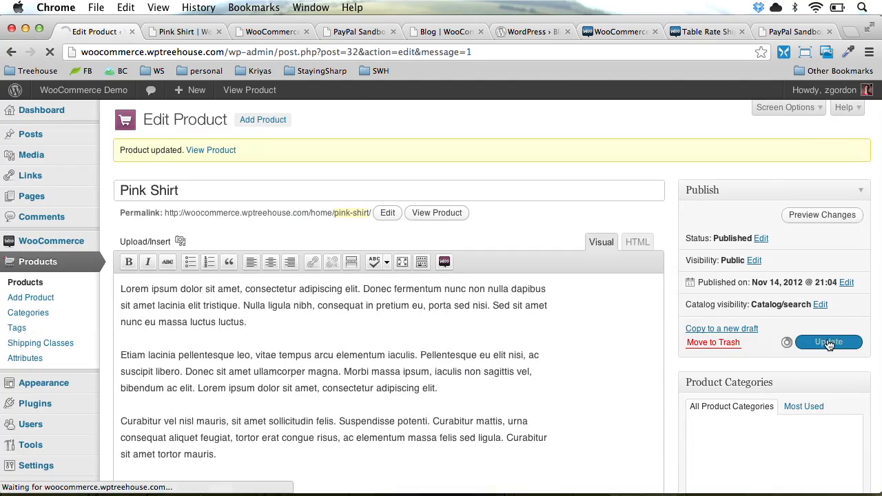
key(ctrl+Tab)
key(super+r)
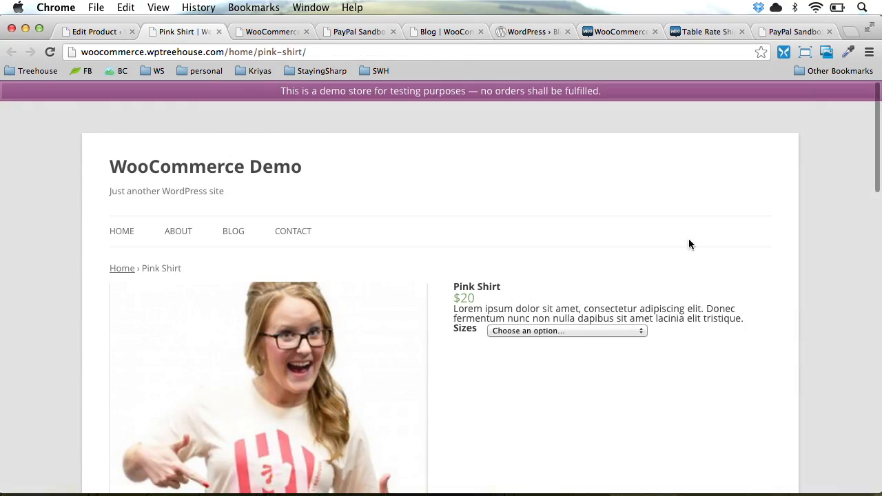
Scroll the live Pink Shirt page and open its size list without choosing a size
scroll(599, 325, down, 5)
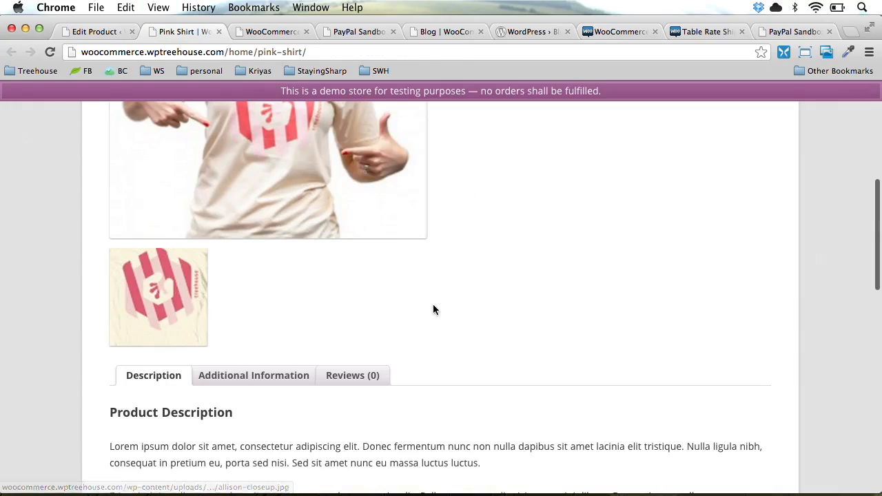
scroll(436, 309, up, 2)
scroll(437, 309, up, 2)
scroll(436, 309, down, 6)
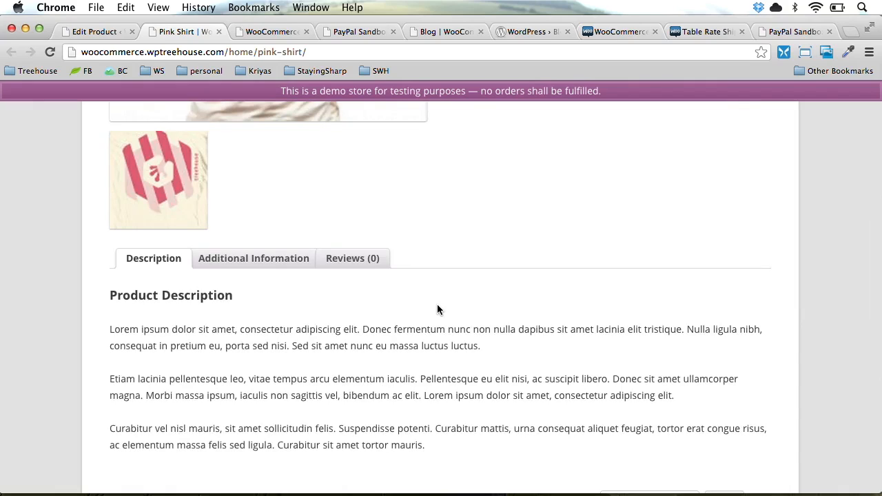
scroll(437, 309, up, 6)
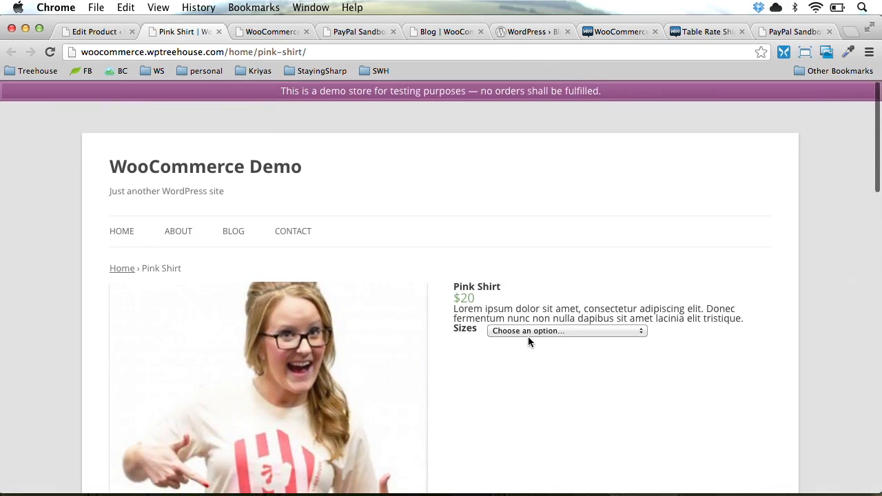
click(518, 334)
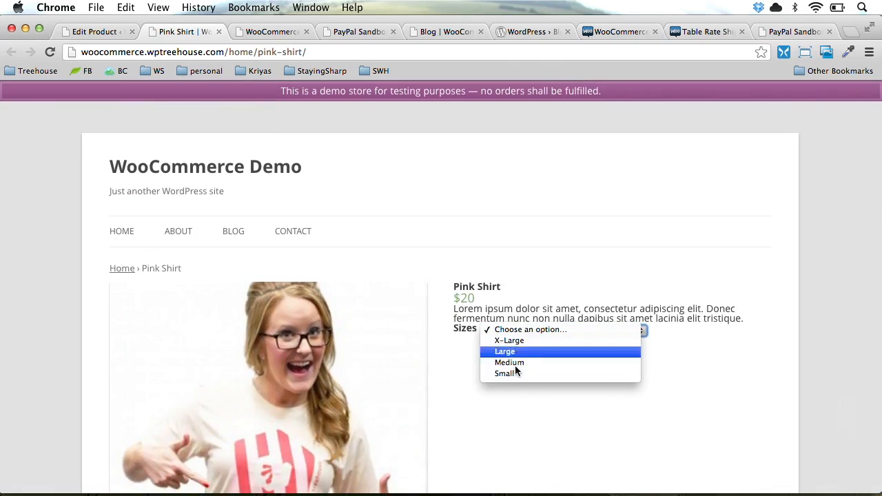
click(570, 255)
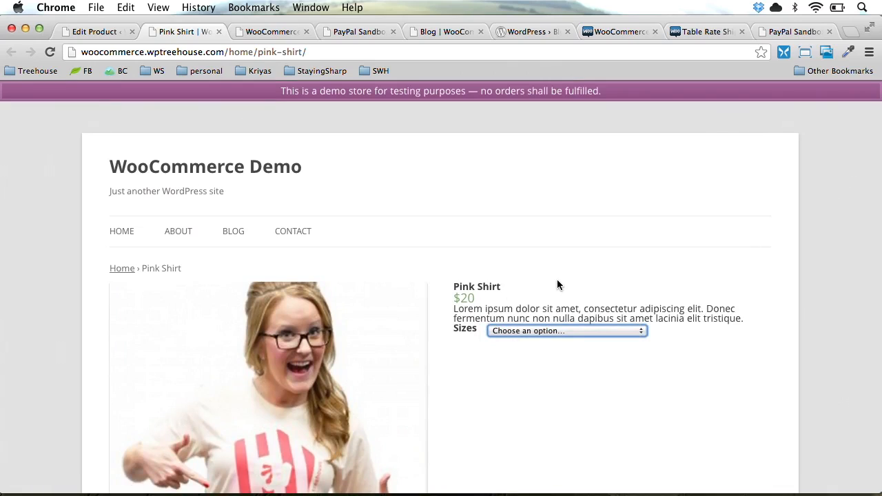
Close the storefront tab and select the first two description paragraphs in the editor
key(super+w)
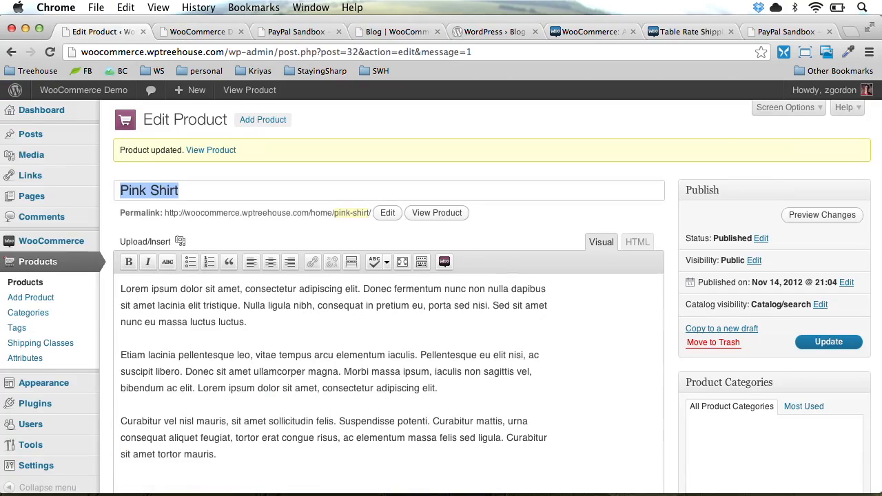
triple_click(323, 301)
drag(323, 301, 323, 386)
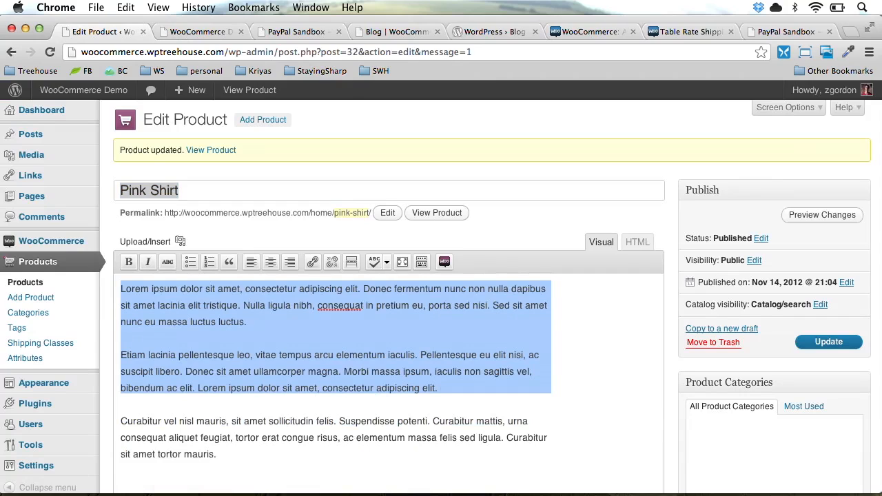
Create a new product titled Badge Poster and move into its description editor
click(76, 299)
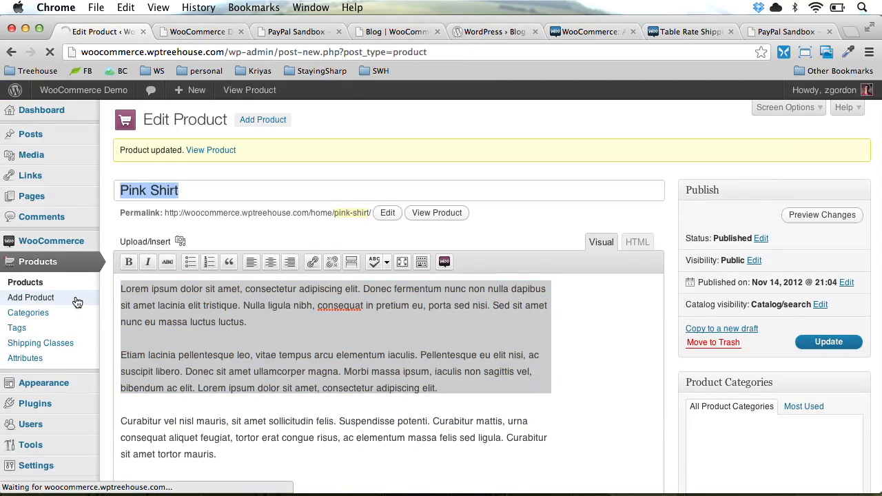
text(Poster)
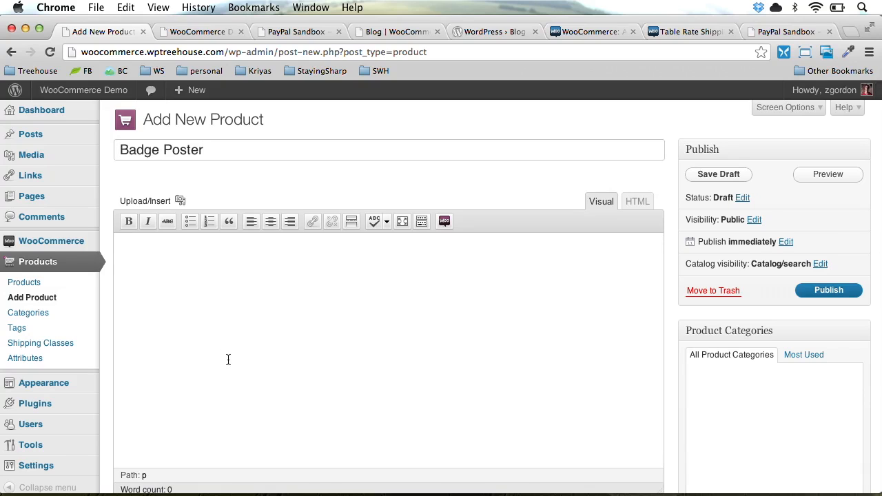
click(228, 359)
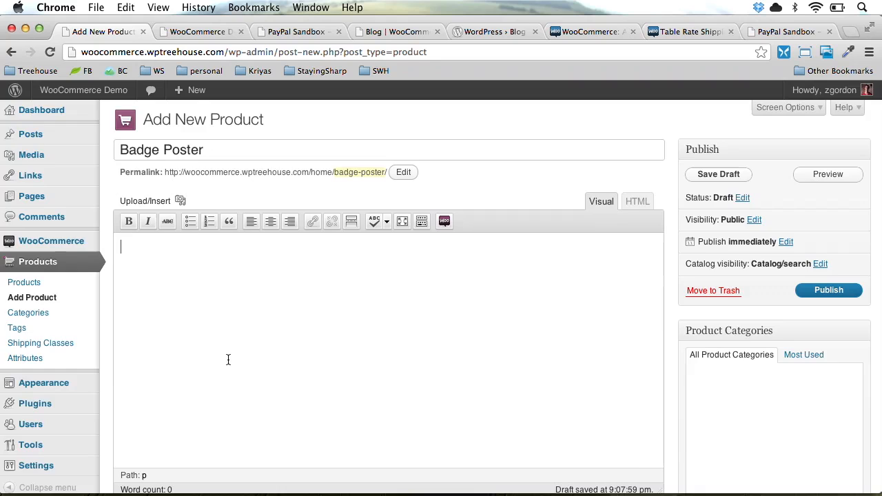
scroll(228, 361, down, 5)
Keep the Badge Poster a simple product with regular price 25 and sale price 15
scroll(228, 362, down, 5)
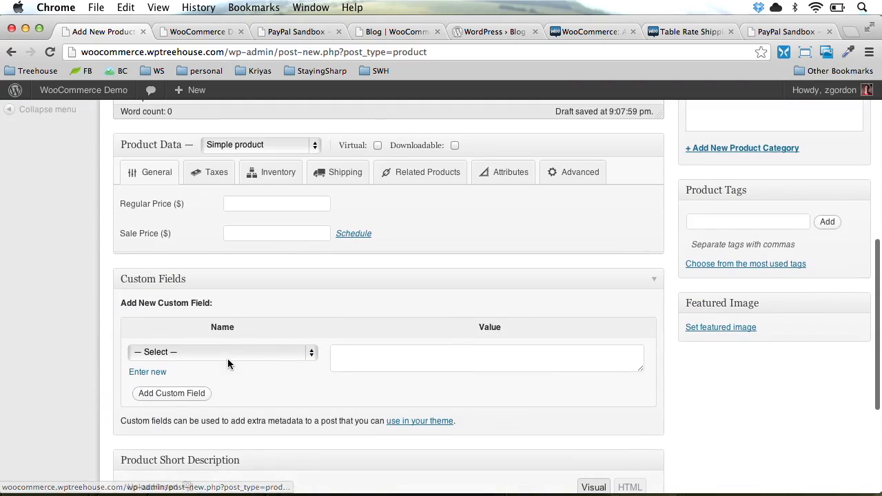
click(254, 147)
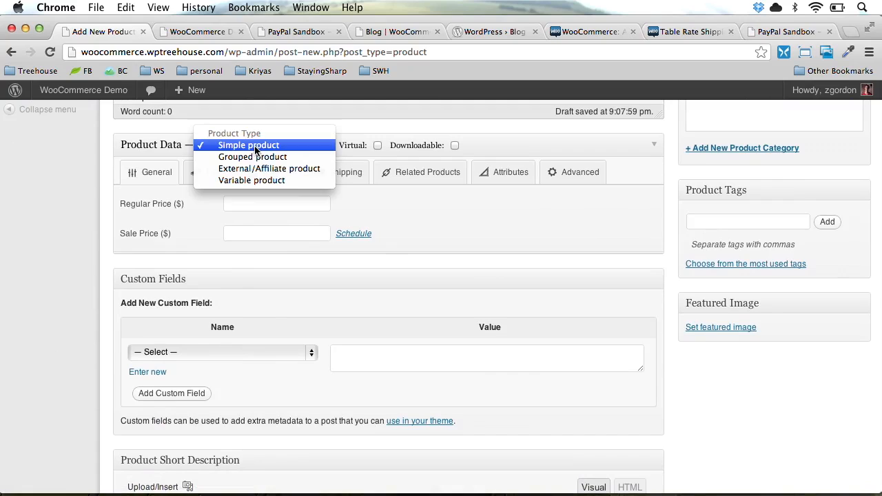
click(255, 146)
click(255, 204)
text(25)
click(263, 230)
text(1)
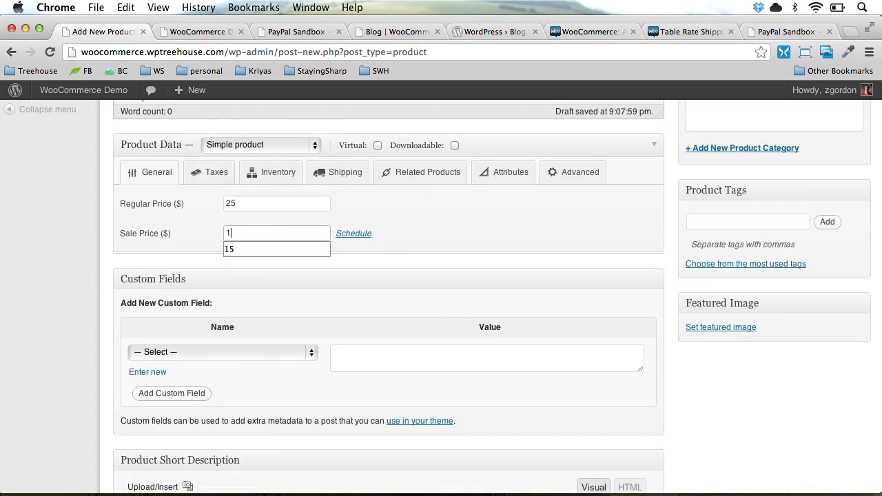
text(5)
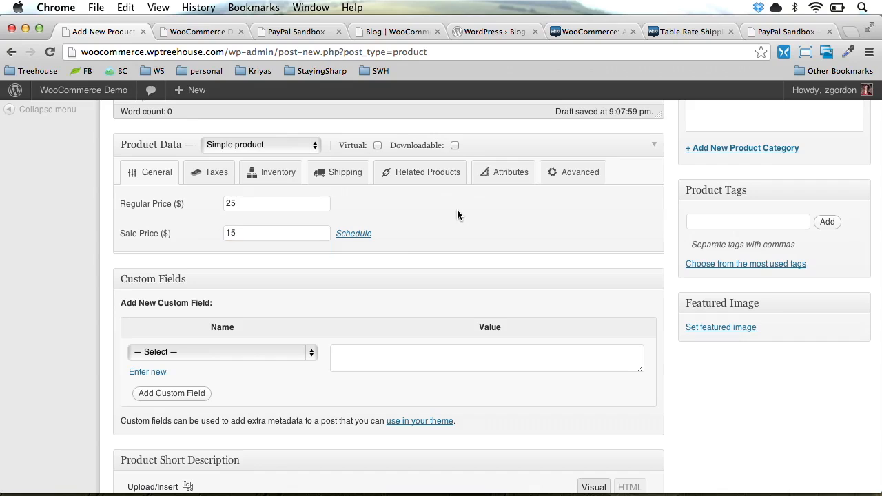
Schedule the sale to end on 31 December 2012
click(359, 236)
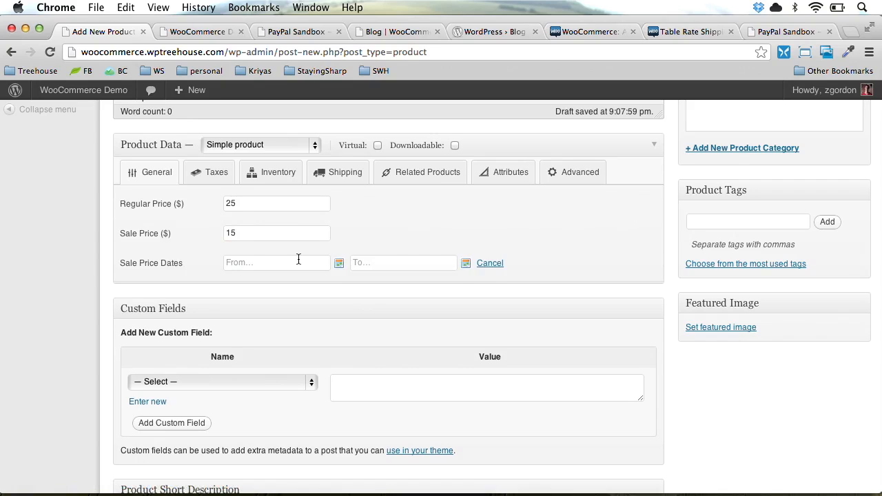
click(466, 263)
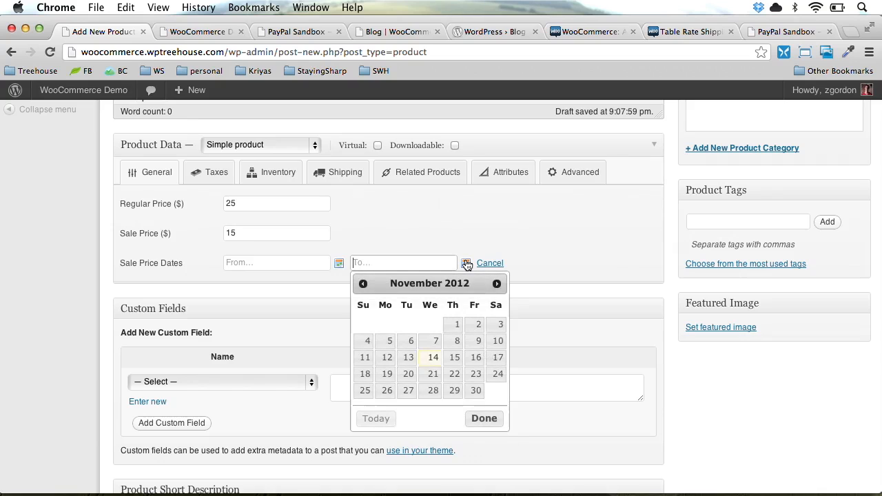
click(496, 284)
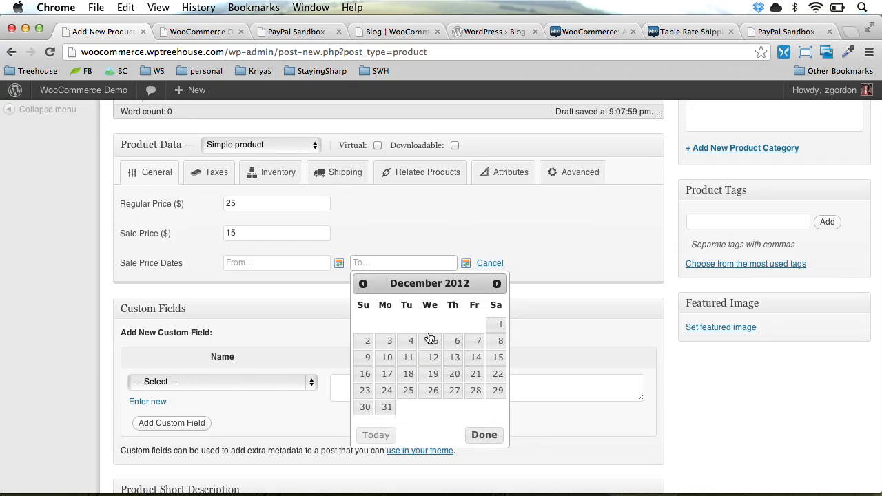
click(387, 407)
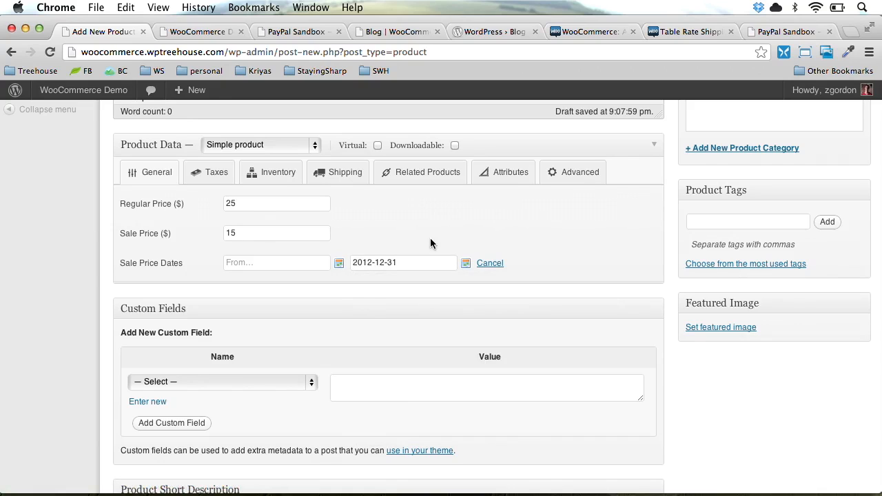
Review the tax, stock, shipping, linked products, attributes and advanced settings, then return to pricing
click(221, 175)
click(272, 180)
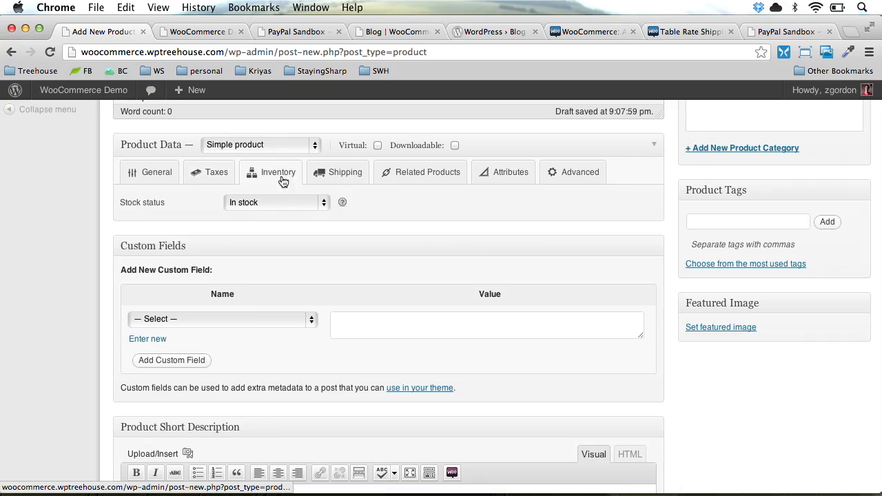
click(330, 177)
click(386, 174)
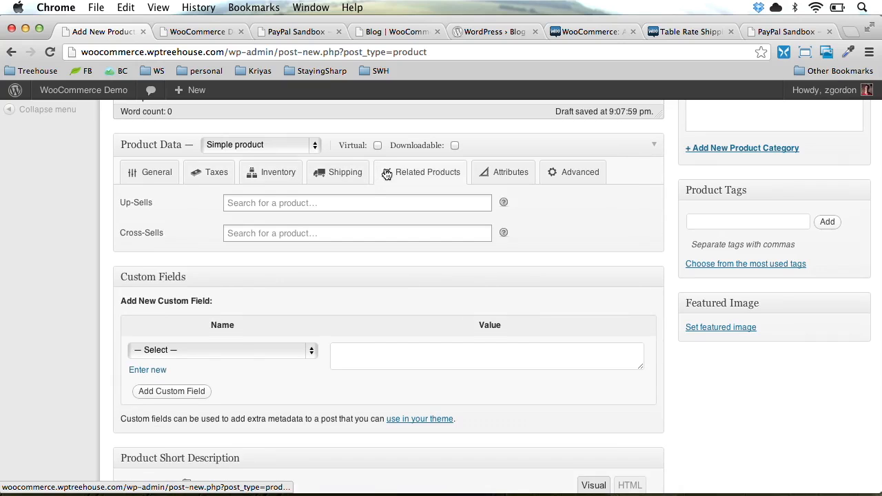
click(508, 178)
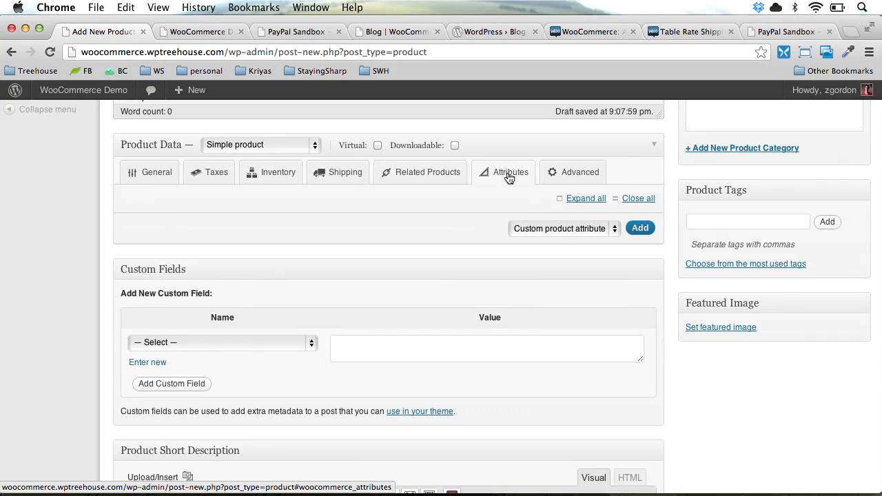
click(569, 178)
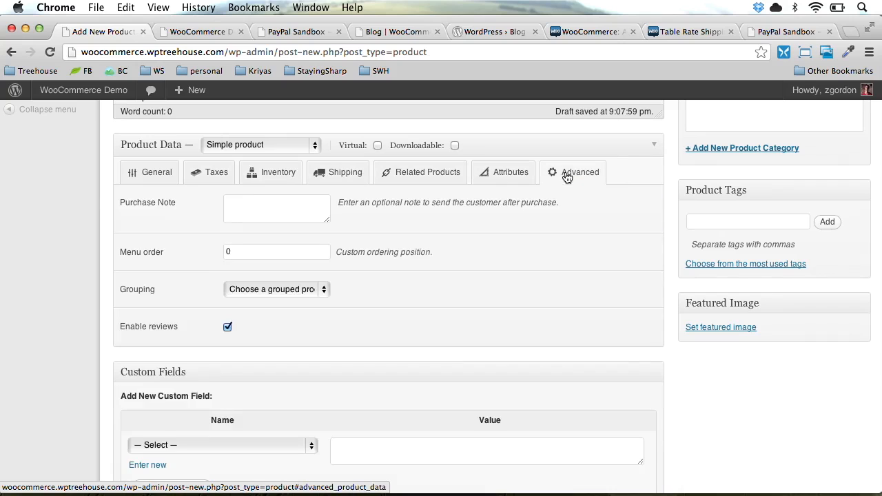
click(136, 178)
scroll(80, 324, down, 8)
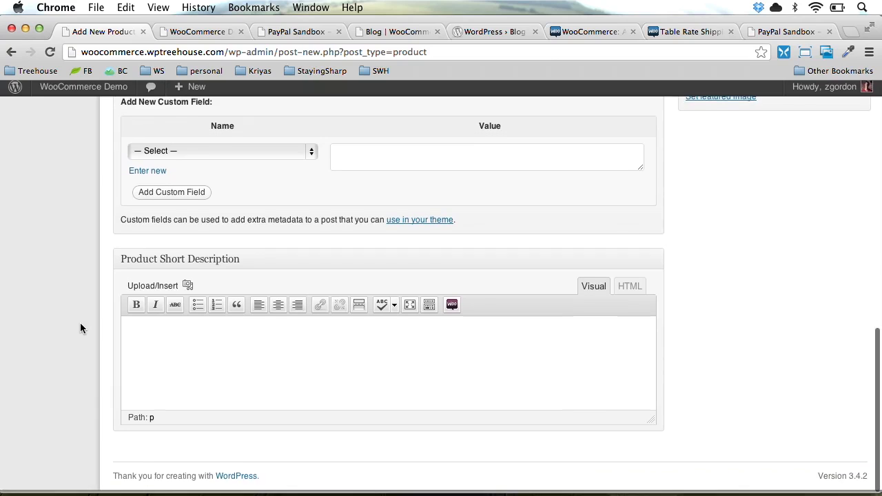
Paste the lorem ipsum text into the short description, keeping only the first paragraph
click(169, 355)
text(Etiam lacinia pellentesque leo, vitae tempus arcu elementum iaculis. Pellentesque eu elit nisi, ac suscipit libero. Donec sit amet ullamcorper magna. Morbi massa ipsum, iaculis non sagittis vel, bibendum ac elit. Lorem ipsum dolor sit amet, consectetur adipiscing elit.)
scroll(178, 363, up, 3)
key(shift+super+Down)
key(BackSpace)
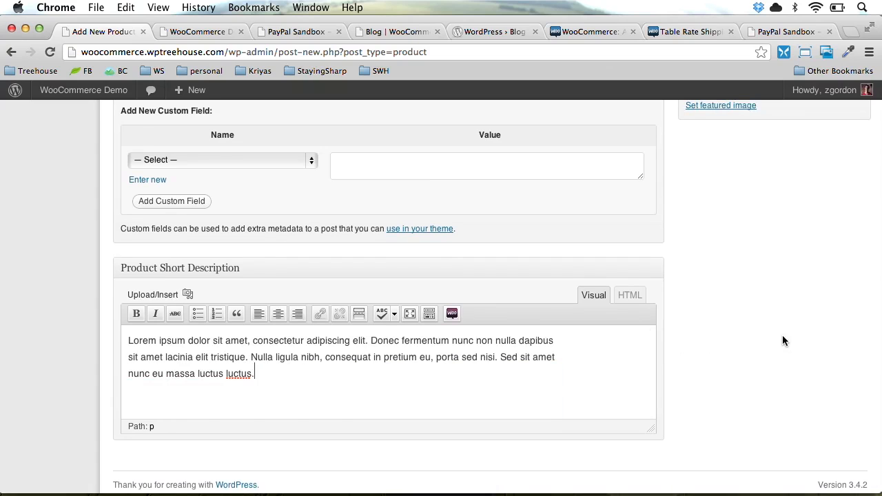
scroll(782, 335, up, 10)
scroll(782, 337, down, 5)
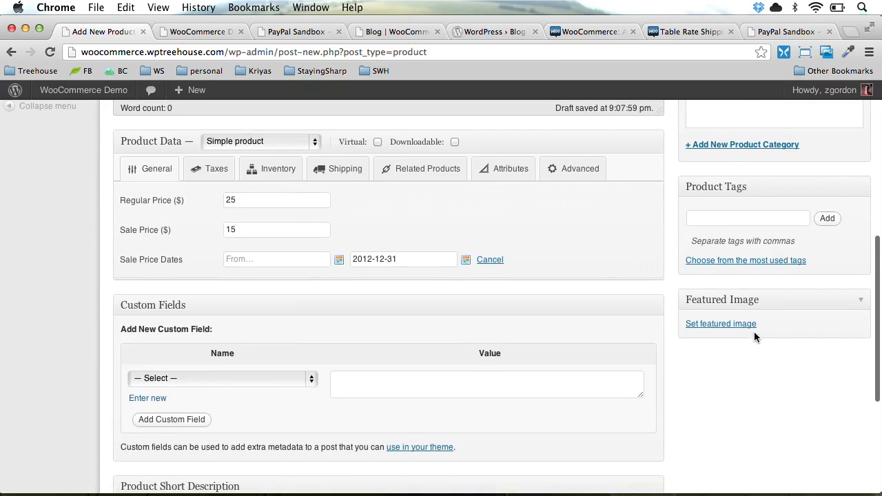
Upload badges.jpg and set it as the Badge Poster's featured image
click(743, 324)
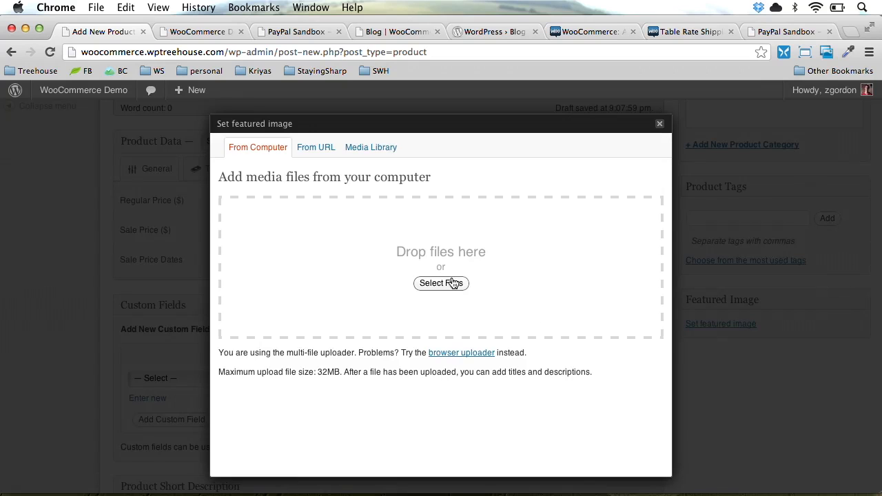
click(452, 283)
key(Down)
key(Down)
key(Down)
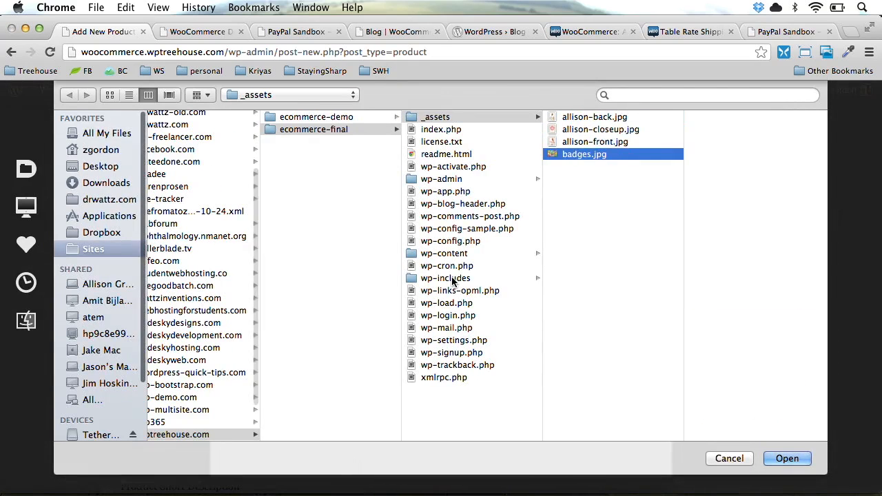
key(Return)
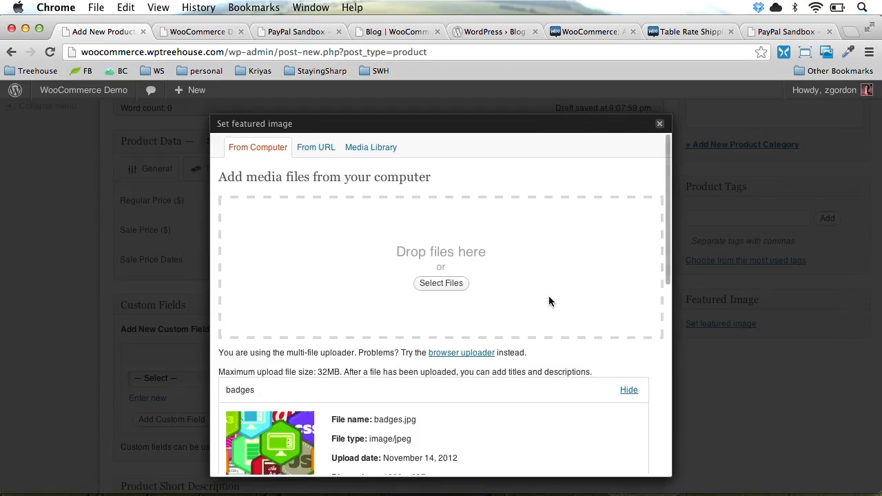
scroll(548, 301, down, 10)
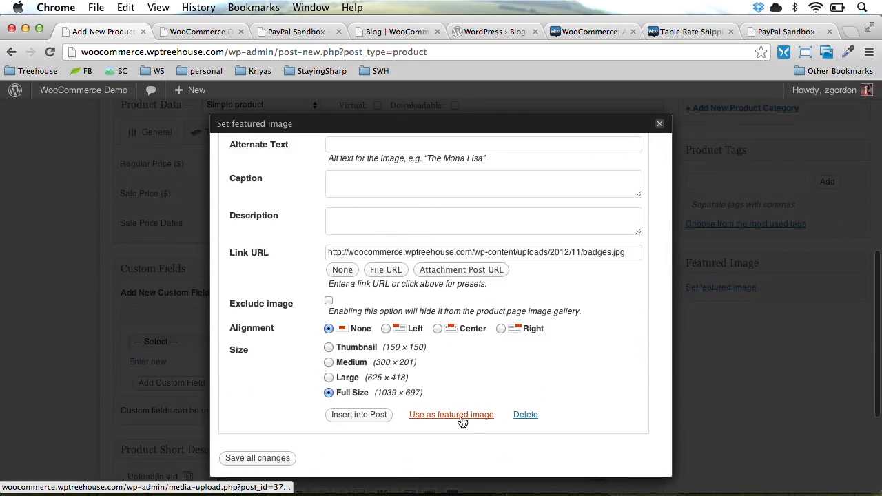
click(462, 416)
click(258, 460)
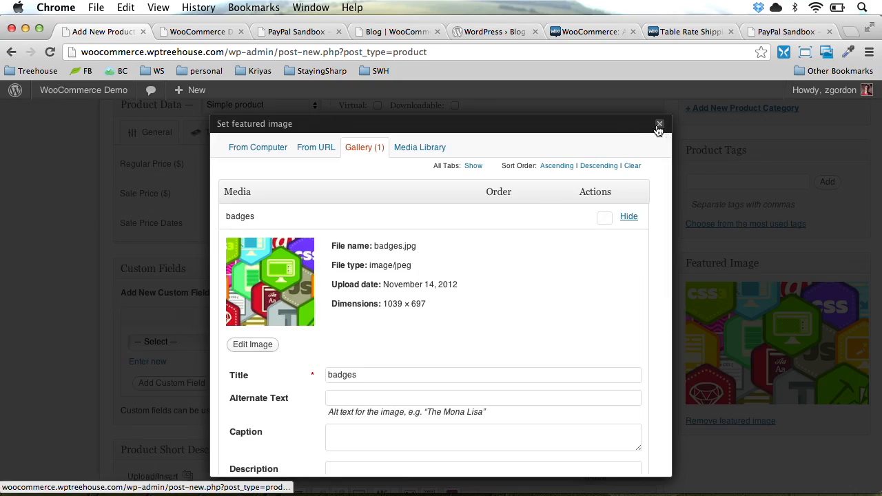
click(658, 125)
scroll(781, 246, up, 10)
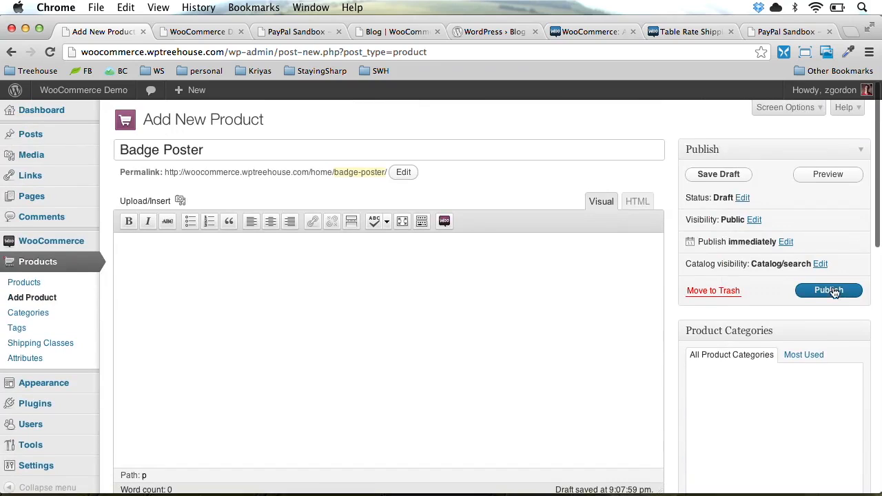
Publish the Badge Poster, close the order email preview tab, and return to the editor
click(828, 290)
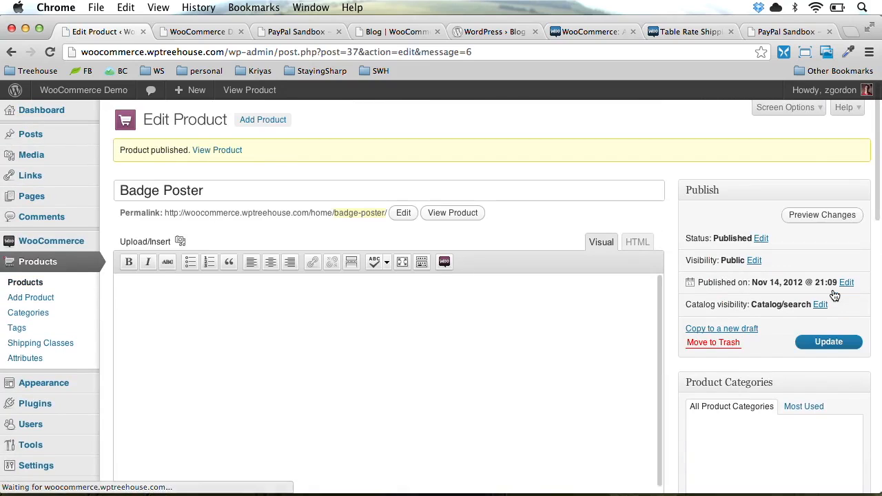
key(ctrl+Tab)
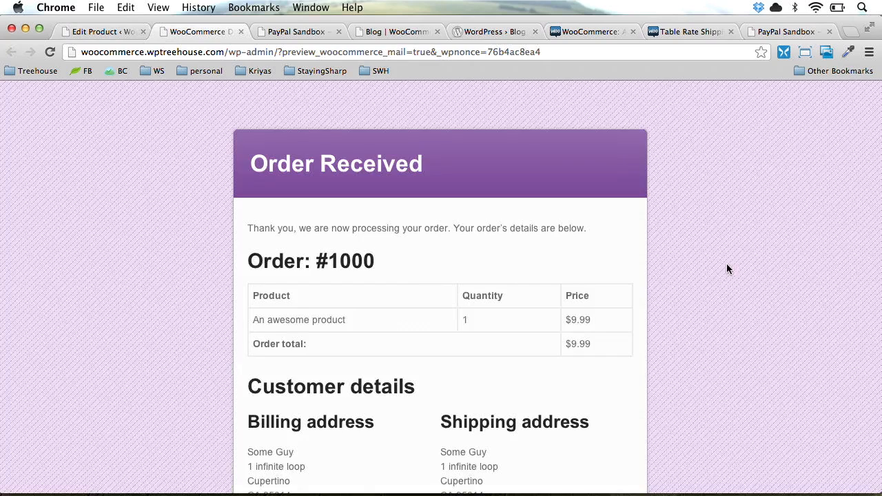
key(super+w)
key(super+alt+Left)
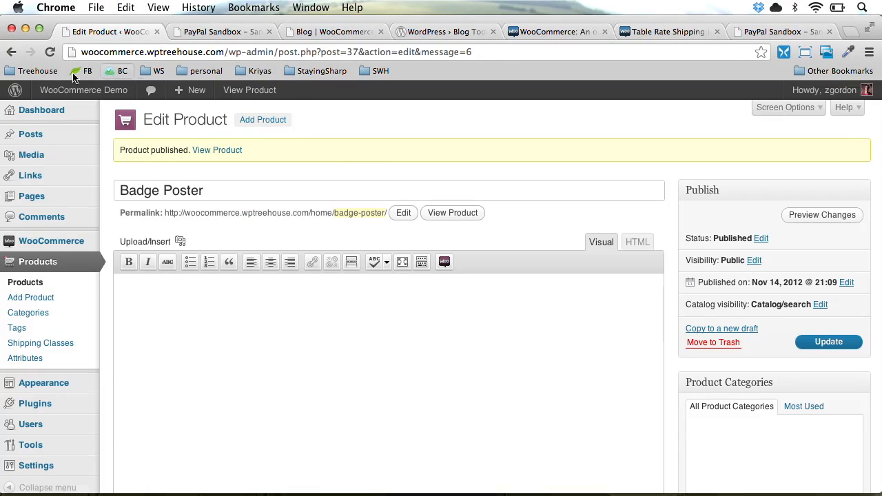
Open the live WooCommerce Demo shop in a new tab and scroll through the product listing
mouse_move(45, 110)
mouse_move(59, 94)
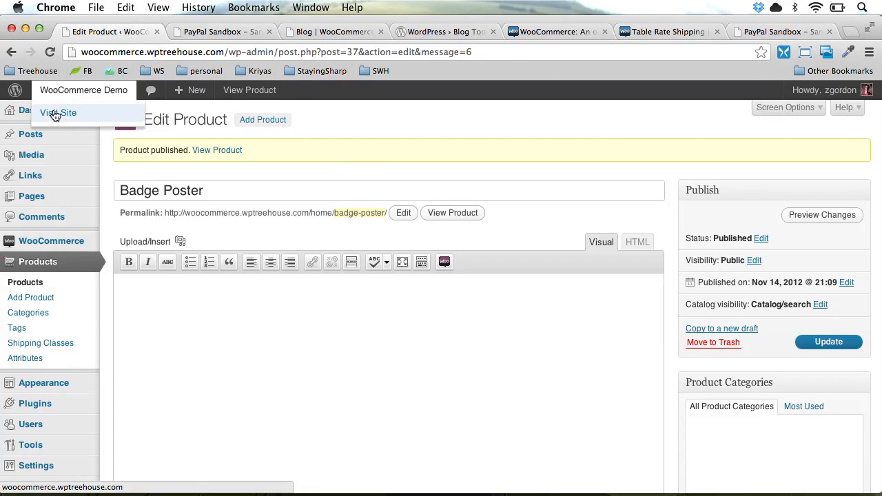
shift+super+click(55, 113)
scroll(65, 228, down, 2)
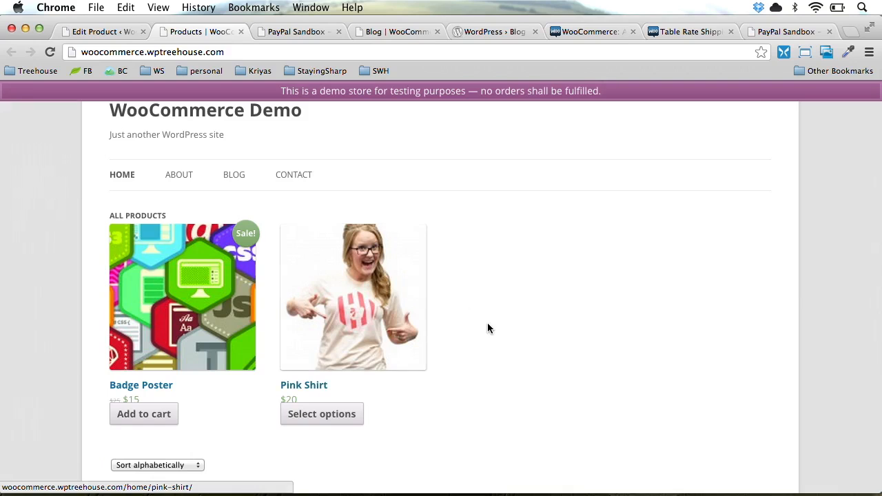
scroll(487, 328, down, 2)
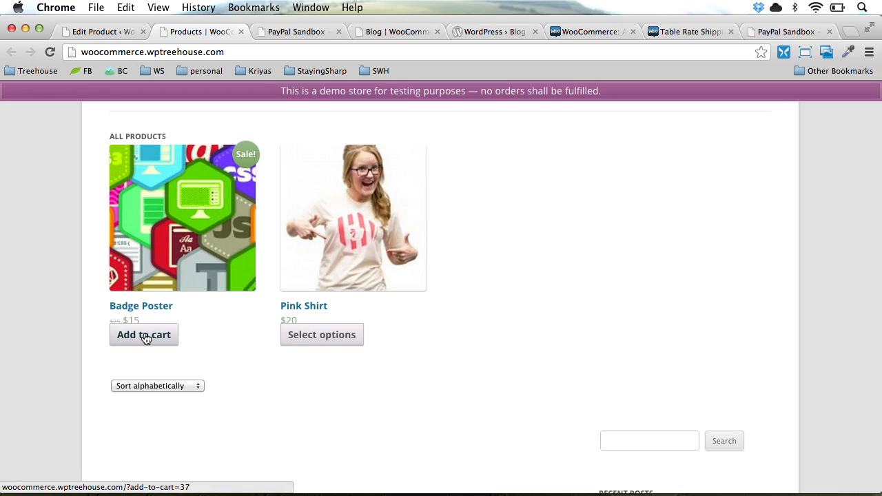
View the Badge Poster product page, then return to the product listing
click(162, 296)
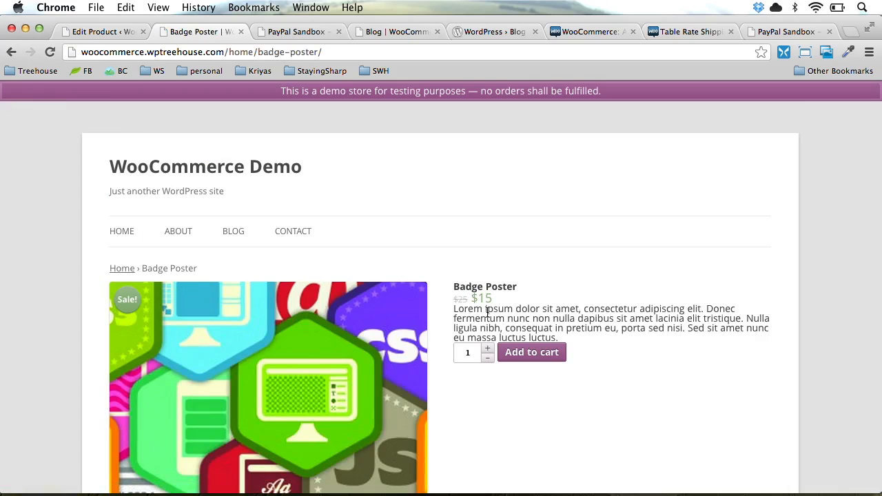
scroll(487, 313, down, 6)
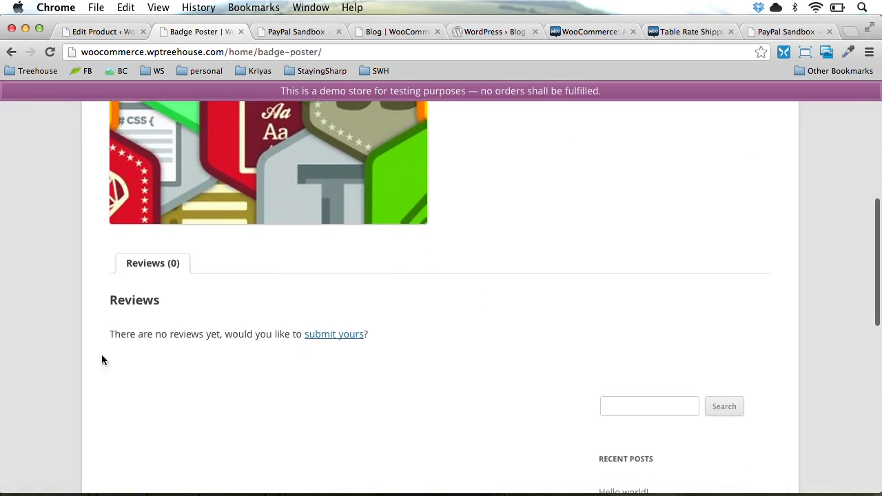
scroll(222, 349, up, 5)
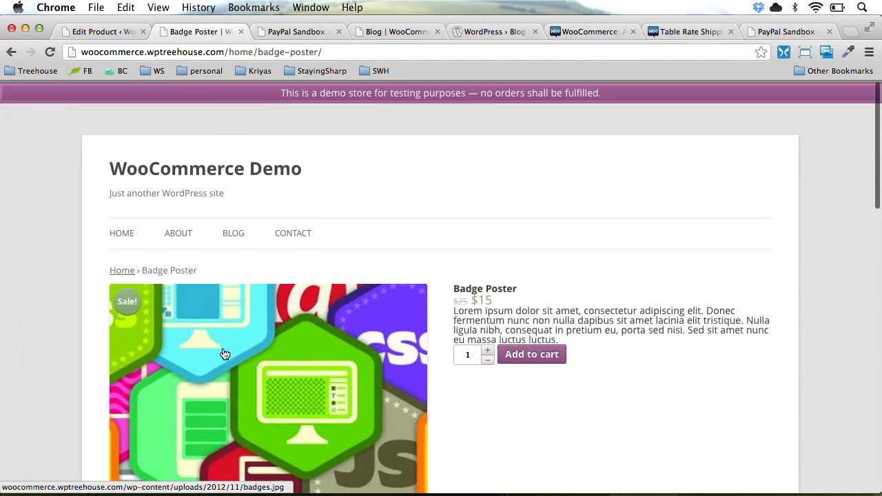
scroll(217, 349, down, 4)
key(super+bracketleft)
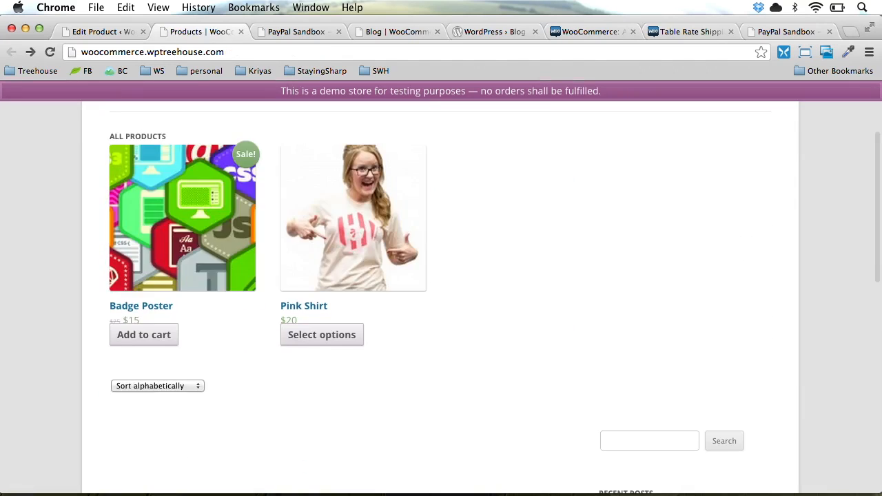
Check the Pink Shirt's available sizes, reviews and description, then return to the listing
click(301, 312)
scroll(300, 311, down, 5)
scroll(300, 311, down, 3)
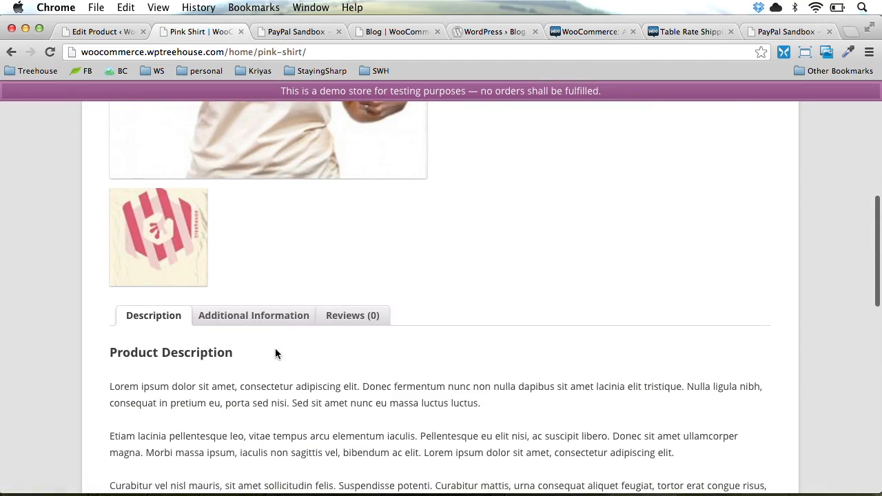
scroll(275, 354, down, 3)
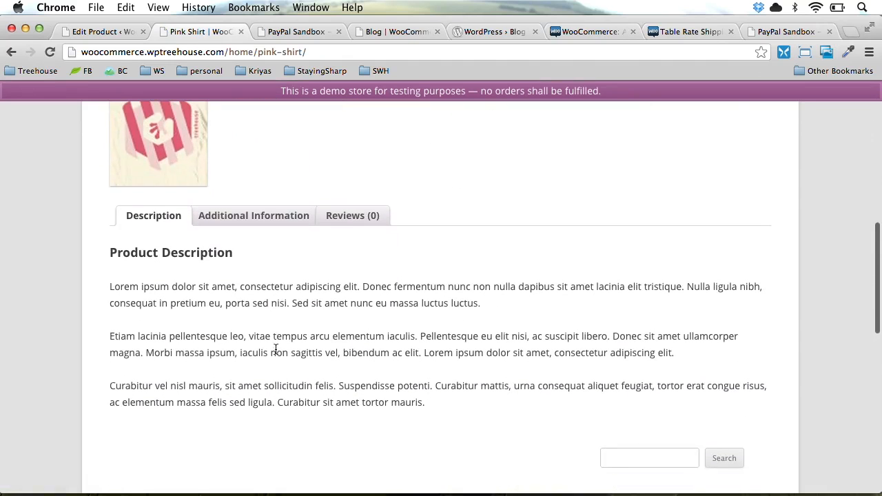
click(246, 221)
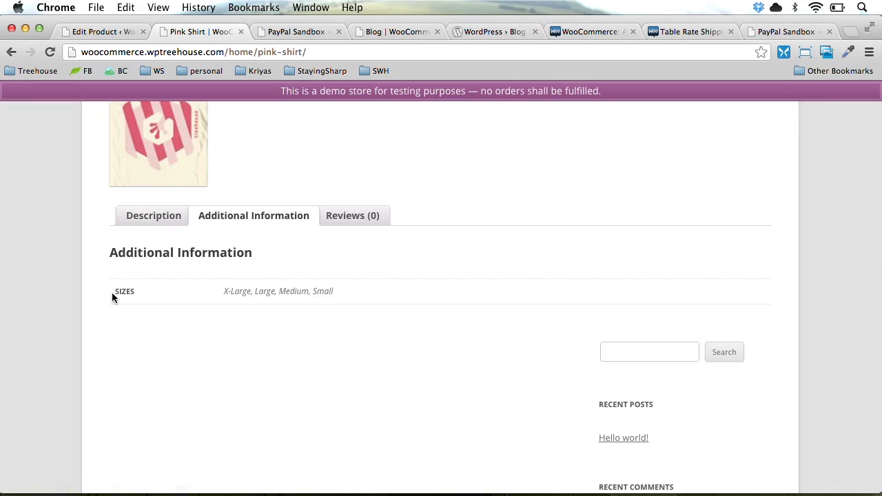
click(355, 216)
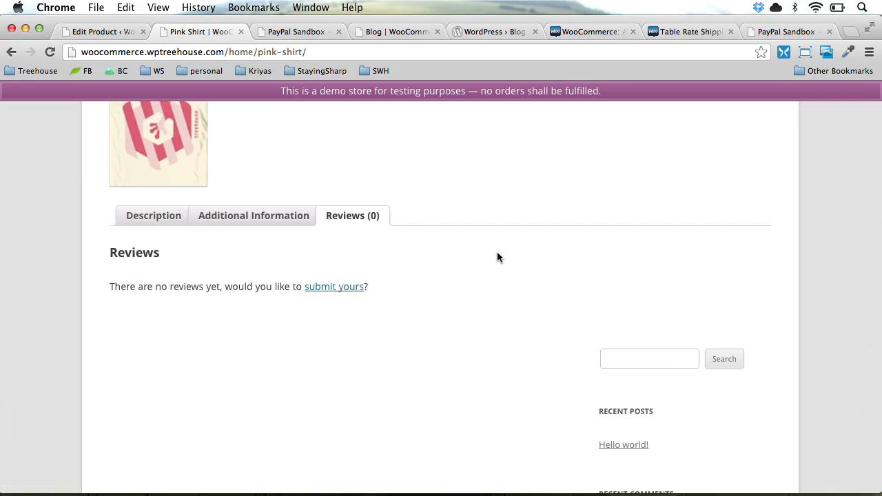
scroll(498, 257, up, 4)
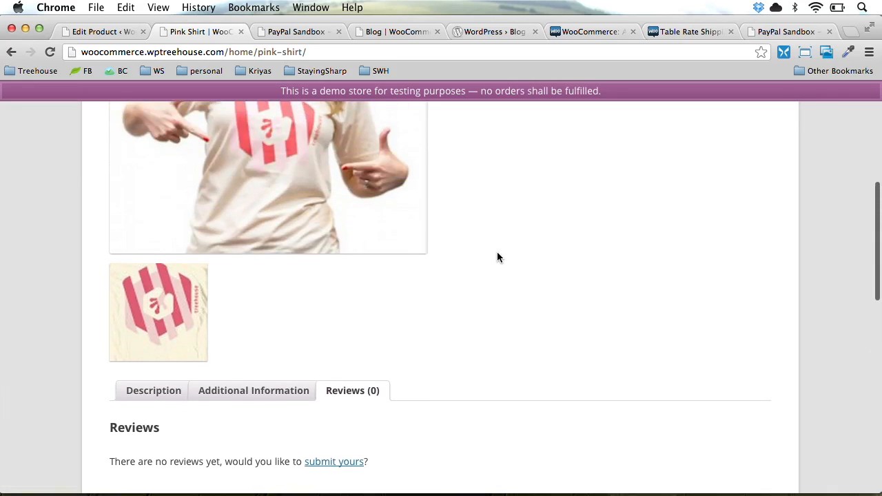
click(154, 349)
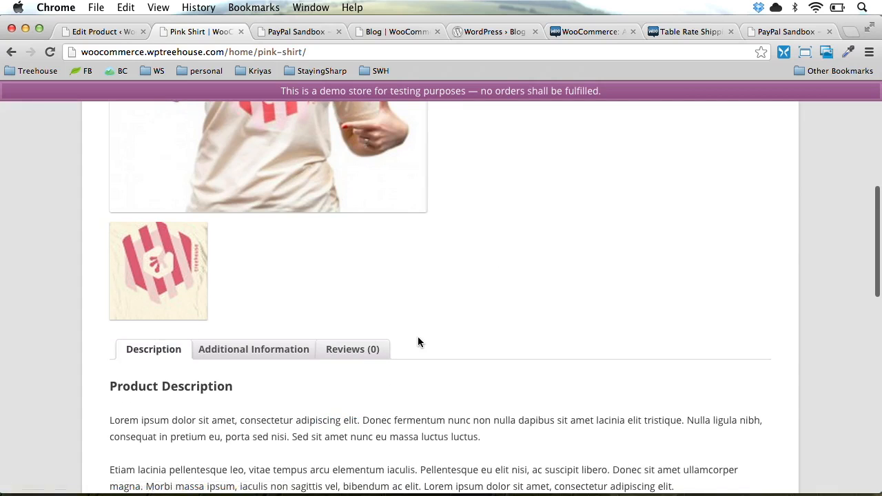
key(super+bracketleft)
Open the Badge Poster page showing its $25 original price and $15 sale price
click(142, 305)
scroll(257, 347, down, 10)
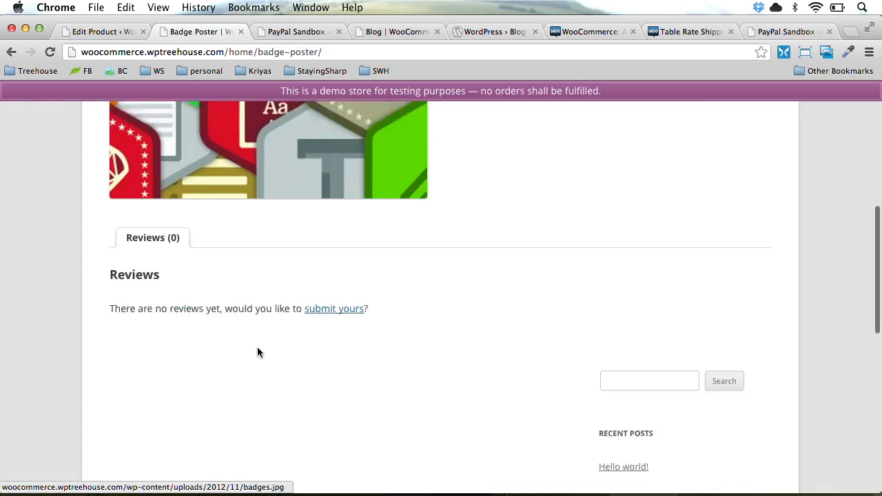
scroll(200, 222, up, 10)
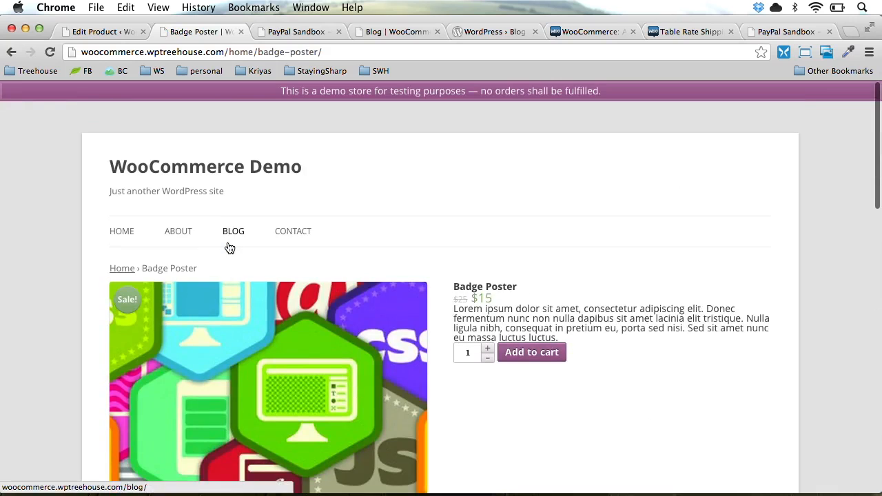
triple_click(494, 319)
click(573, 316)
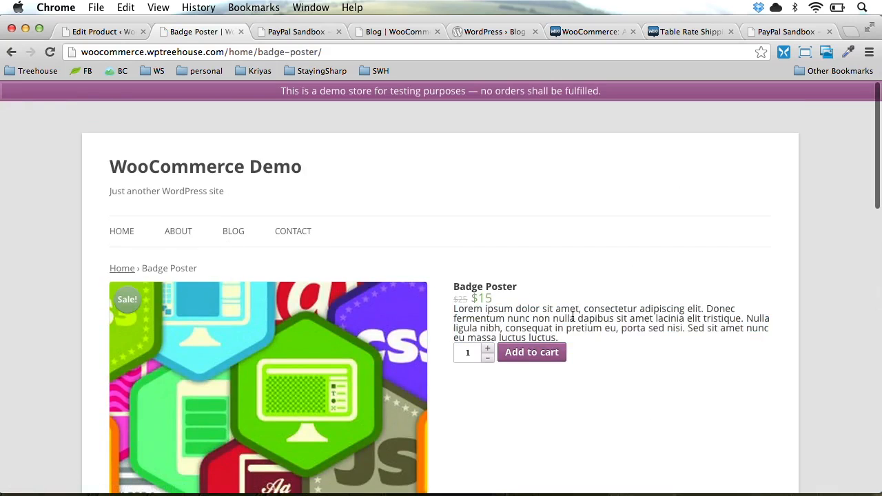
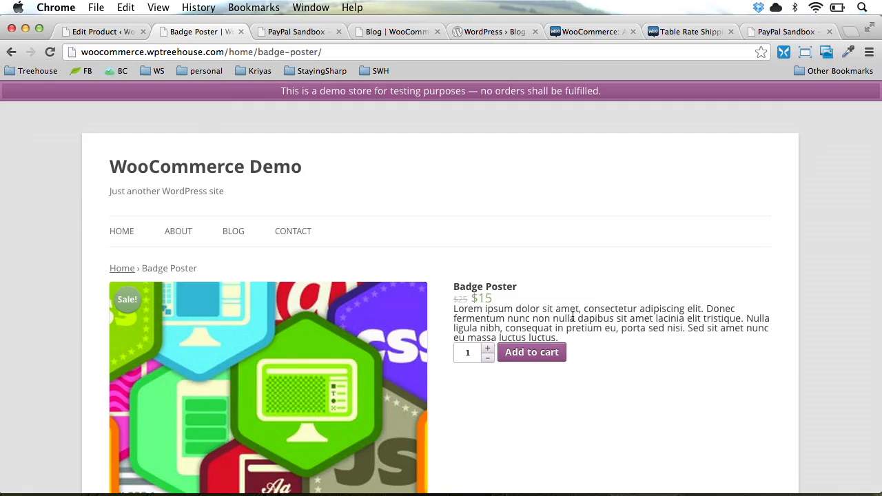
Open the Badge Poster page in a private window and add it to the cart
key(super+l)
key(super+c)
key(super+shift+n)
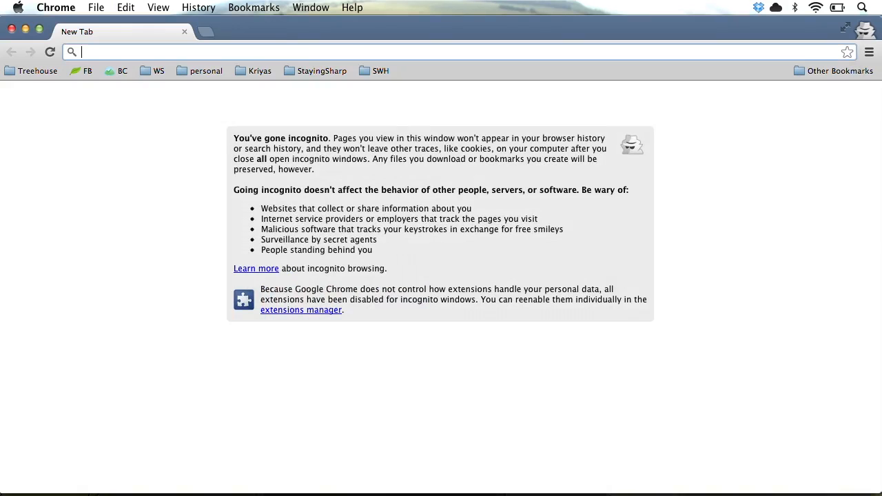
key(super+v)
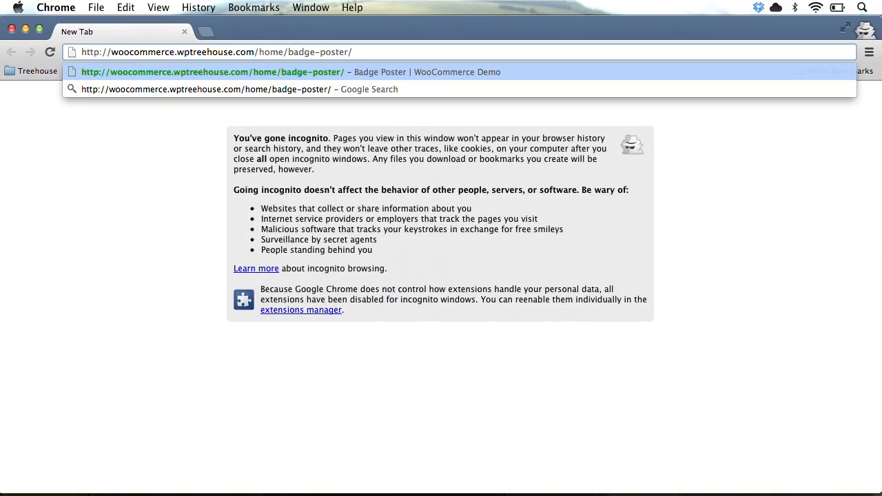
key(Return)
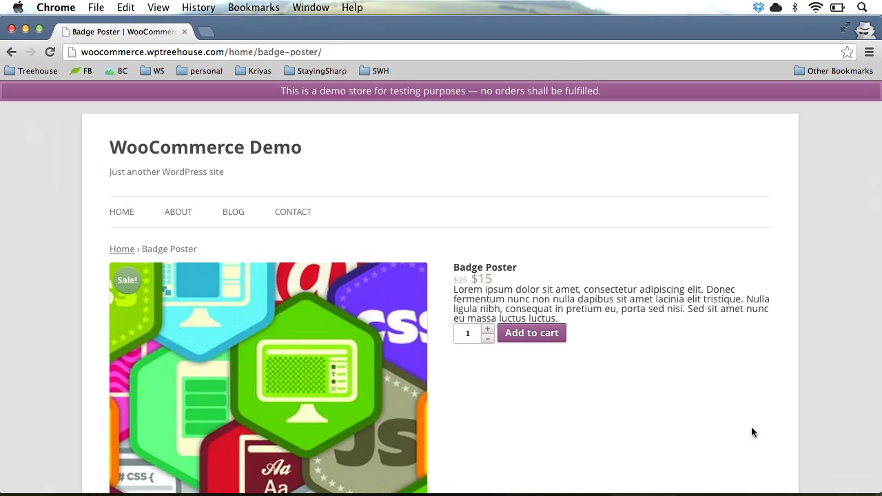
click(542, 336)
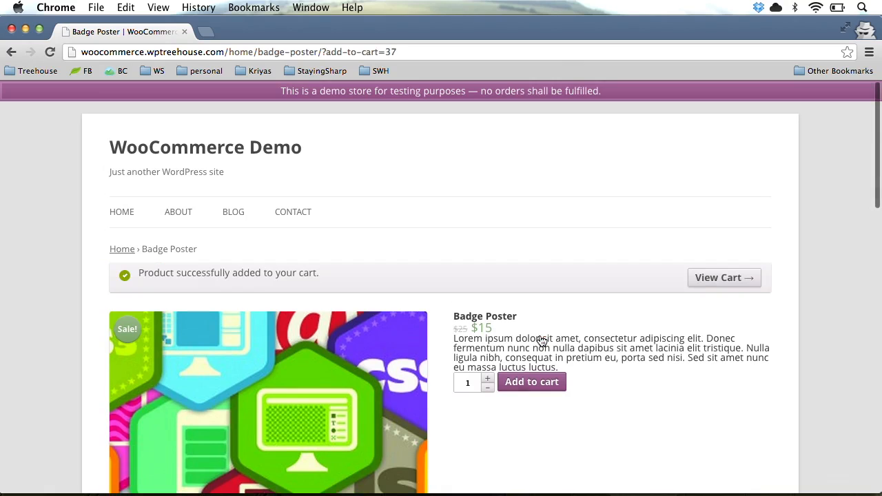
View the cart and apply the 10PERCENT coupon for $1.50 off
click(728, 277)
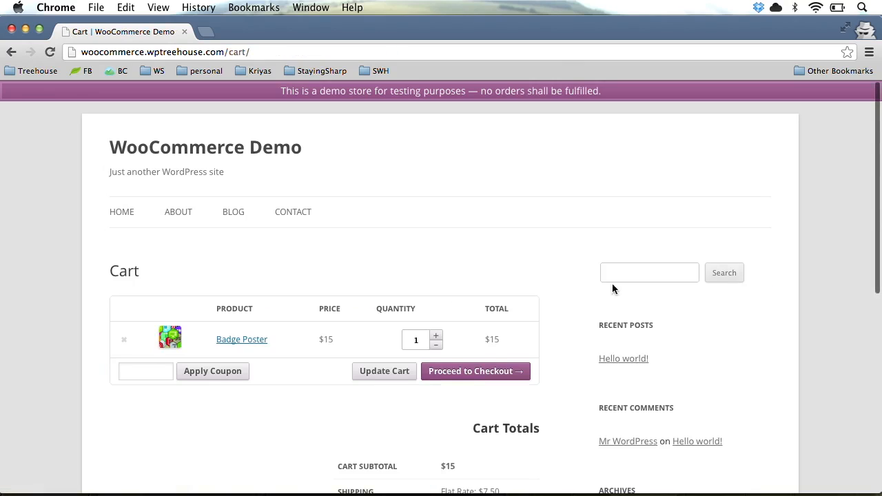
scroll(592, 278, down, 1)
scroll(567, 272, down, 3)
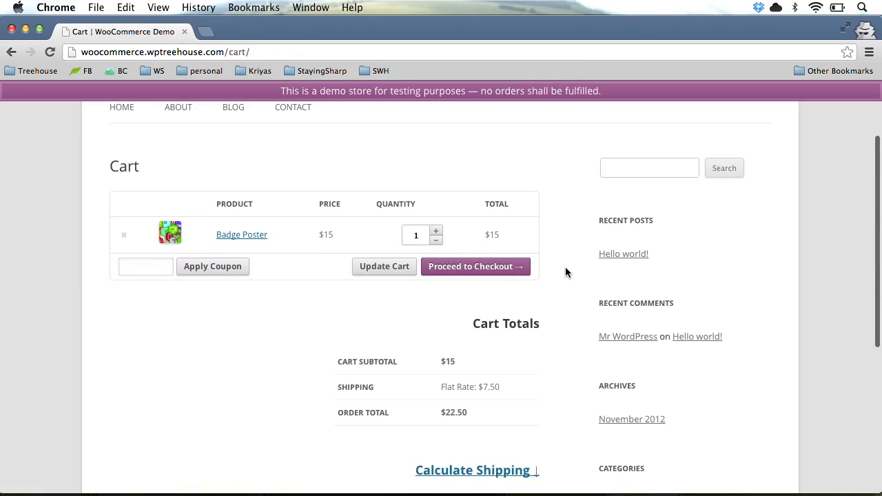
text(10)
key(Down)
key(Return)
click(199, 267)
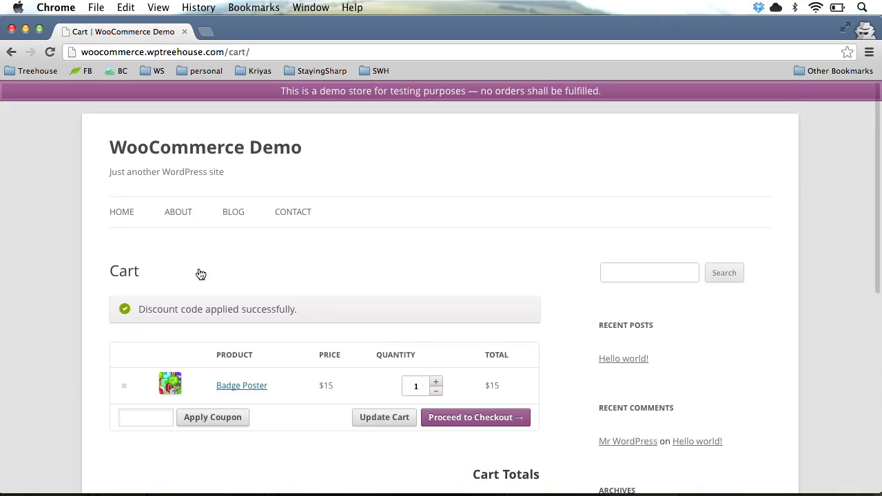
Proceed from the $21 cart to the Checkout page
scroll(350, 365, down, 5)
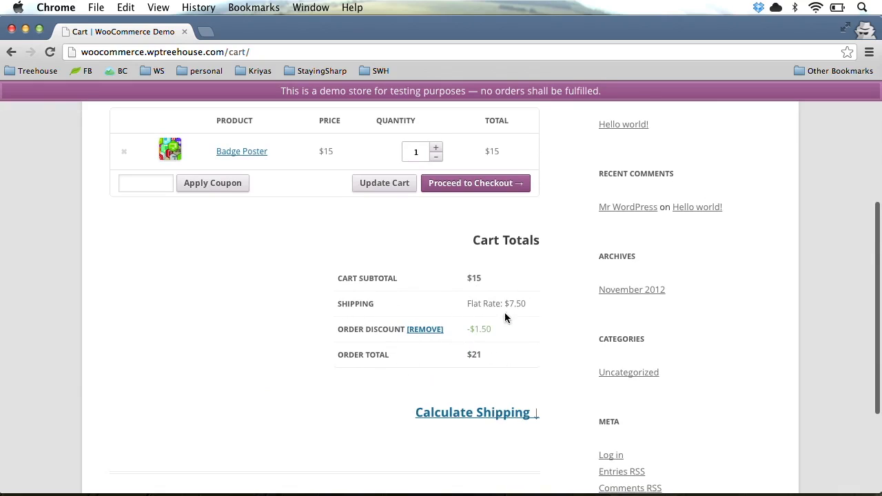
scroll(541, 319, down, 1)
scroll(541, 319, up, 3)
click(493, 250)
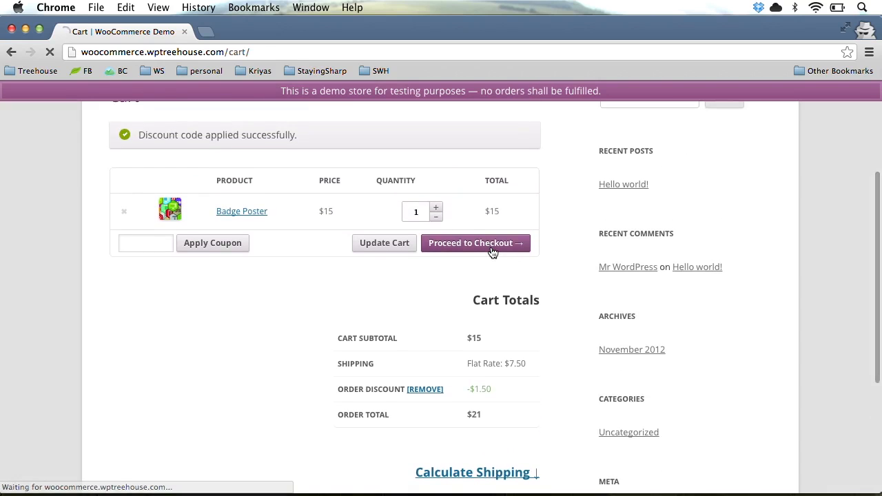
scroll(492, 253, down, 3)
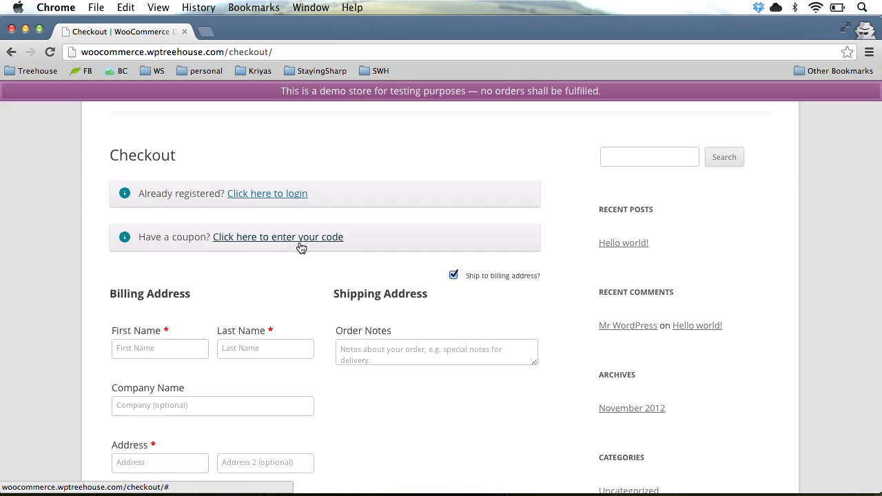
Fill in the billing first and last name, street address, town and zip code
scroll(249, 261, down, 2)
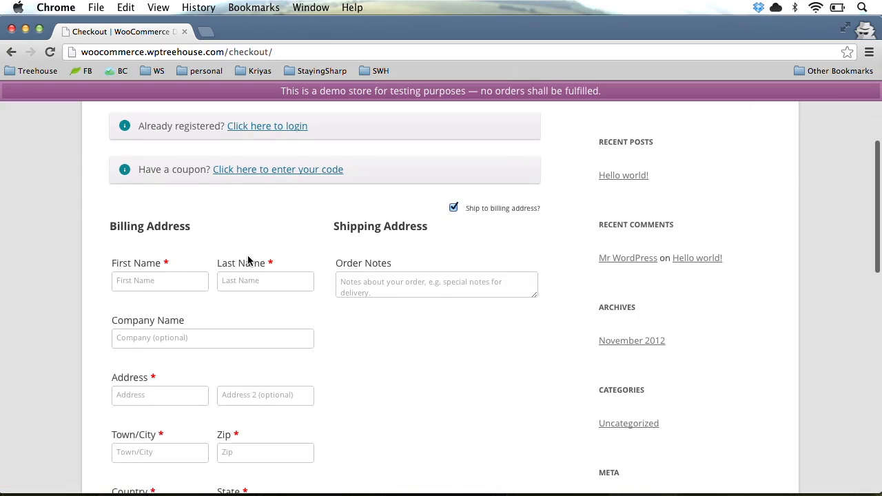
click(169, 278)
text(Test)
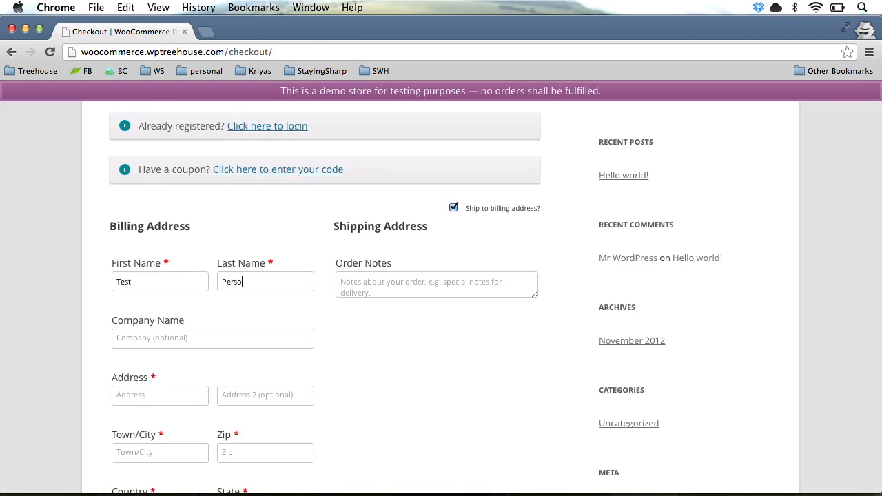
scroll(151, 271, down, 3)
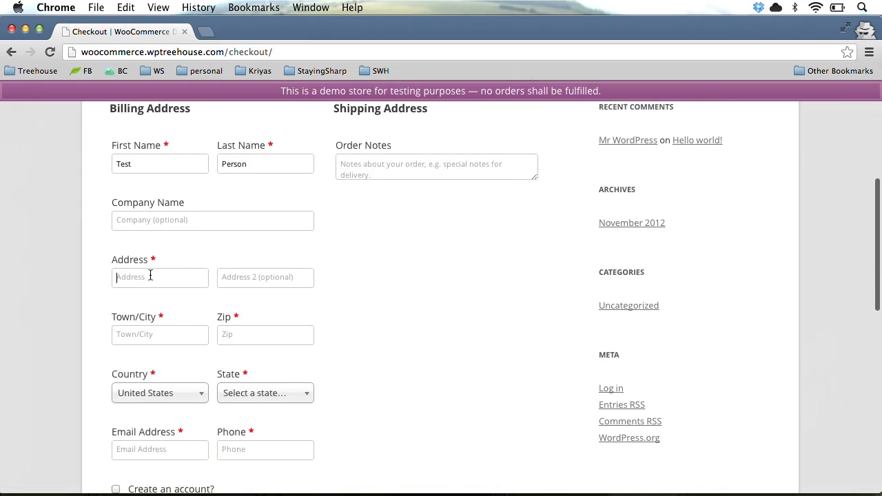
text(1 Main St)
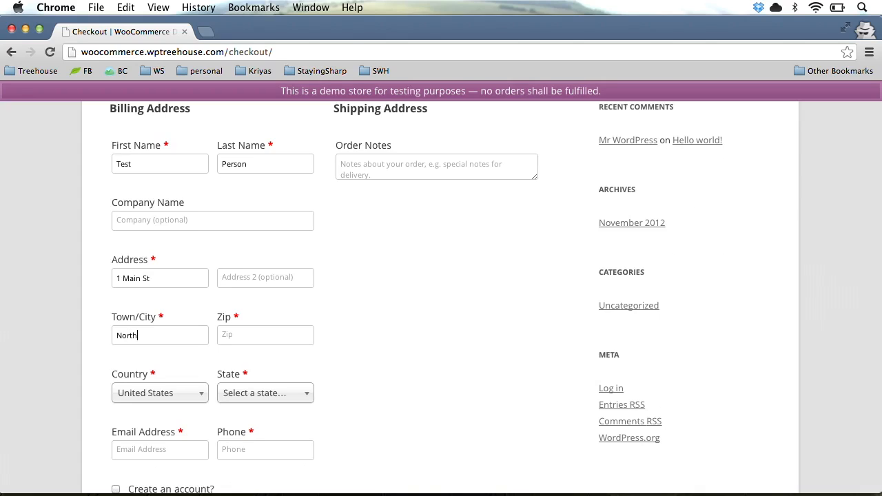
text(200)
Choose District Of Columbia as the billing state
click(272, 396)
text(Dis)
click(261, 438)
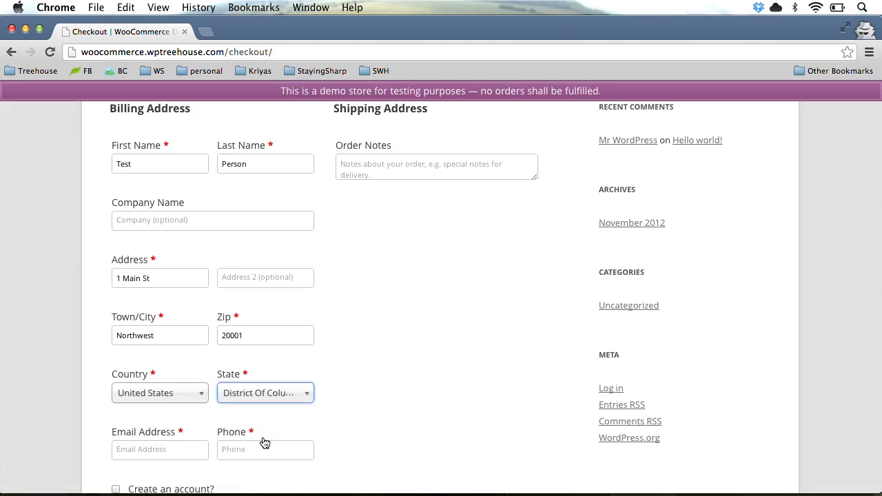
scroll(409, 388, down, 5)
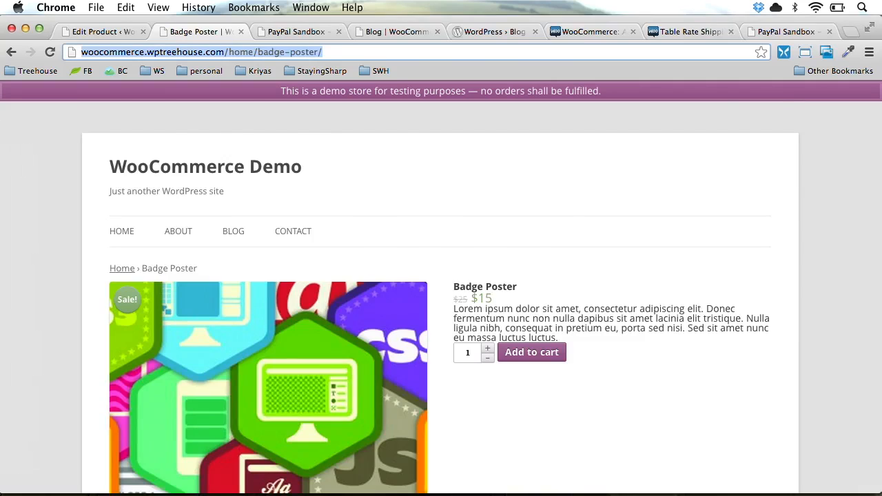
Copy the buyer test account's e-mail from the PayPal Sandbox accounts page and return to checkout
key(ctrl+Tab)
key(ctrl+Tab)
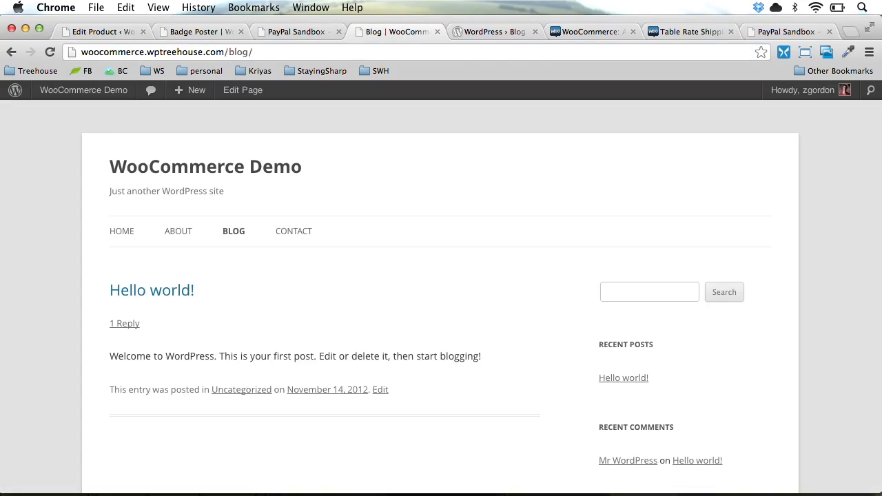
click(789, 34)
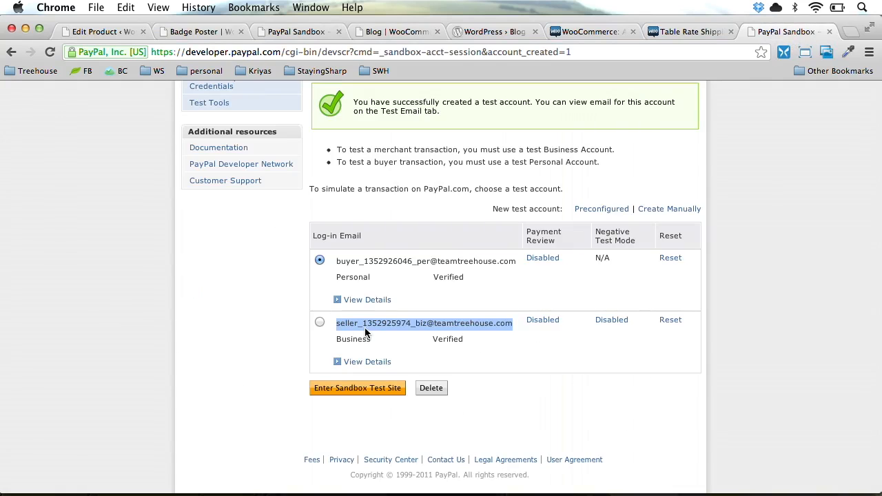
triple_click(366, 264)
key(super+c)
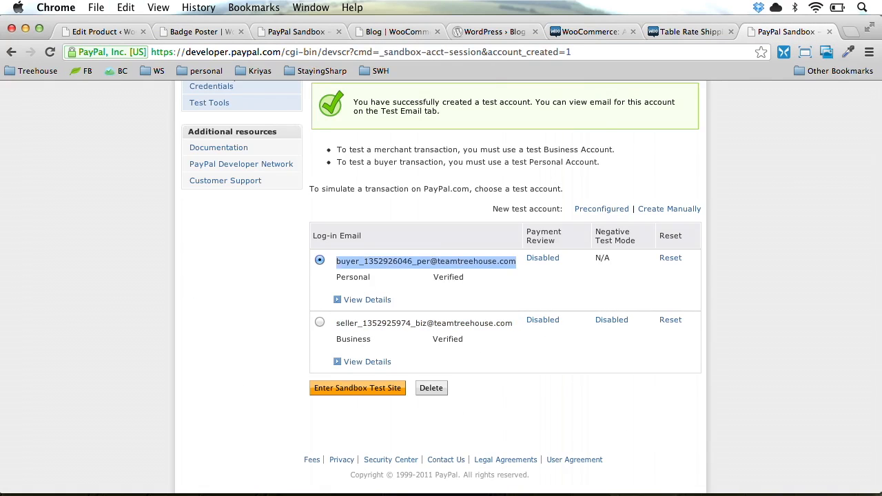
key(super+grave)
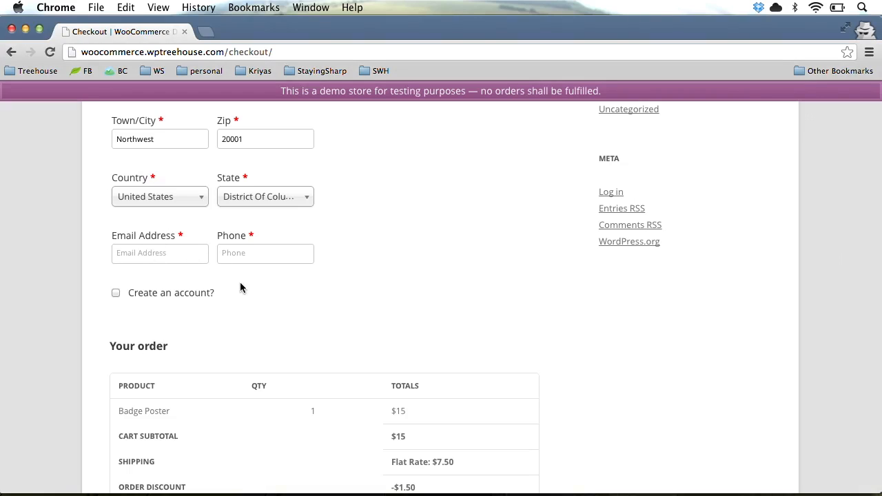
Paste the buyer e-mail into the billing Email Address and enter the phone number
key(super+v)
click(254, 251)
text(301-)
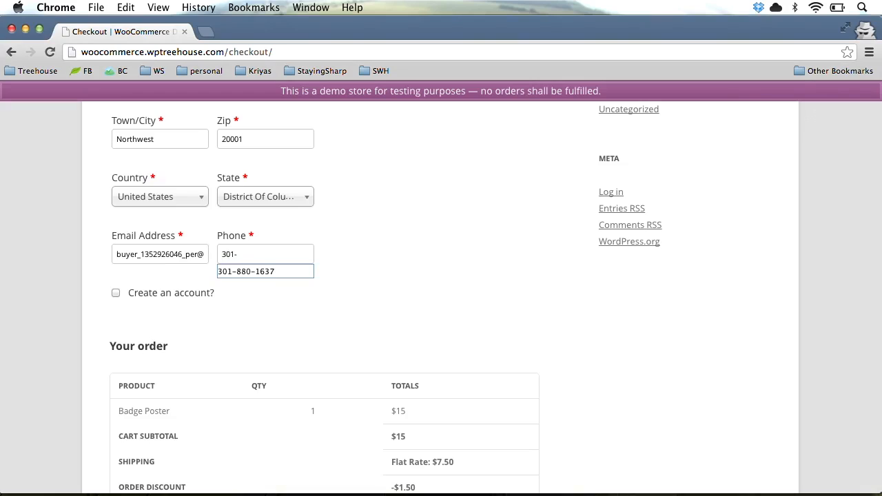
text(555-1234)
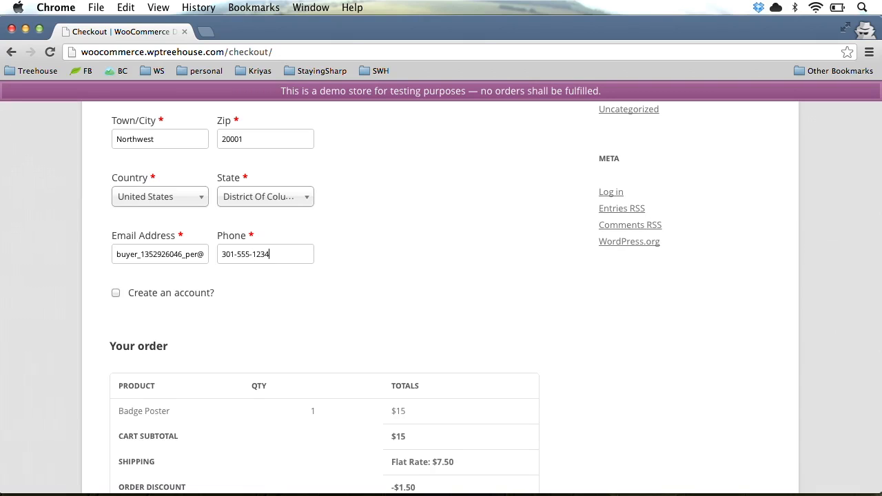
Place the $21 order with PayPal selected as the payment method
scroll(349, 241, down, 3)
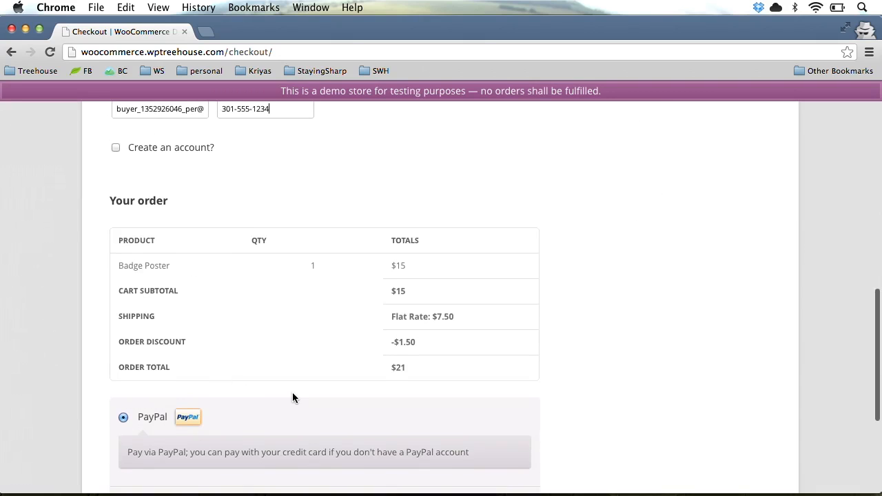
scroll(292, 398, down, 4)
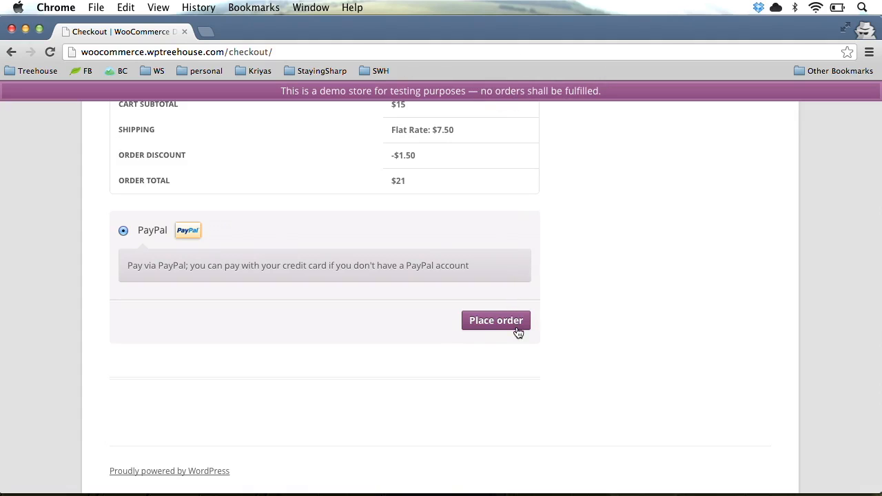
click(492, 325)
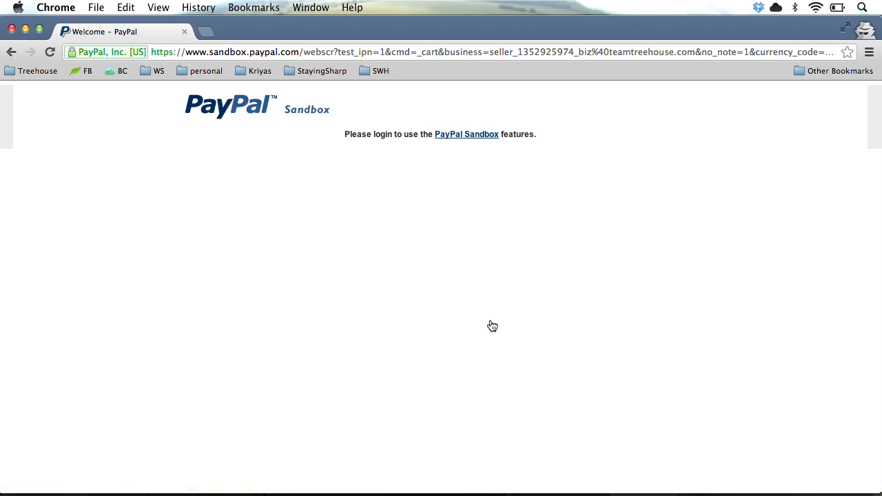
Log in to the PayPal Sandbox developer site with the account e-mail and password, then go back to checkout
click(466, 137)
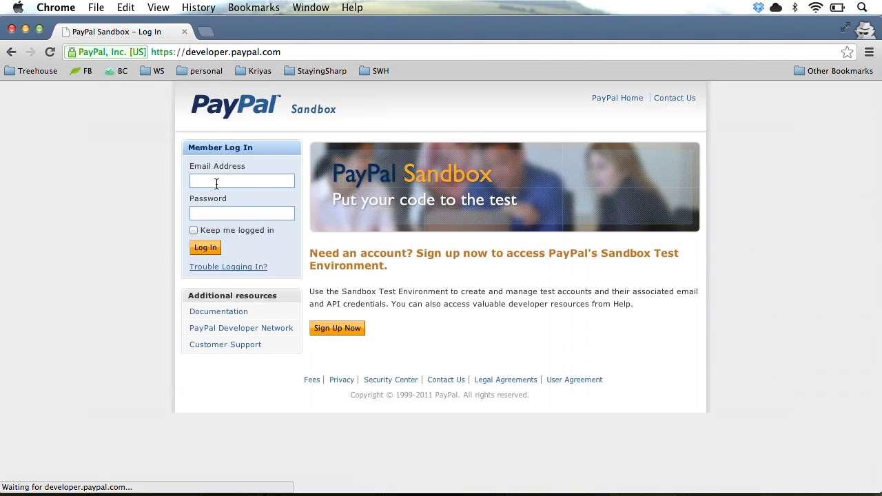
click(217, 182)
text(zac@t)
key(Down)
key(Return)
key(Tab)
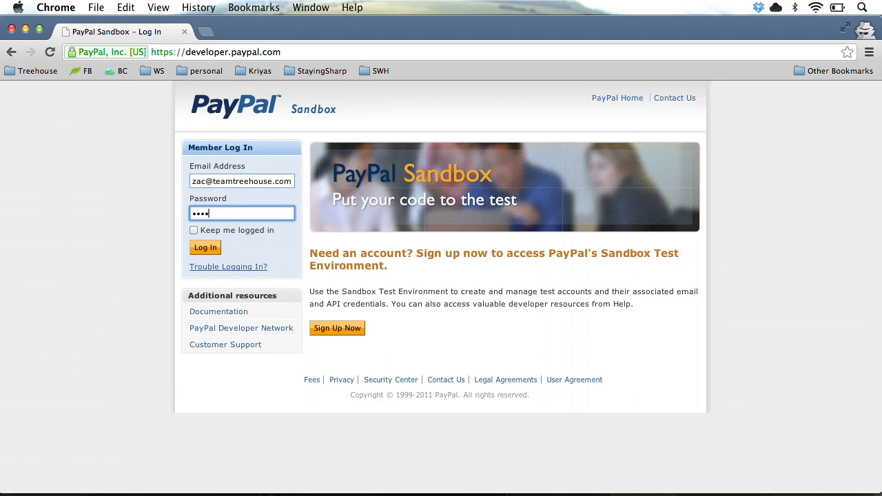
key(Return)
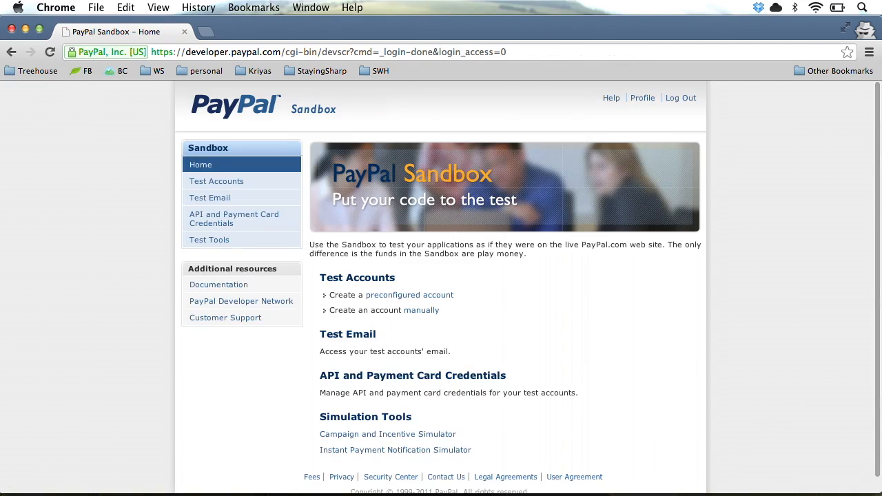
key(super+[)
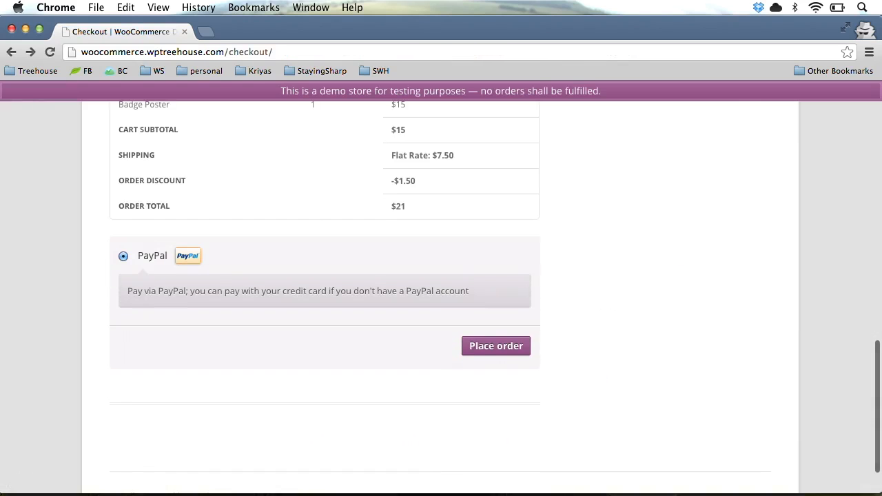
Recheck the billing fields and place the order again to reach PayPal's $21.00 payment page
scroll(585, 204, up, 3)
scroll(586, 205, up, 9)
scroll(585, 205, down, 4)
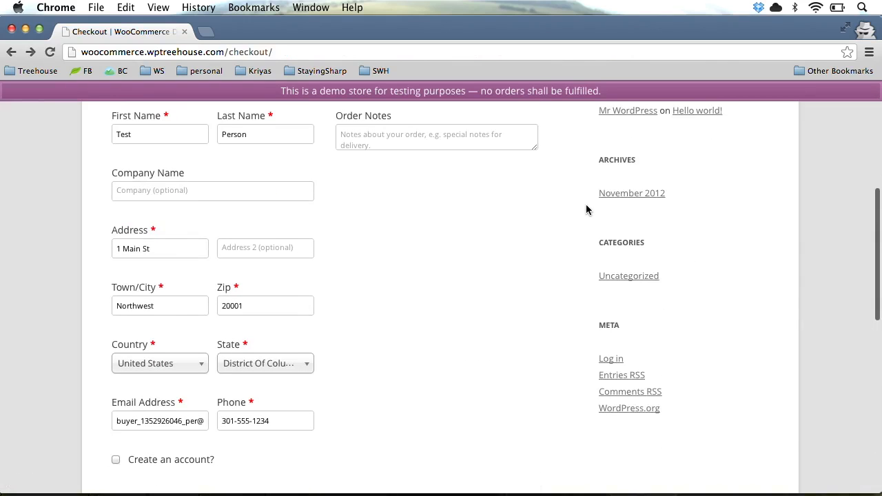
scroll(586, 205, down, 4)
scroll(585, 209, up, 6)
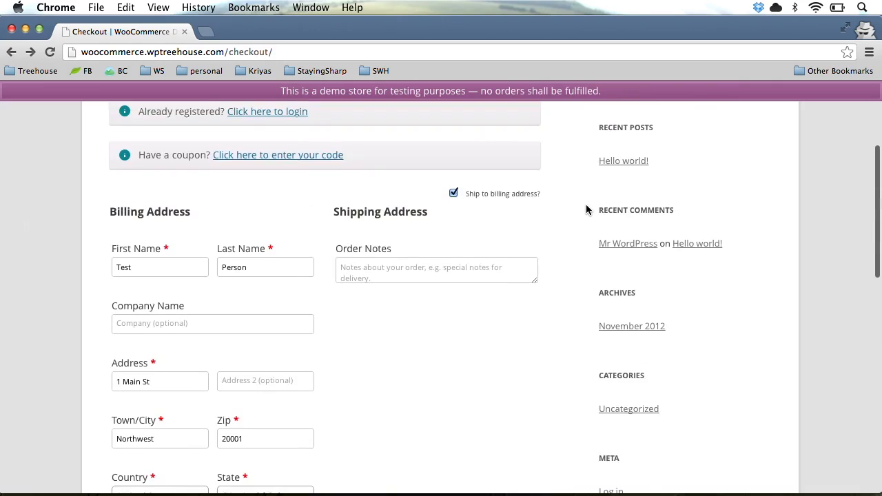
scroll(585, 210, down, 5)
scroll(586, 210, down, 5)
click(486, 422)
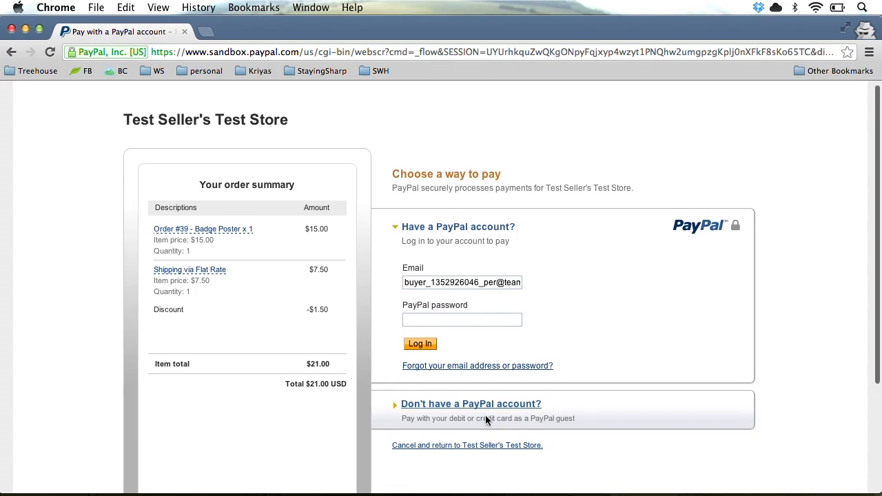
Log in to PayPal with the test buyer account's e-mail and password
scroll(485, 414, down, 2)
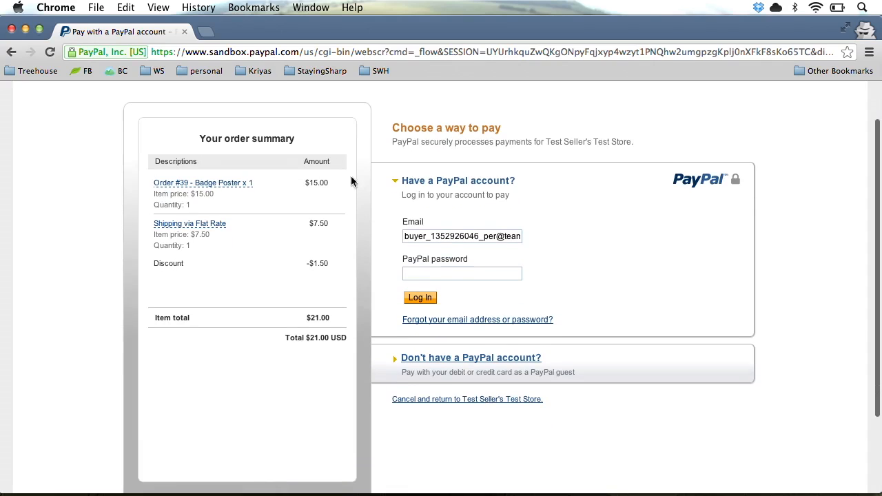
triple_click(467, 237)
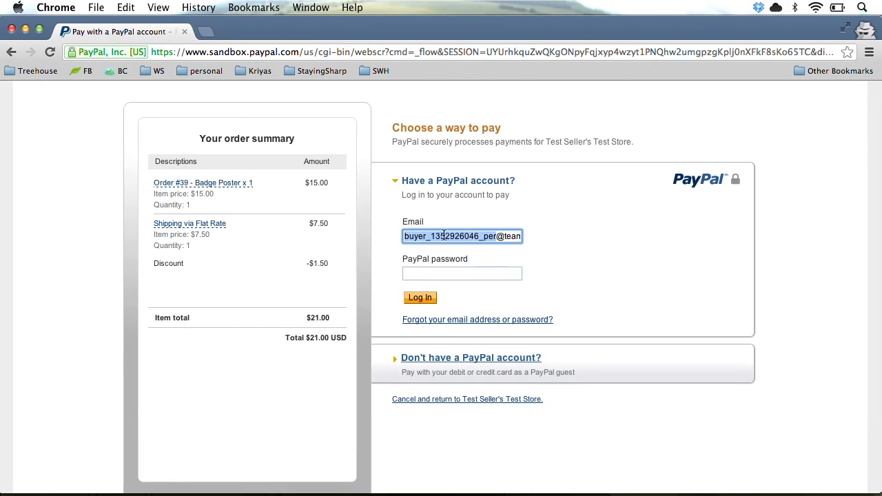
click(463, 272)
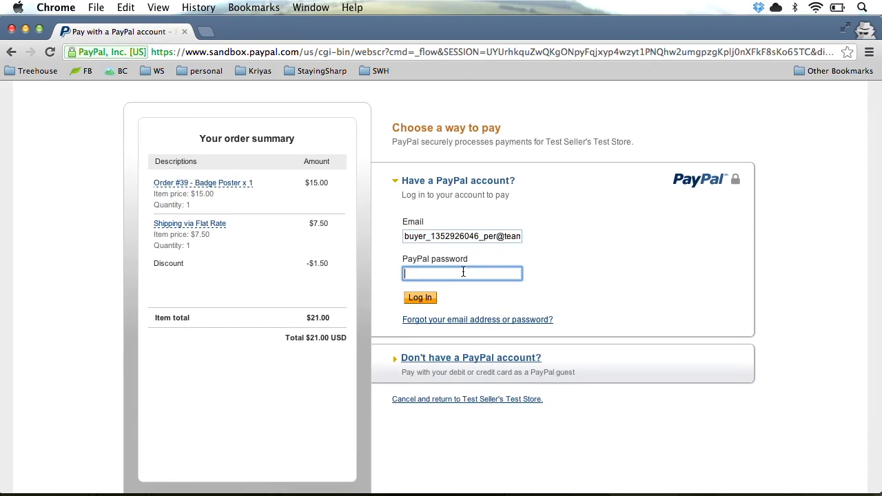
text(p)
click(422, 298)
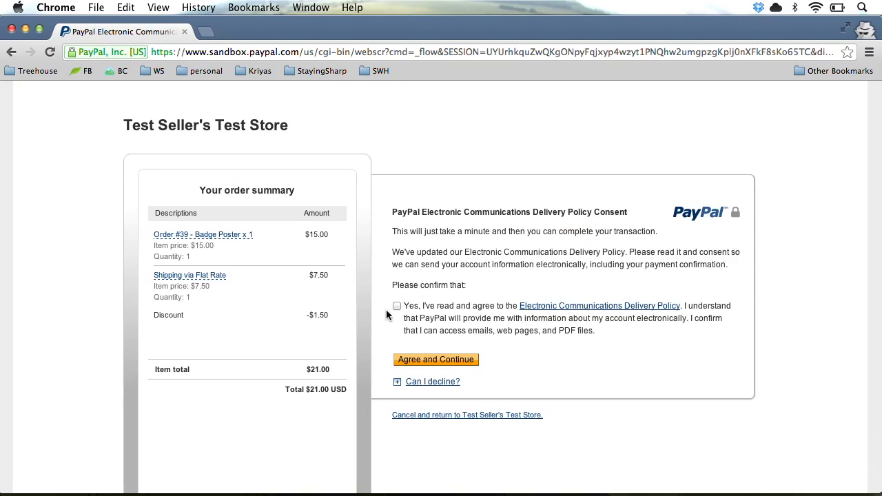
Accept the electronic communications policy and pay the $21.00 for order #39
click(396, 306)
click(427, 359)
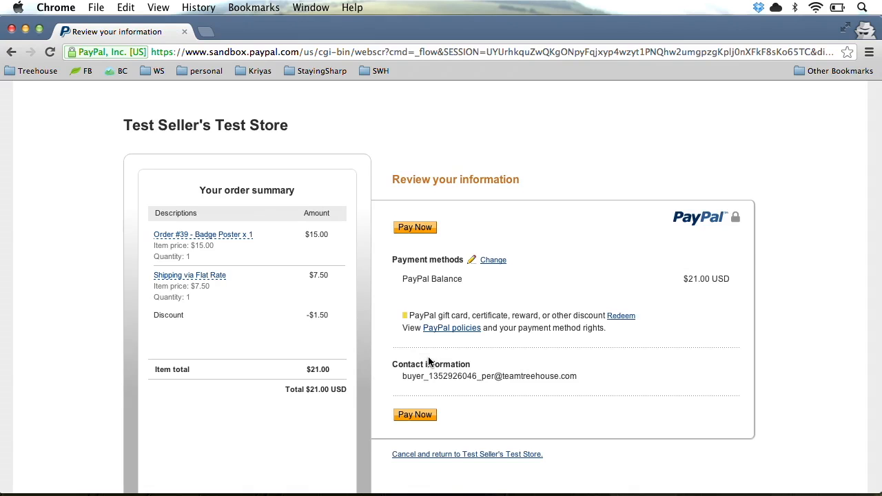
click(410, 413)
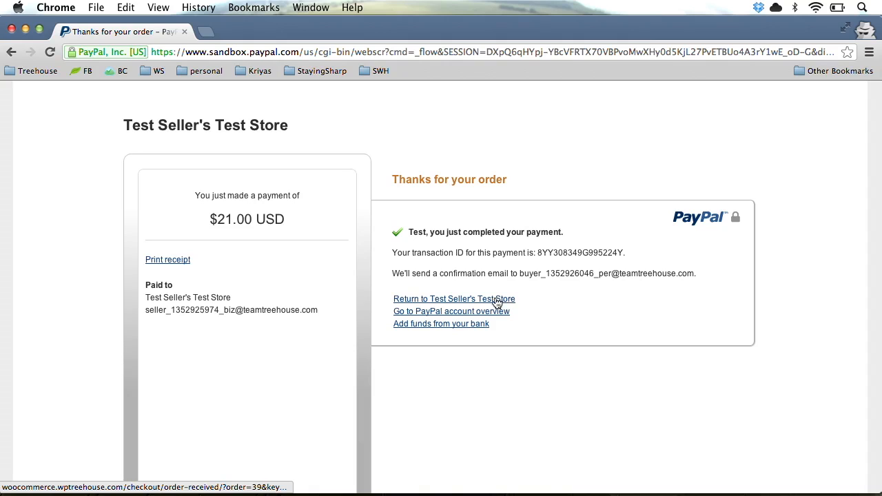
drag(114, 117, 293, 127)
click(346, 131)
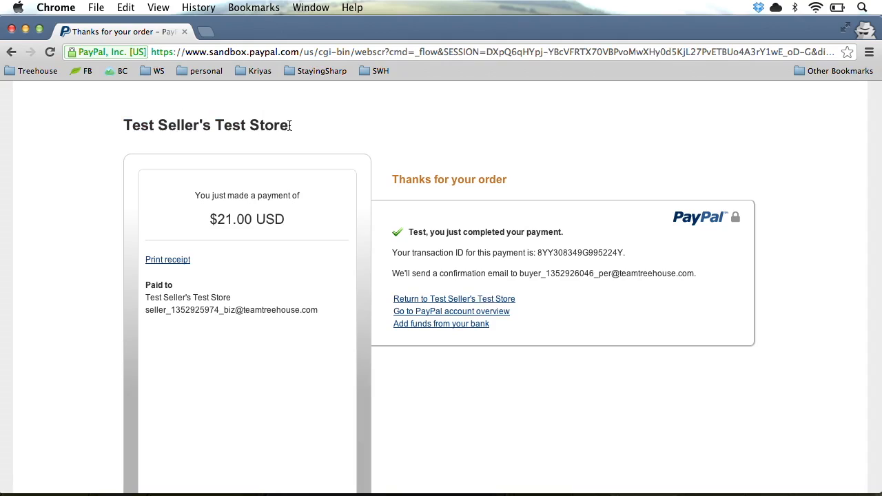
Return to Test Seller's Test Store and review the Order Received page: $21 total, $7.50 shipping, $1.50 discount
click(445, 299)
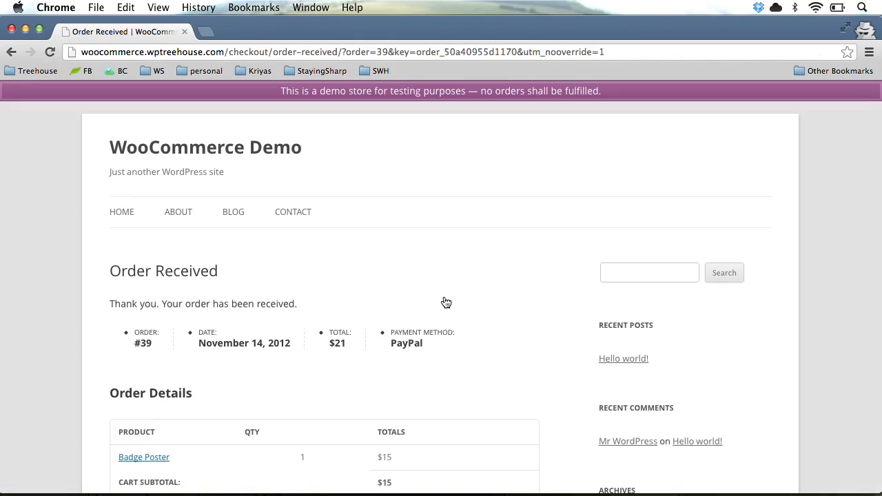
scroll(444, 300, down, 3)
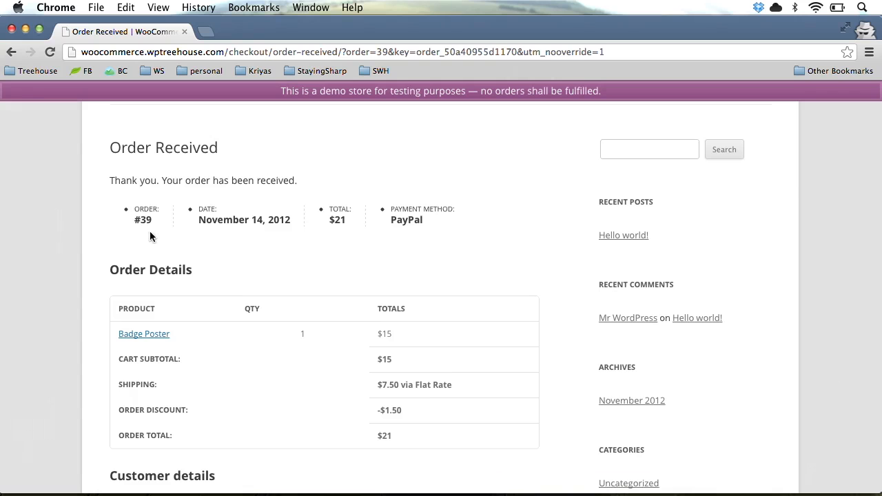
scroll(217, 301, down, 10)
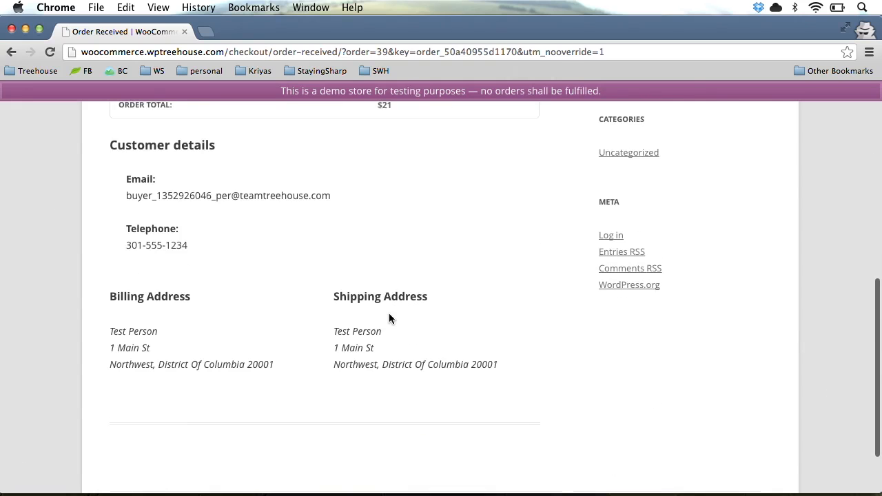
scroll(388, 314, up, 13)
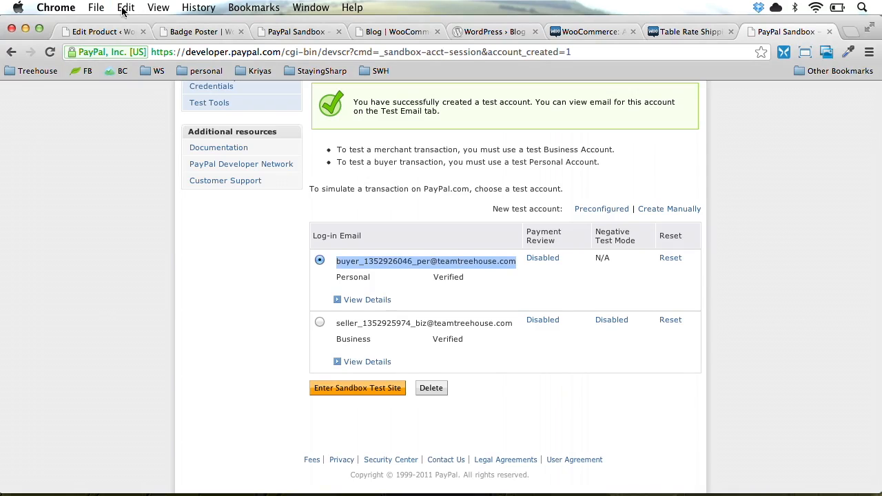
Go to the WordPress admin Dashboard and dismiss the Welcome panel
click(110, 32)
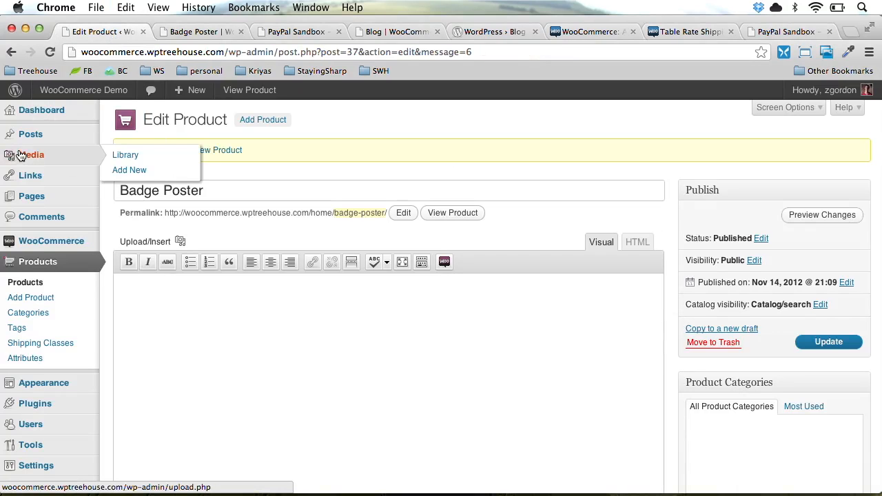
click(59, 116)
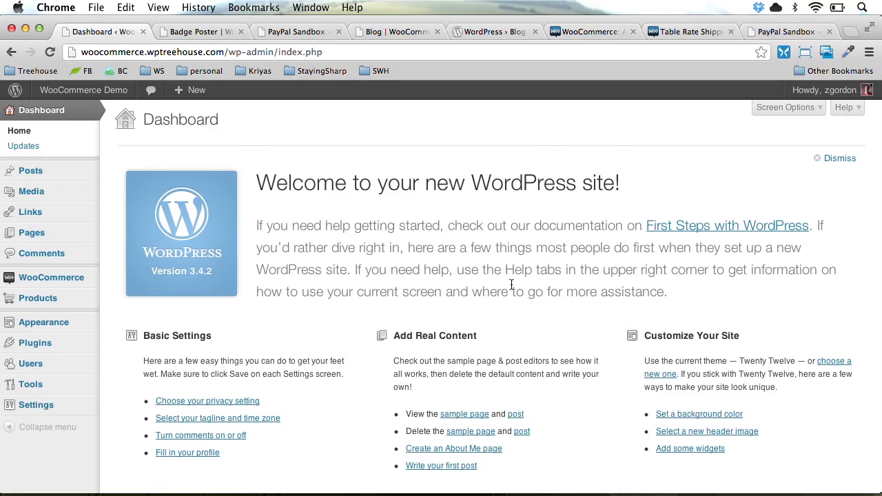
scroll(511, 285, down, 5)
scroll(511, 285, down, 5)
scroll(511, 284, up, 10)
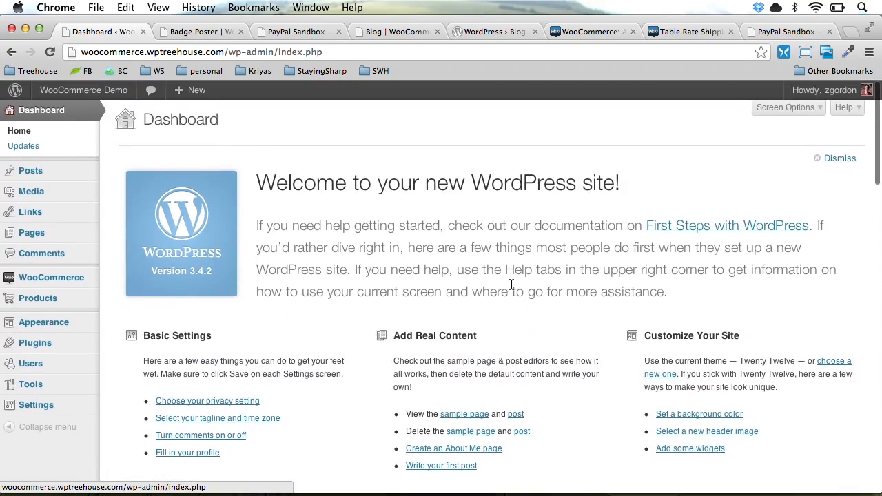
click(839, 159)
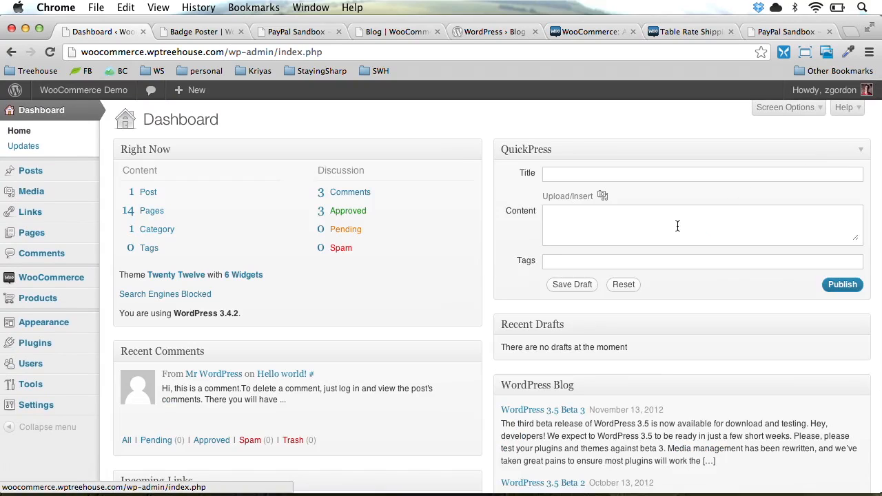
Move the Recent Orders widget to the top of the right column
scroll(464, 290, down, 10)
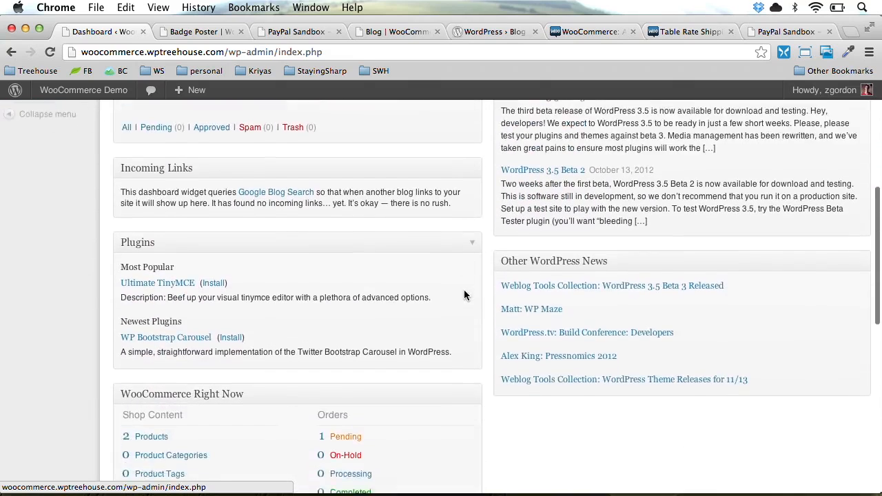
scroll(464, 295, down, 2)
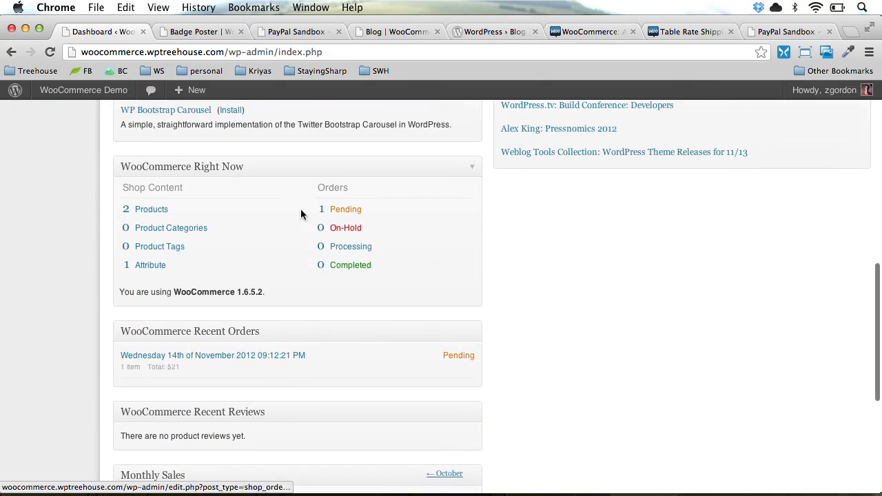
scroll(465, 350, down, 1)
scroll(465, 344, down, 2)
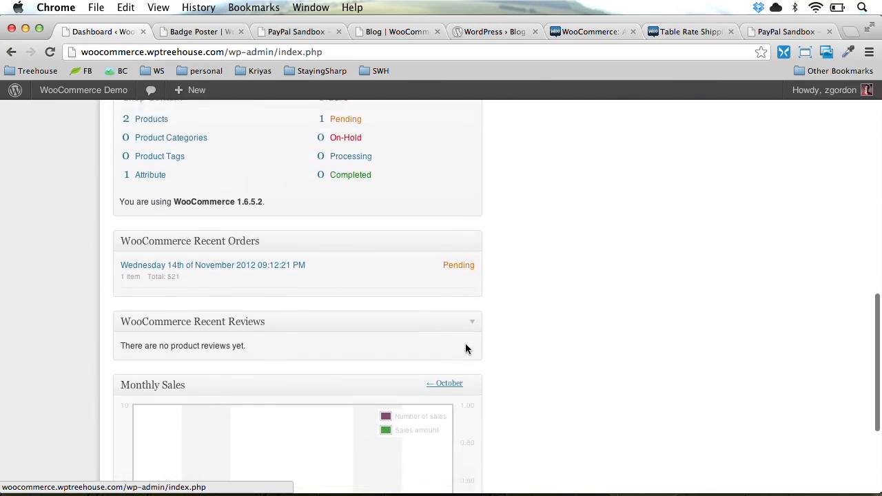
scroll(465, 345, up, 3)
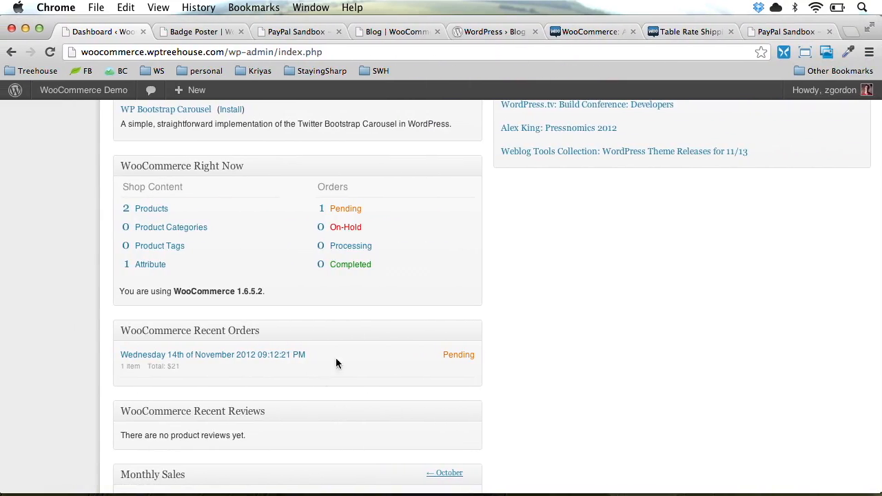
click(268, 329)
drag(268, 329, 851, 151)
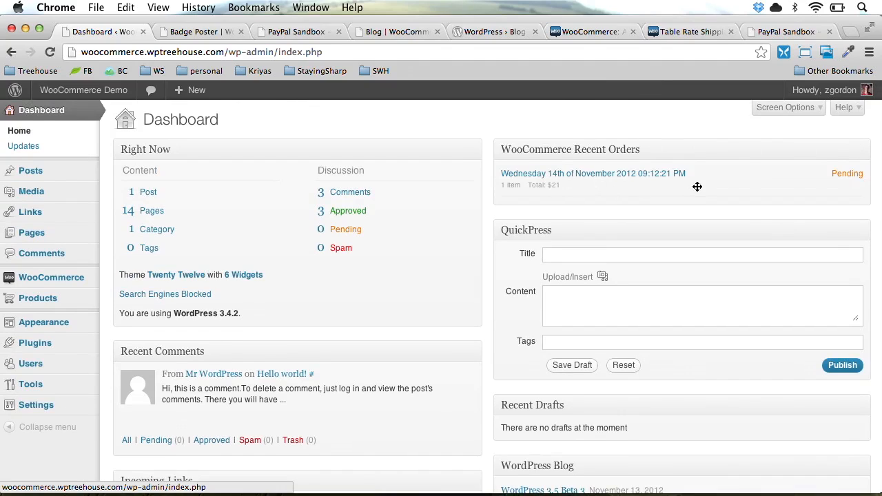
Move the Monthly Sales and Recent Reviews widgets into the right column
scroll(641, 191, down, 15)
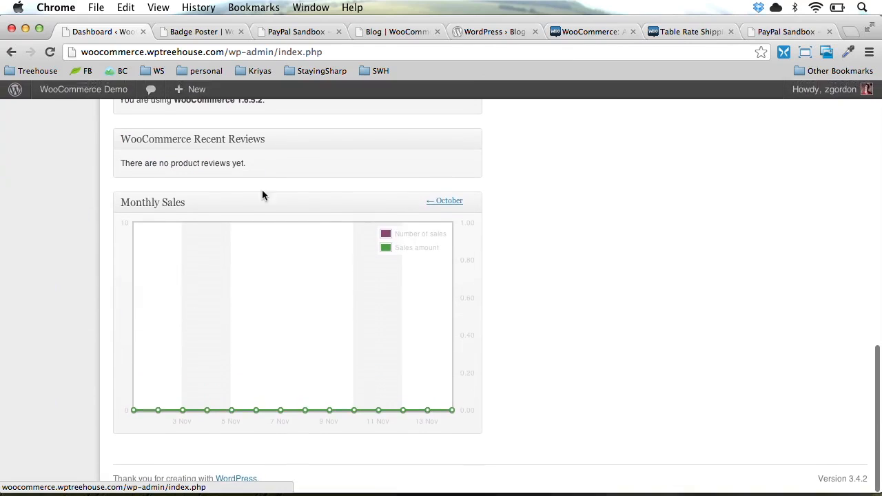
drag(196, 200, 556, 240)
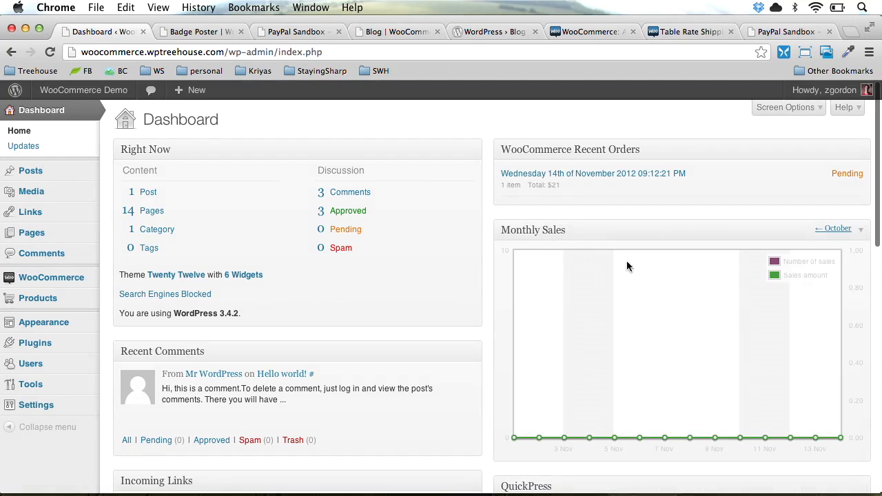
scroll(277, 303, down, 10)
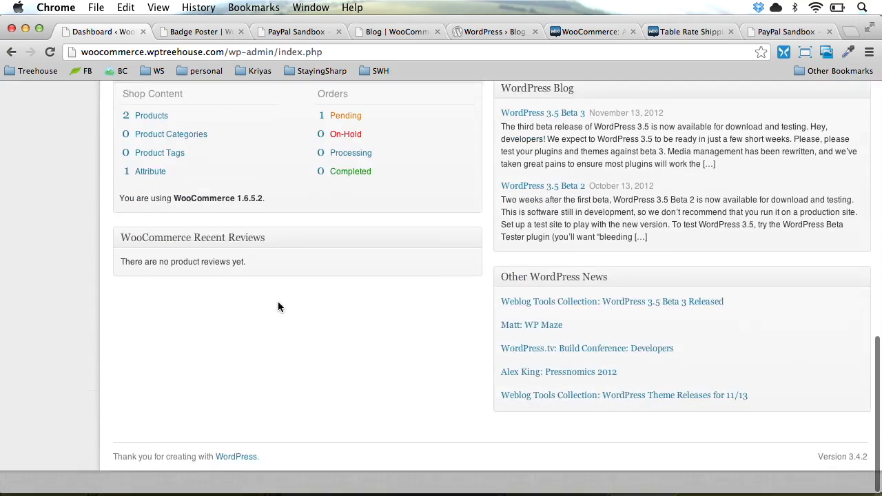
drag(172, 256, 558, 465)
scroll(563, 380, down, 5)
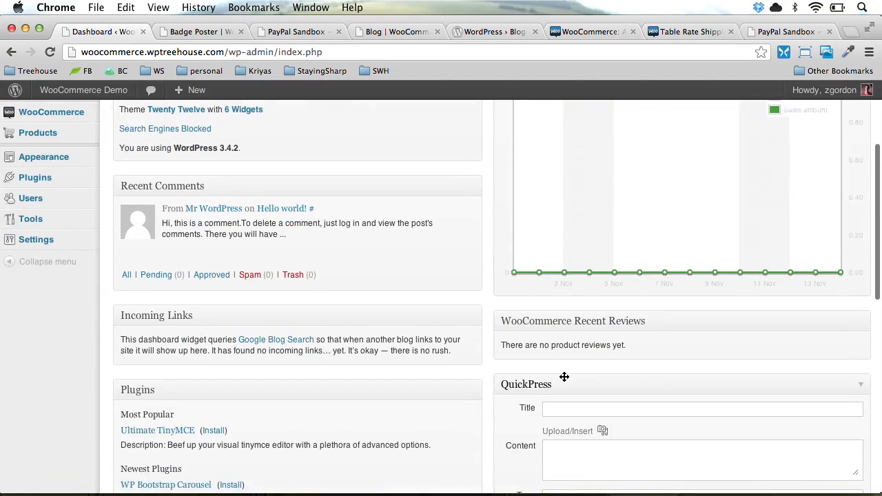
scroll(564, 380, up, 4)
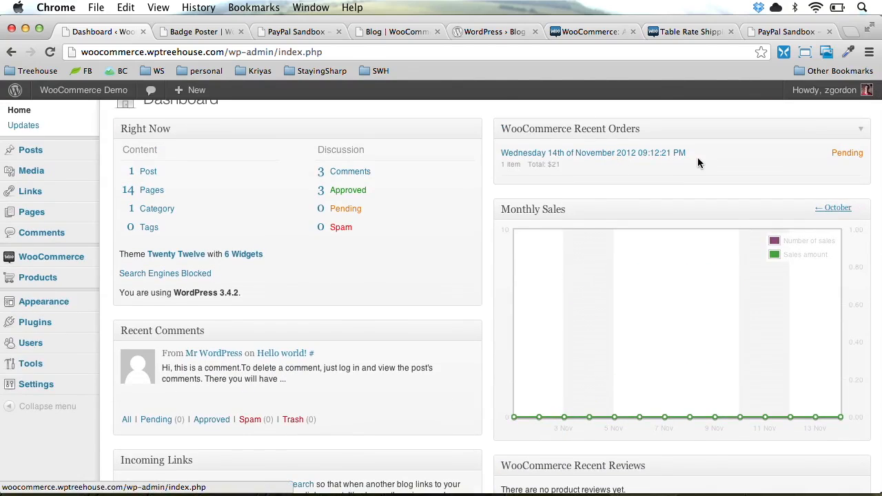
Open the WooCommerce Orders list from the admin menu
click(632, 160)
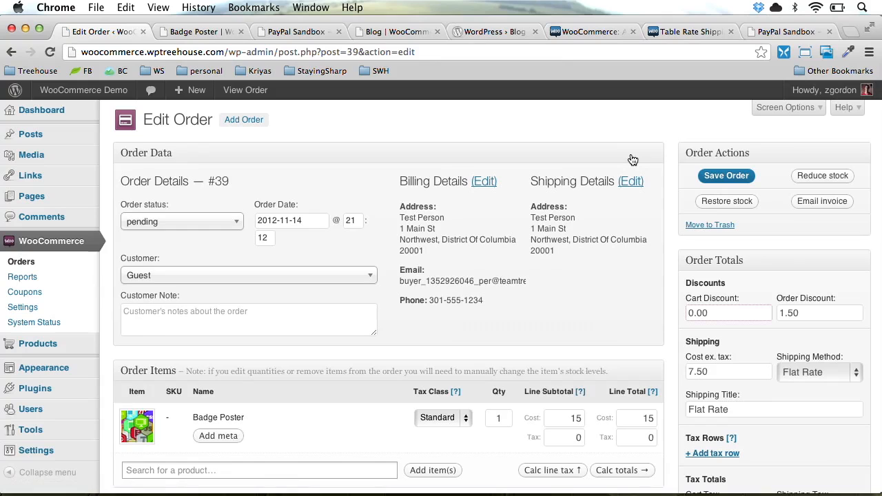
click(59, 116)
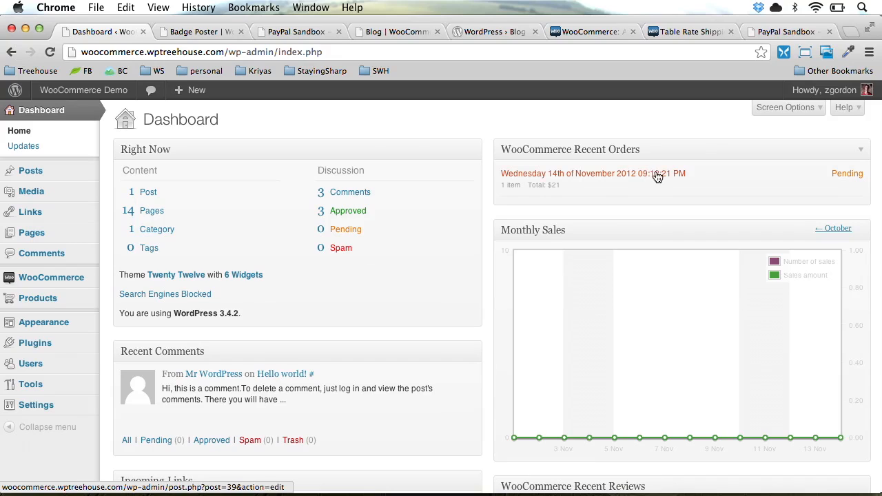
mouse_move(50, 278)
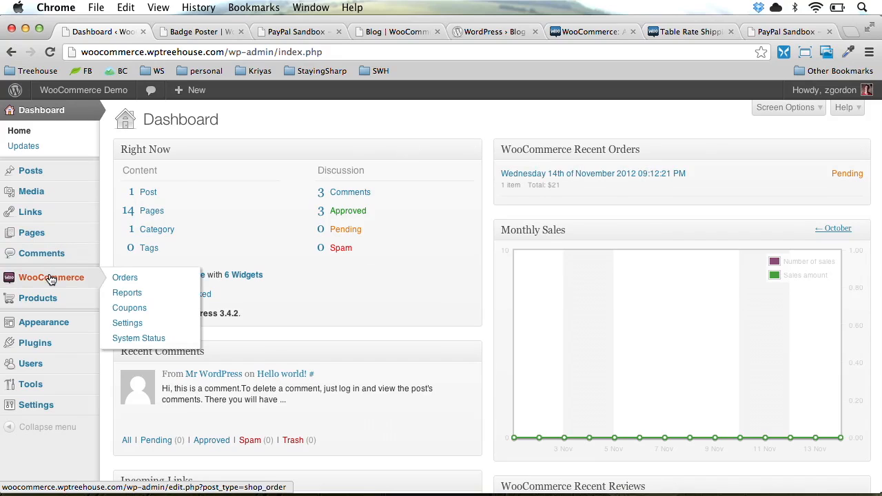
click(128, 282)
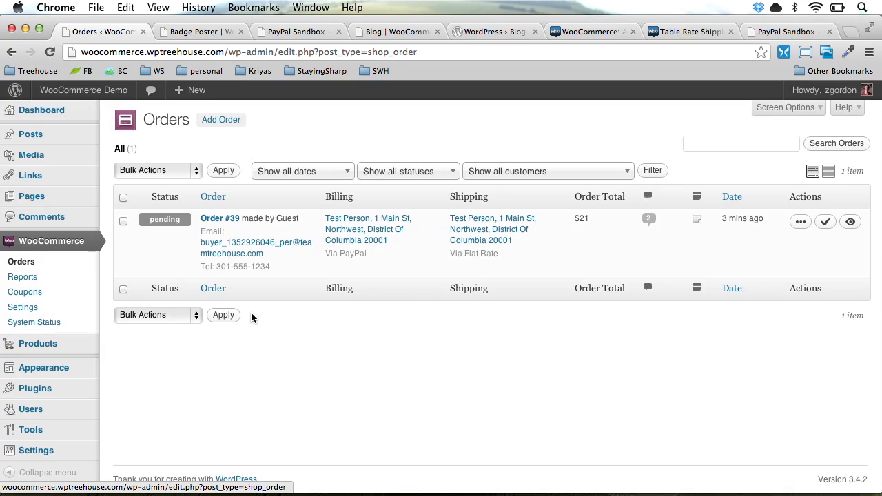
Change order #39's status to Completed and save the order
click(220, 220)
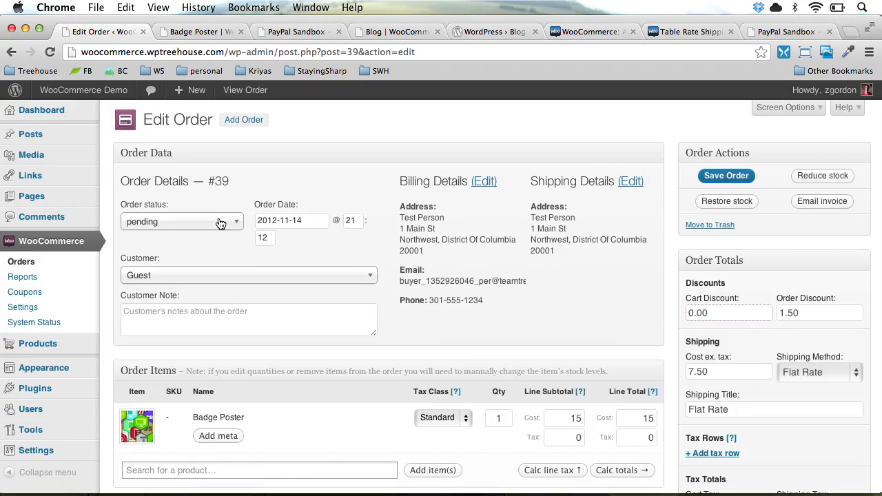
click(219, 224)
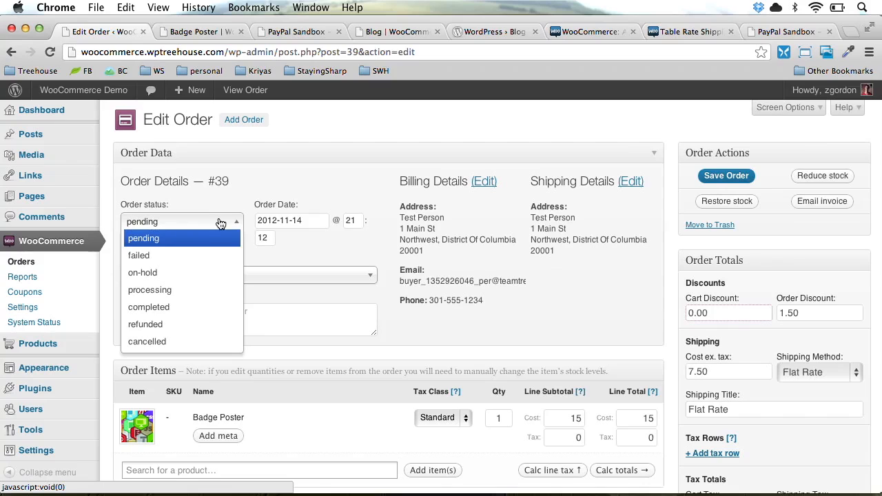
click(239, 311)
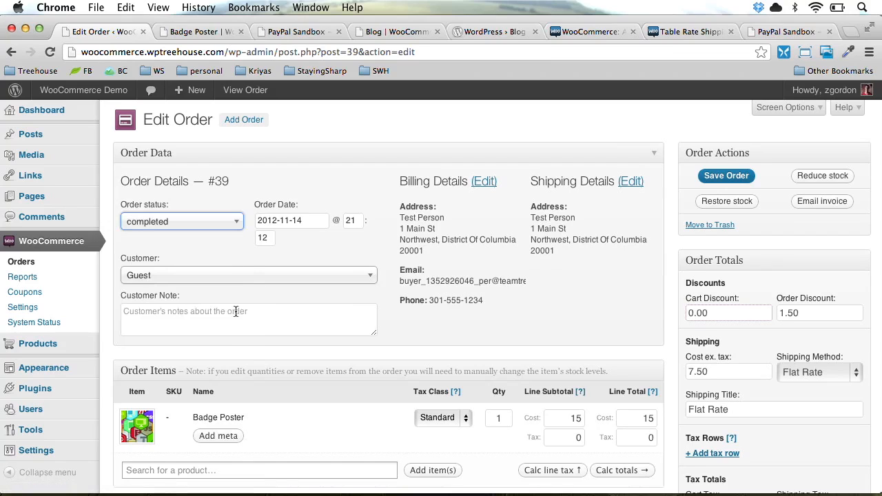
click(721, 179)
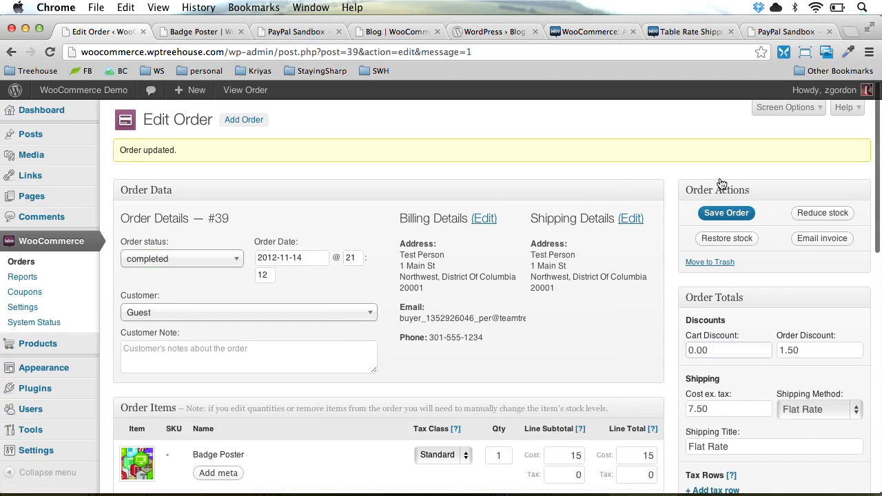
Back on the Dashboard, confirm Recent Orders and Monthly Sales reflect the $21 sale
click(37, 261)
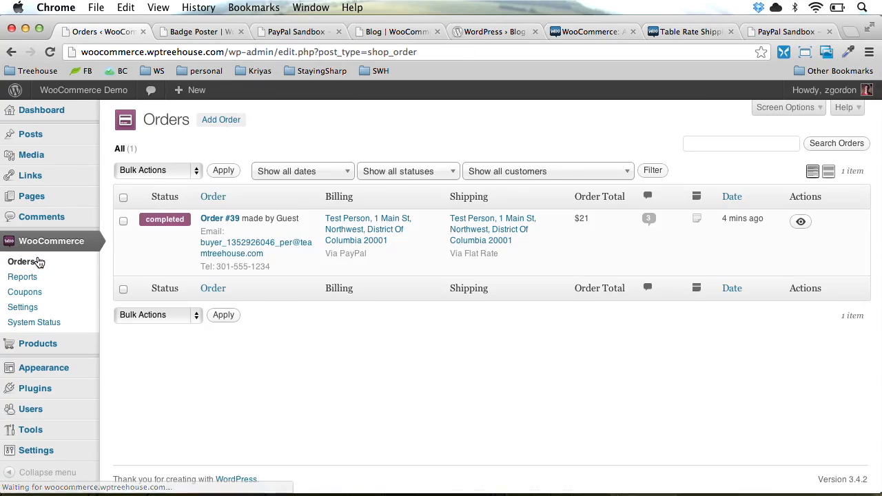
mouse_move(58, 138)
click(54, 116)
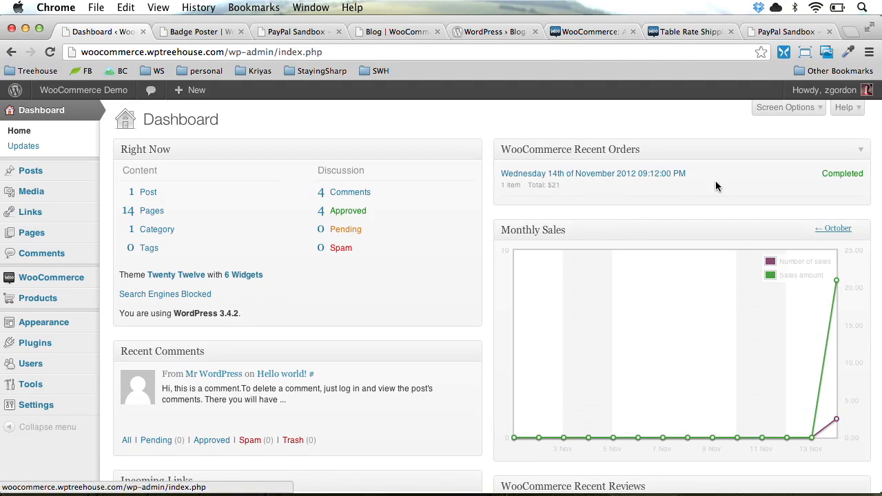
mouse_move(835, 282)
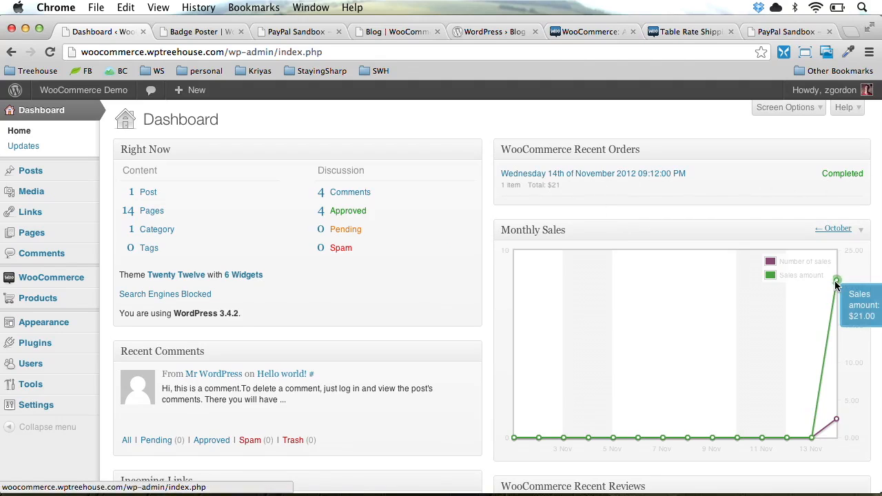